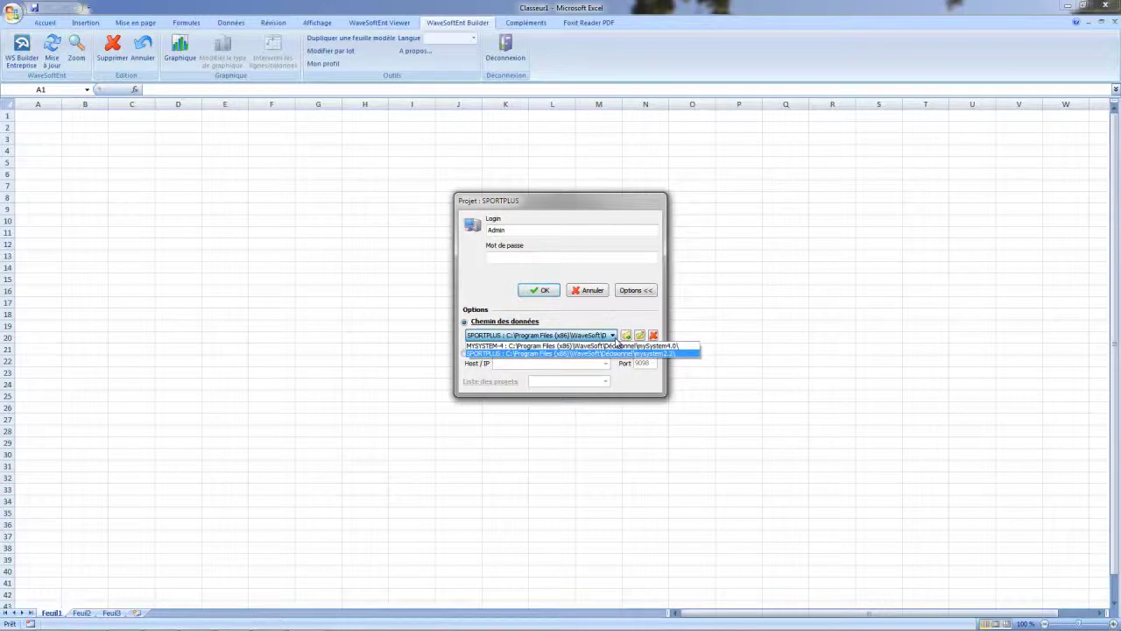
# - Log in to the SPORTPLUS project and select the DWH_WAVESOFT folder with the Ventes model
pyautogui.click(547, 292)
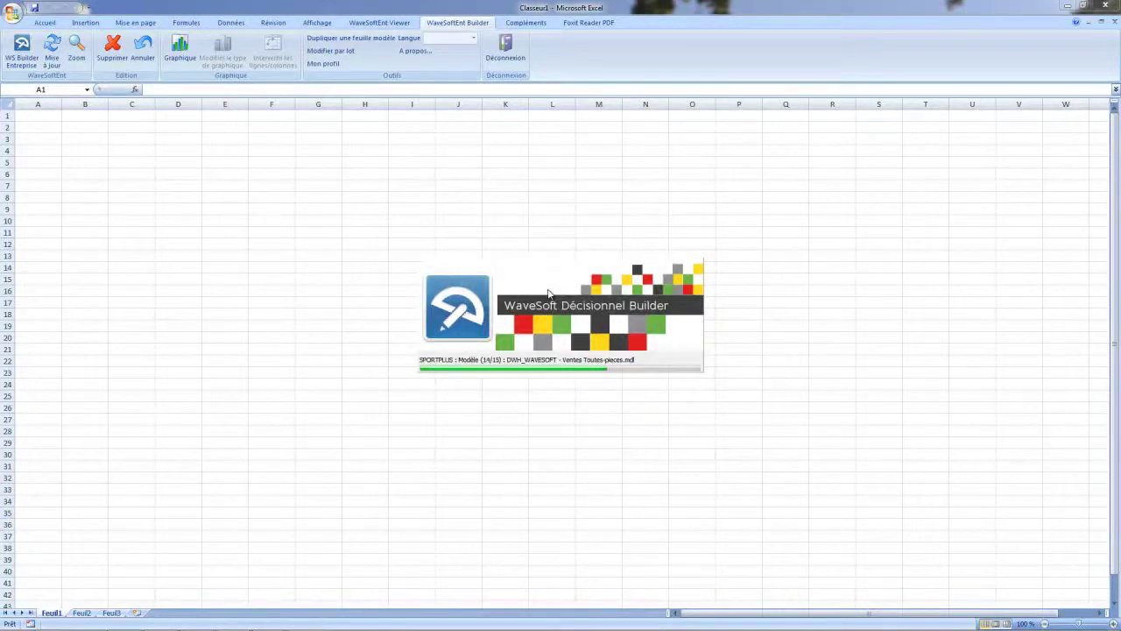
pyautogui.click(386, 125)
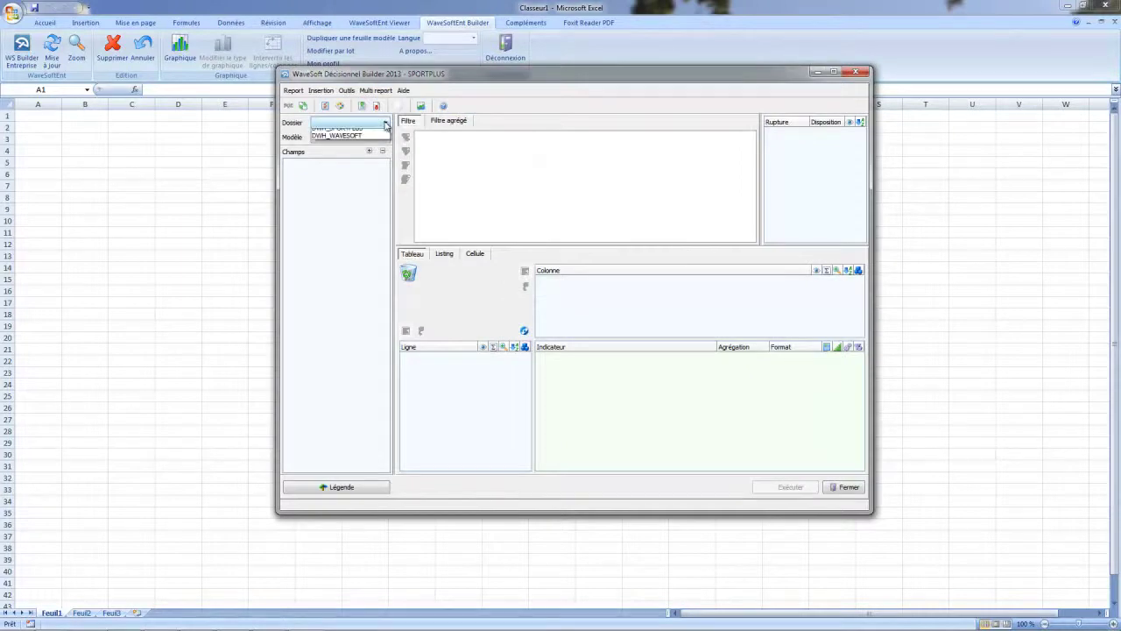
pyautogui.click(369, 141)
pyautogui.click(370, 140)
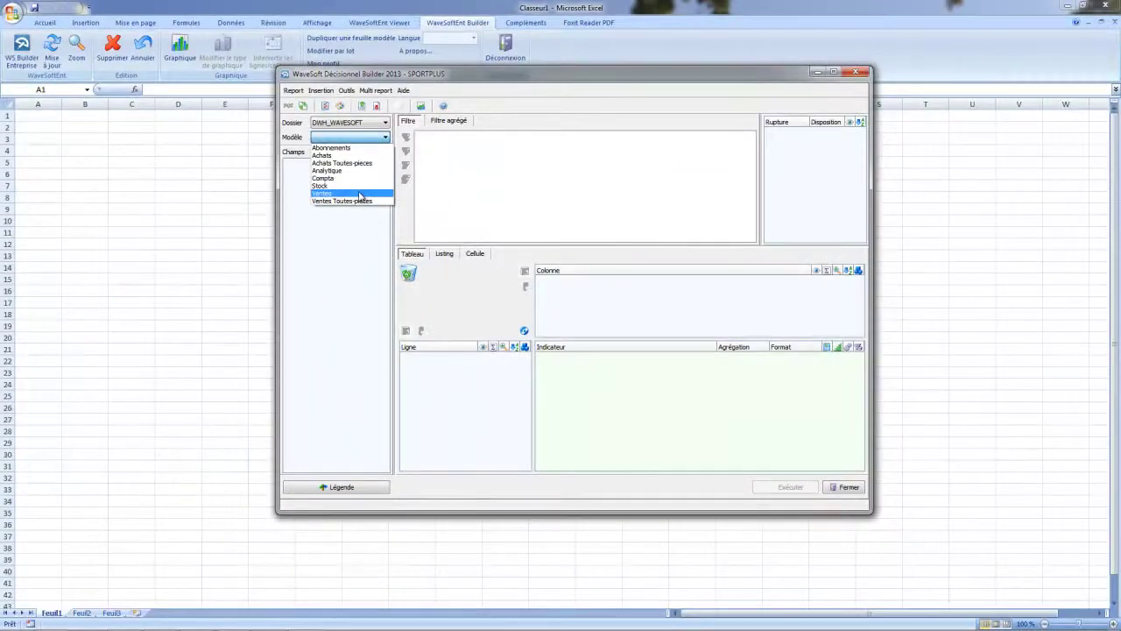
pyautogui.click(360, 194)
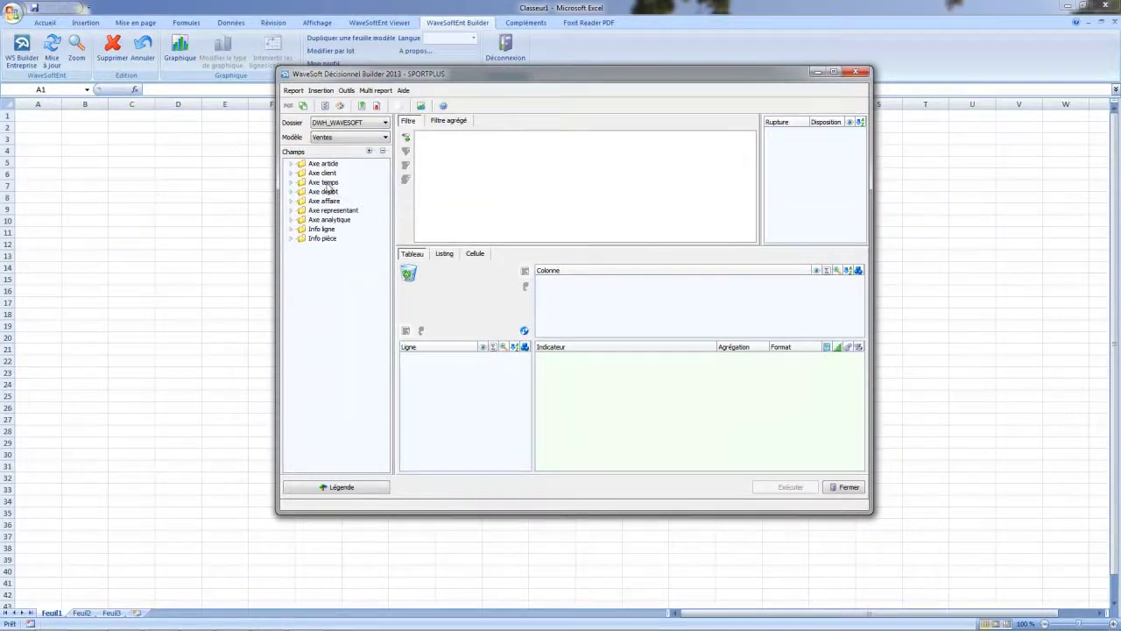
# - Add CAHT from Info ligne as the indicator, with Catégorie client and Représentant as the row fields
pyautogui.click(291, 229)
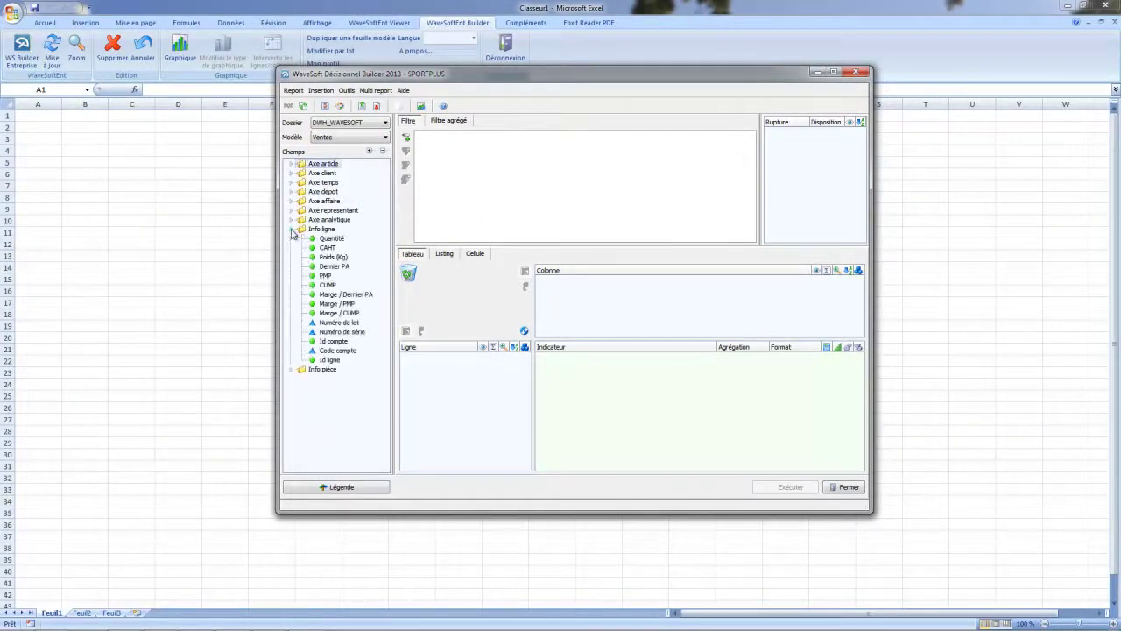
pyautogui.moveTo(327, 248); pyautogui.dragTo(618, 378)
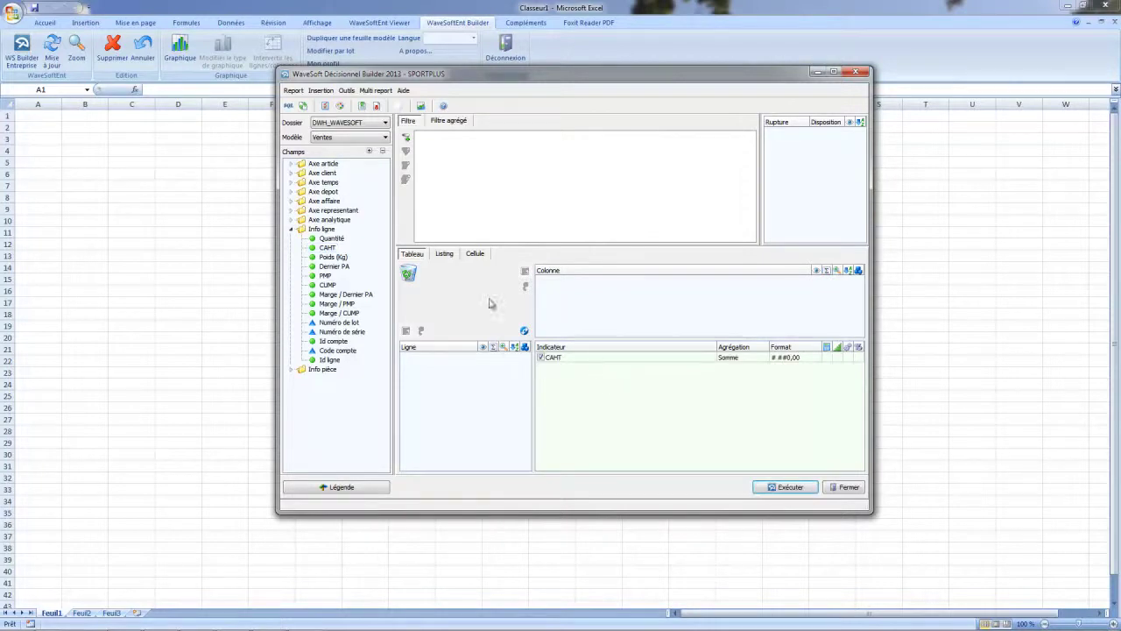
pyautogui.click(293, 174)
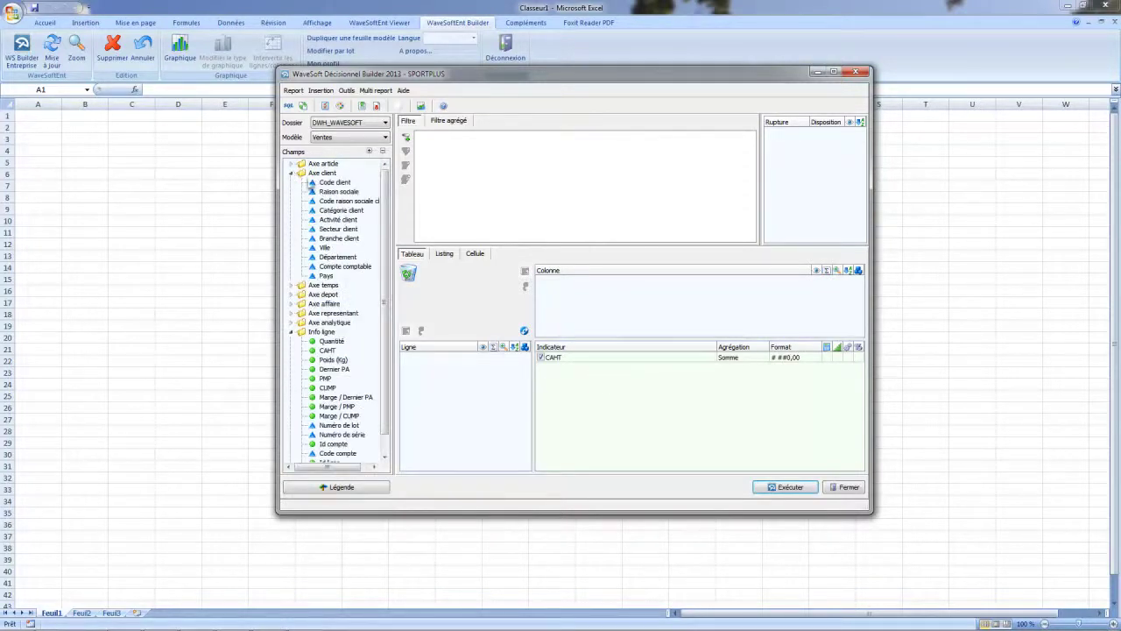
pyautogui.moveTo(341, 210); pyautogui.dragTo(450, 386)
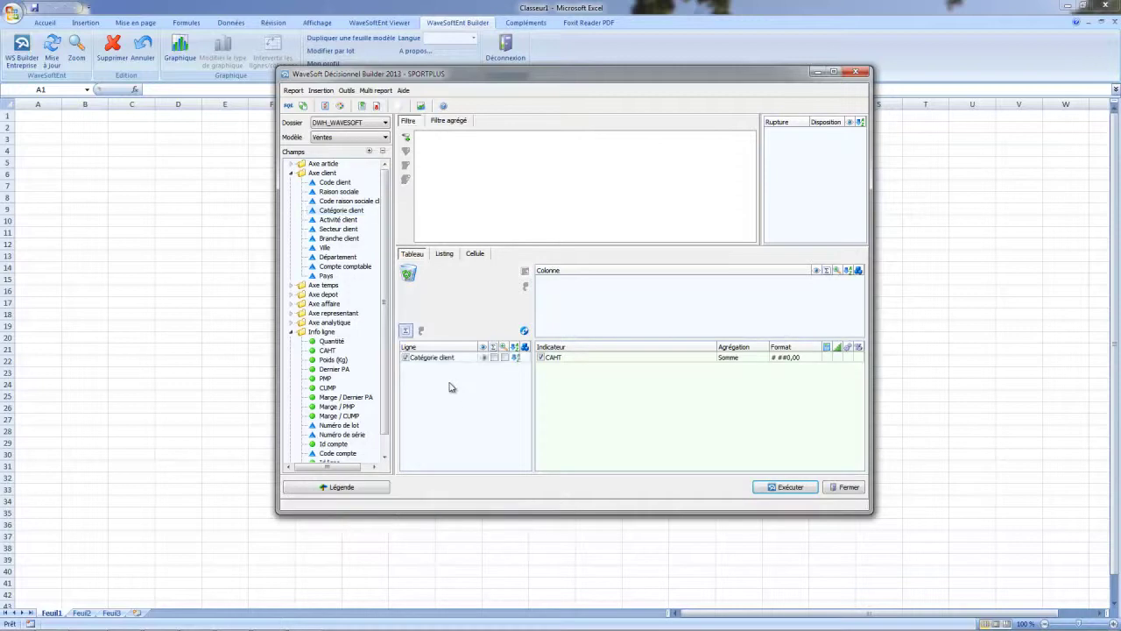
pyautogui.click(292, 313)
pyautogui.moveTo(339, 333); pyautogui.dragTo(440, 386)
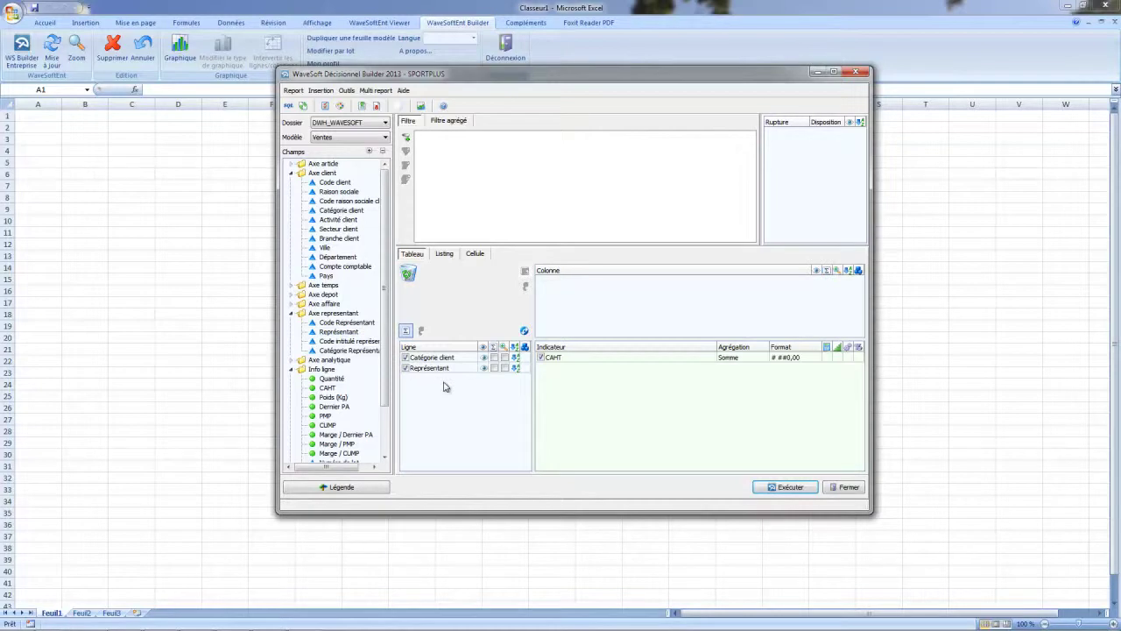
# - Enable totals and zoom for the Catégorie client and Représentant row fields
pyautogui.click(494, 358)
pyautogui.click(494, 368)
pyautogui.click(504, 368)
# - Add Trimestre and Mois nom from Axe temps as the column fields of the table
pyautogui.click(292, 286)
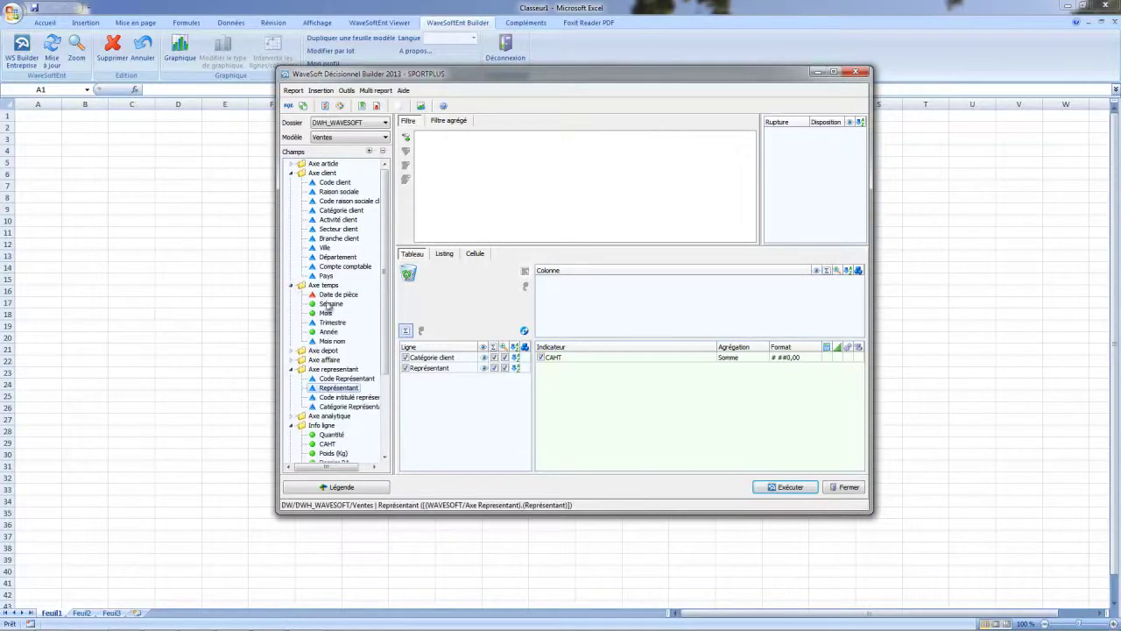
pyautogui.moveTo(333, 323); pyautogui.dragTo(518, 307)
pyautogui.click(332, 342)
pyautogui.moveTo(340, 344); pyautogui.dragTo(553, 308)
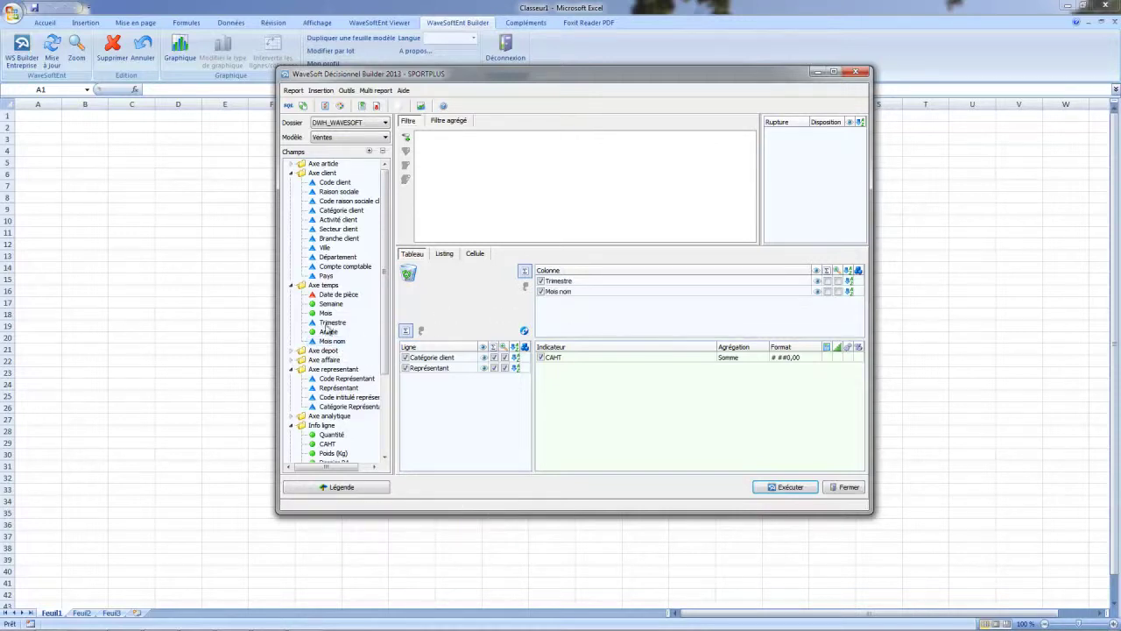
# - Add an Année filter with the Egal à operator, using a new list whose default value is <all>
pyautogui.moveTo(328, 331); pyautogui.dragTo(478, 185)
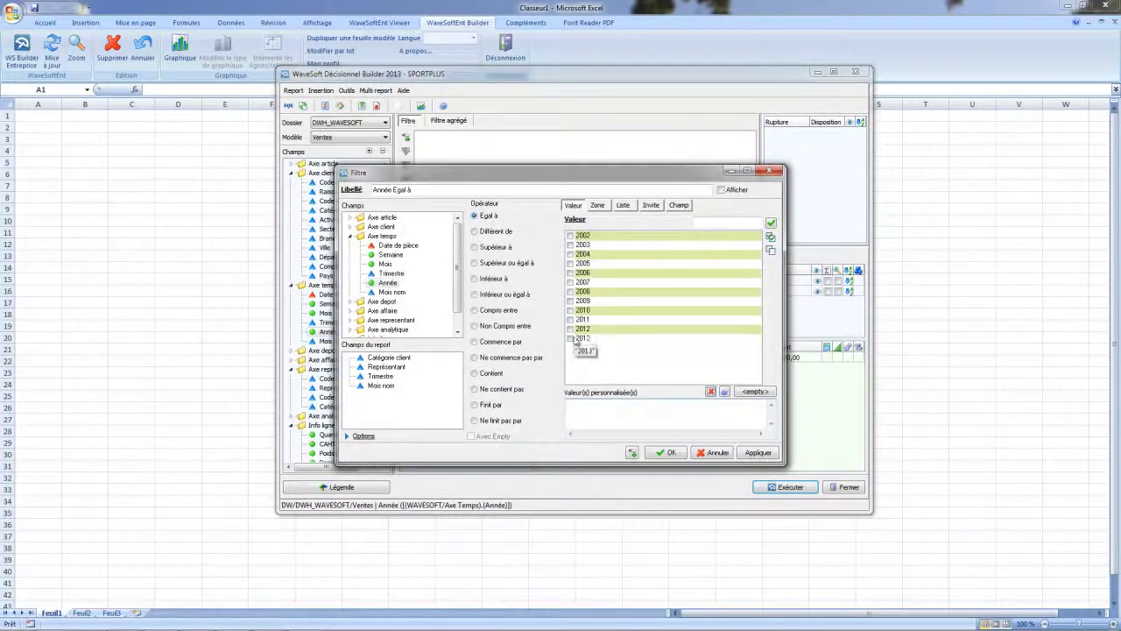
pyautogui.click(623, 207)
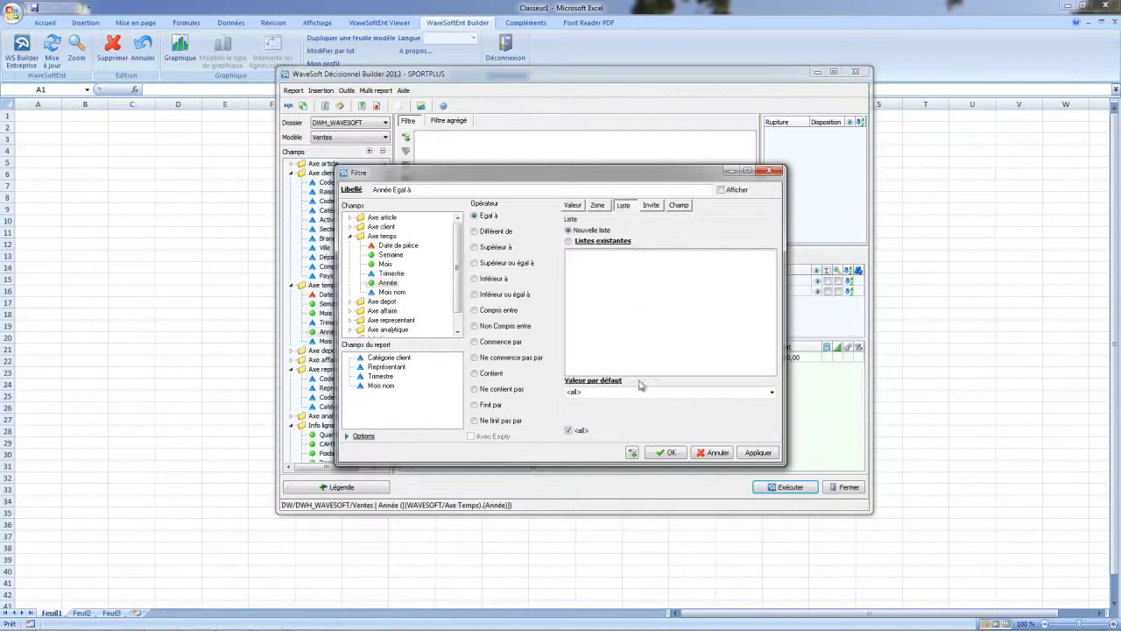
pyautogui.click(772, 393)
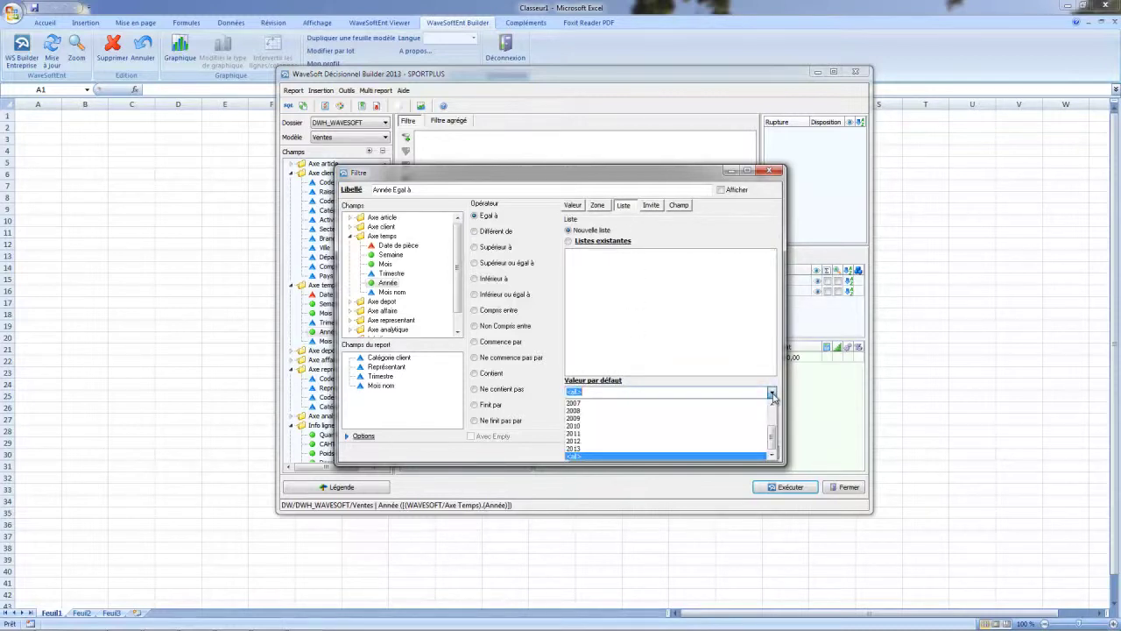
pyautogui.click(573, 457)
pyautogui.click(669, 453)
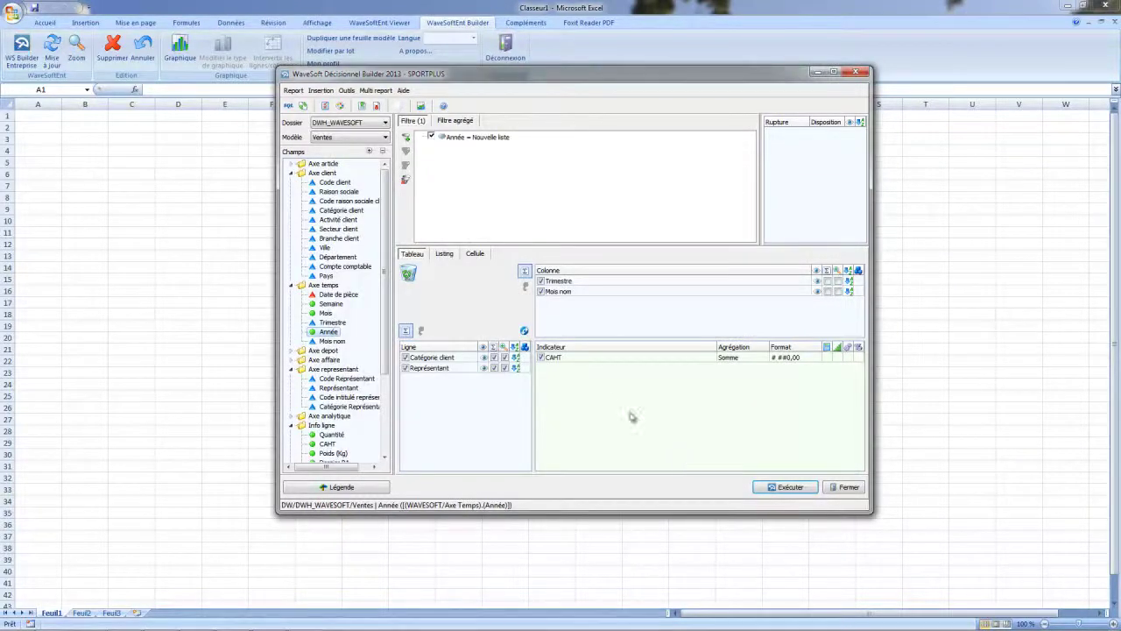
# - Examine the settings offered for a calculated field and for a symbol field among the indicators, without adding either
pyautogui.rightClick(604, 397)
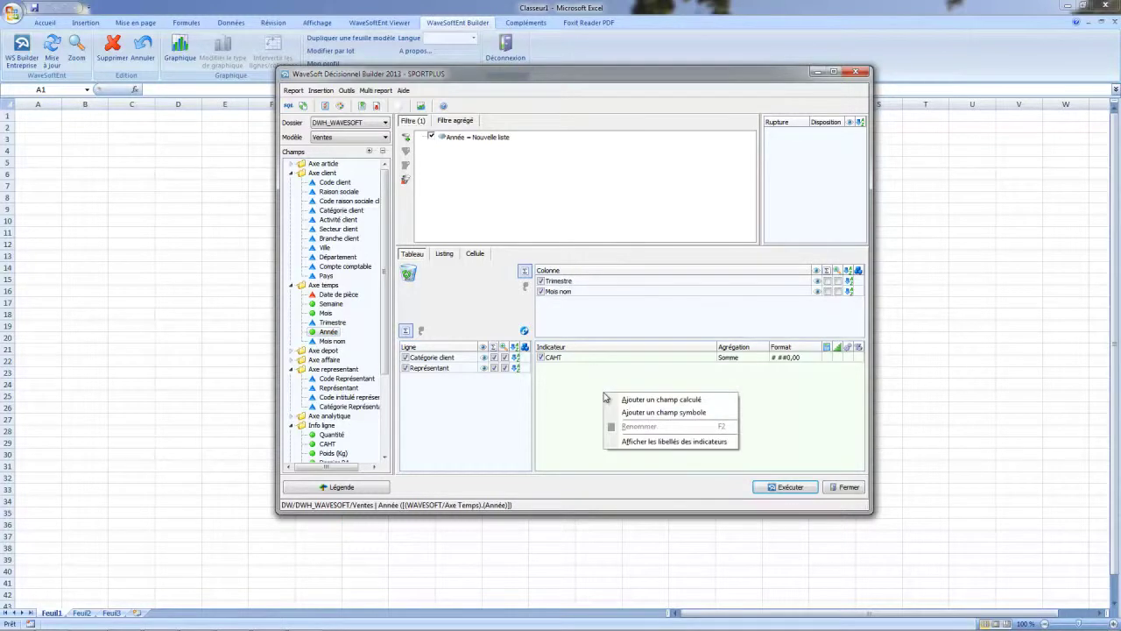
pyautogui.click(648, 404)
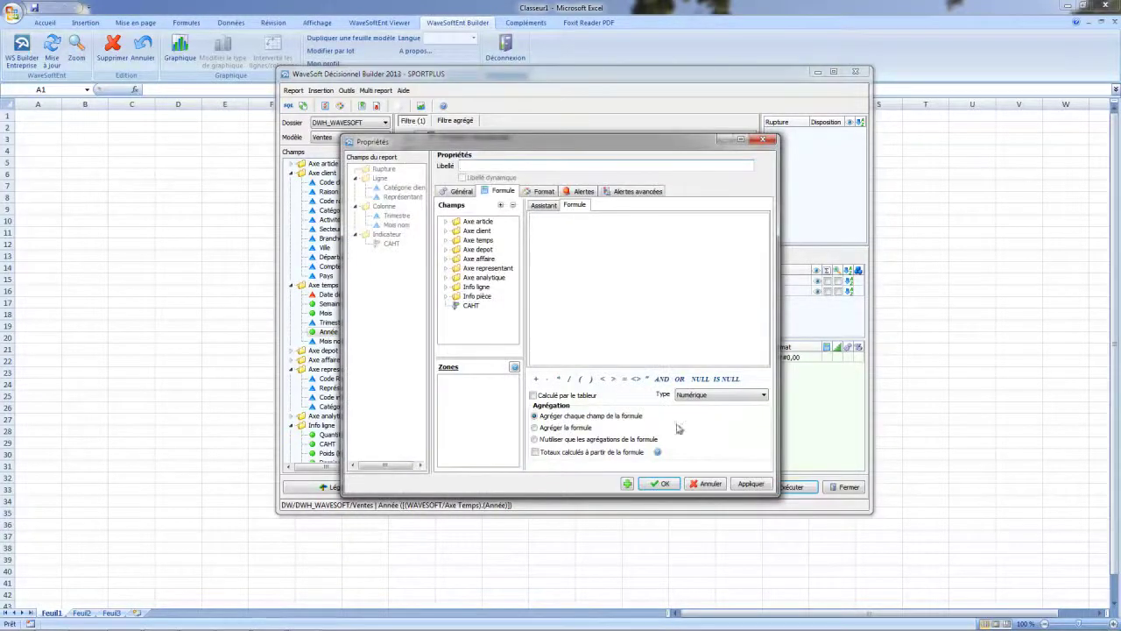
pyautogui.click(710, 486)
pyautogui.rightClick(666, 403)
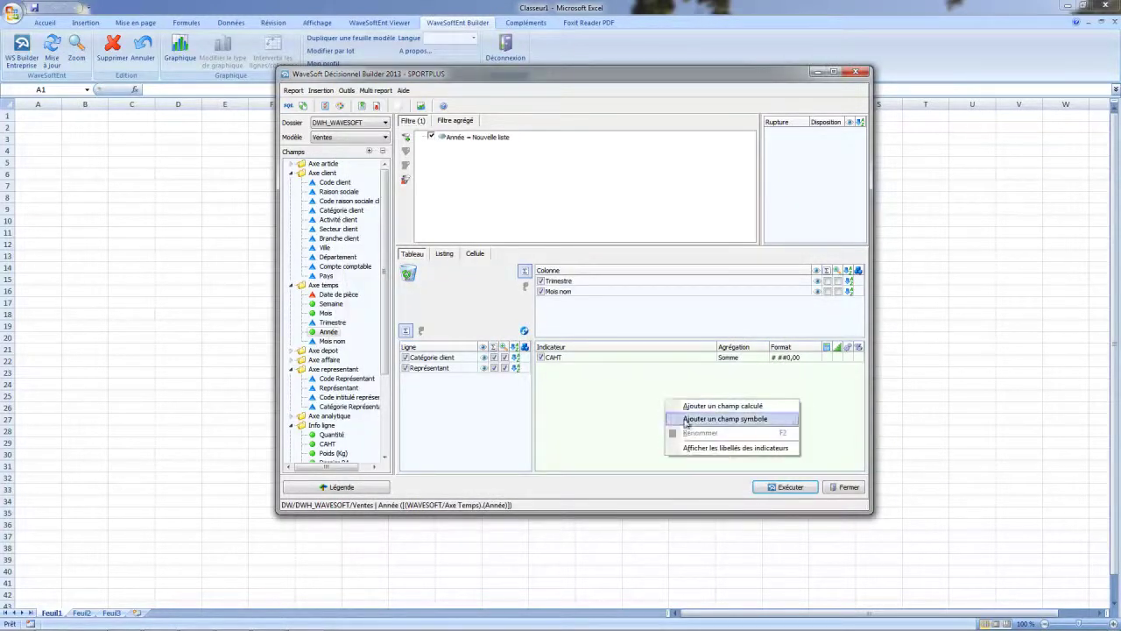
pyautogui.click(689, 418)
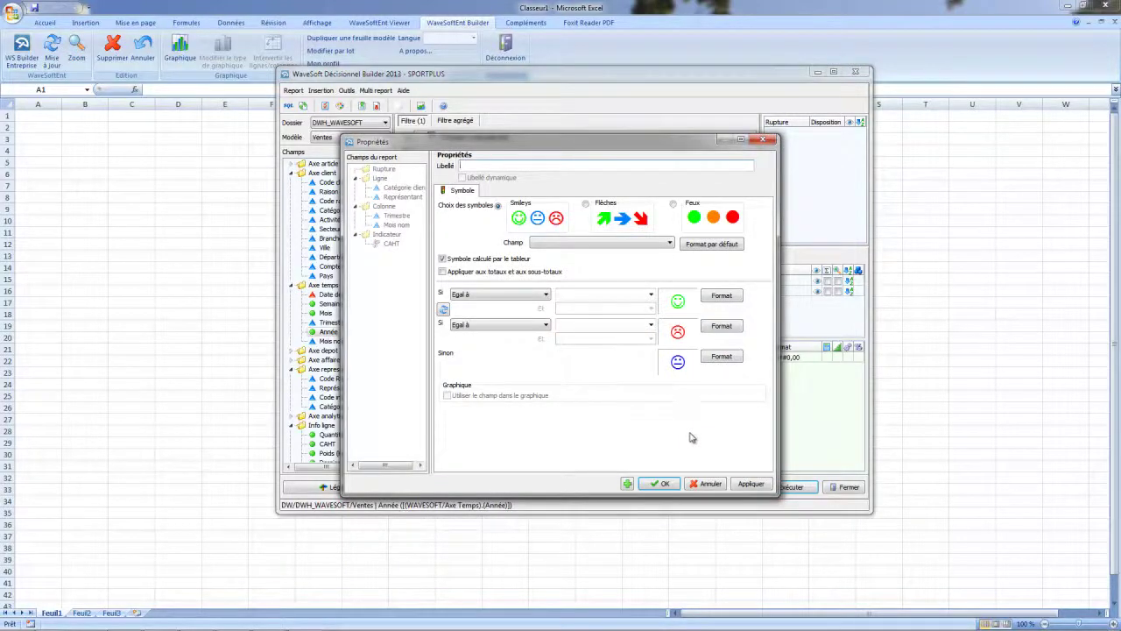
pyautogui.click(711, 484)
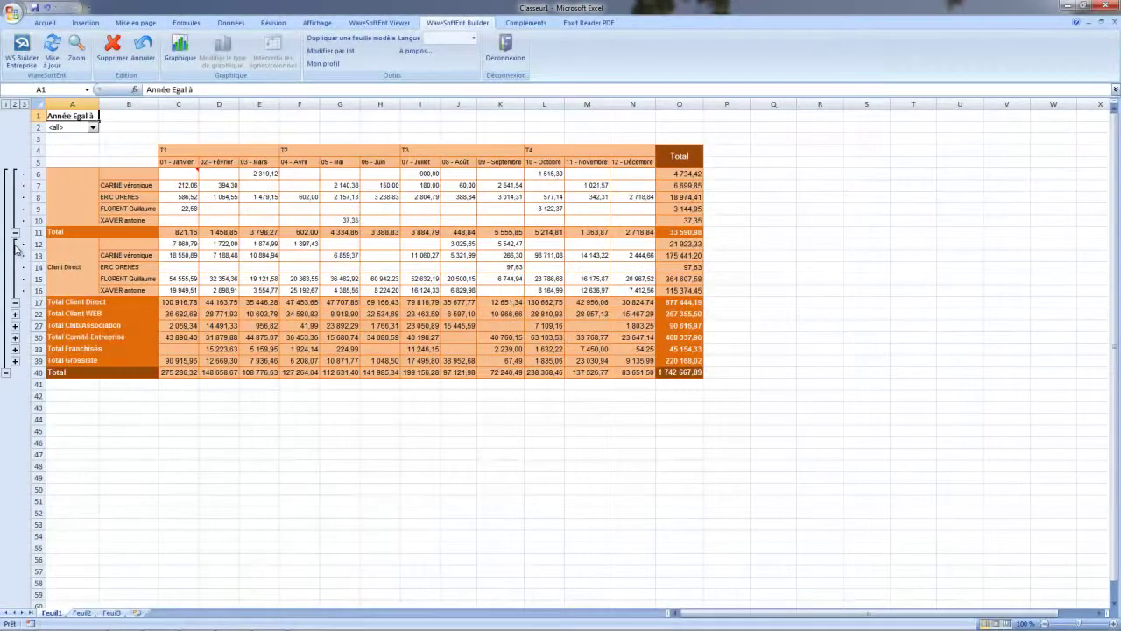
# - Check the years offered in the generated report's Année filter list
pyautogui.click(93, 128)
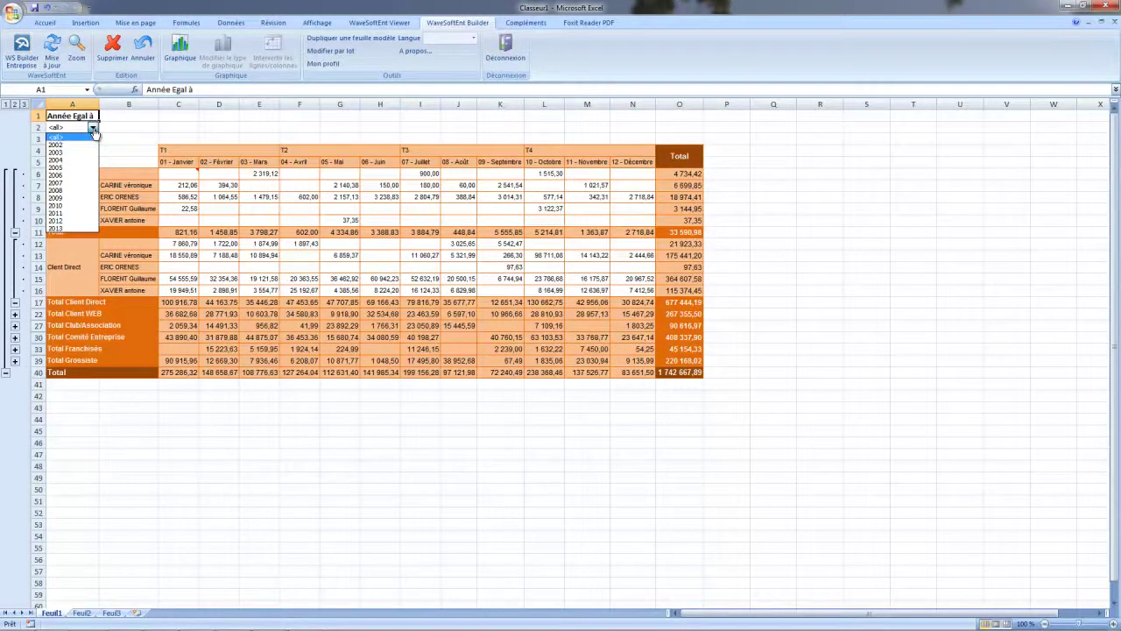
pyautogui.click(93, 129)
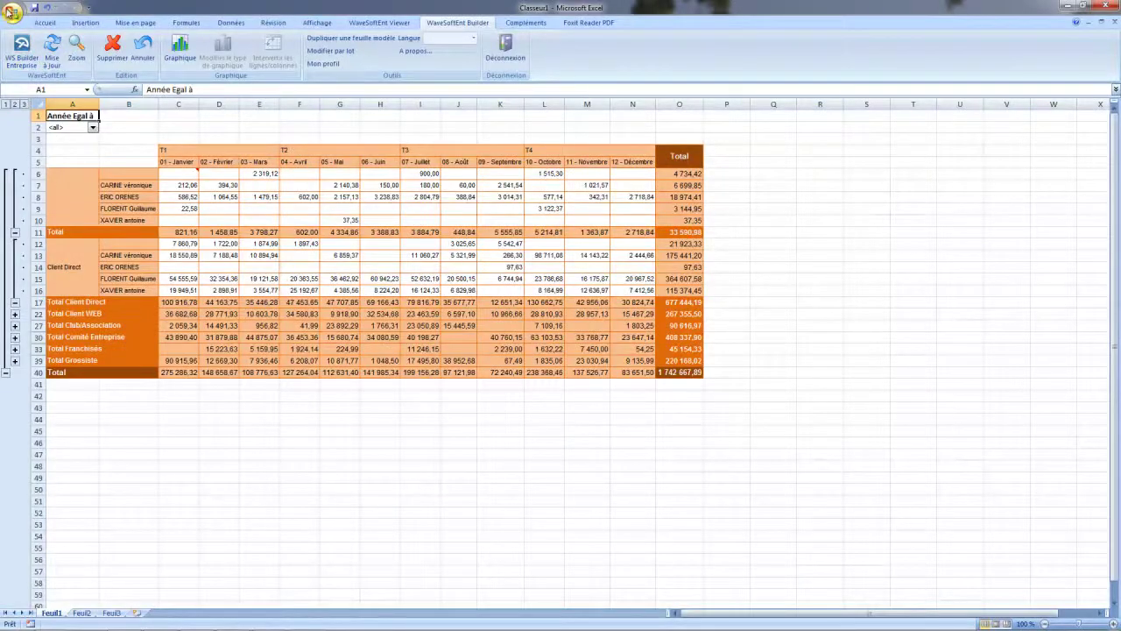
# - Save the workbook to the desktop (Bureau) as MonTableaudeBord.xlsx
pyautogui.click(11, 11)
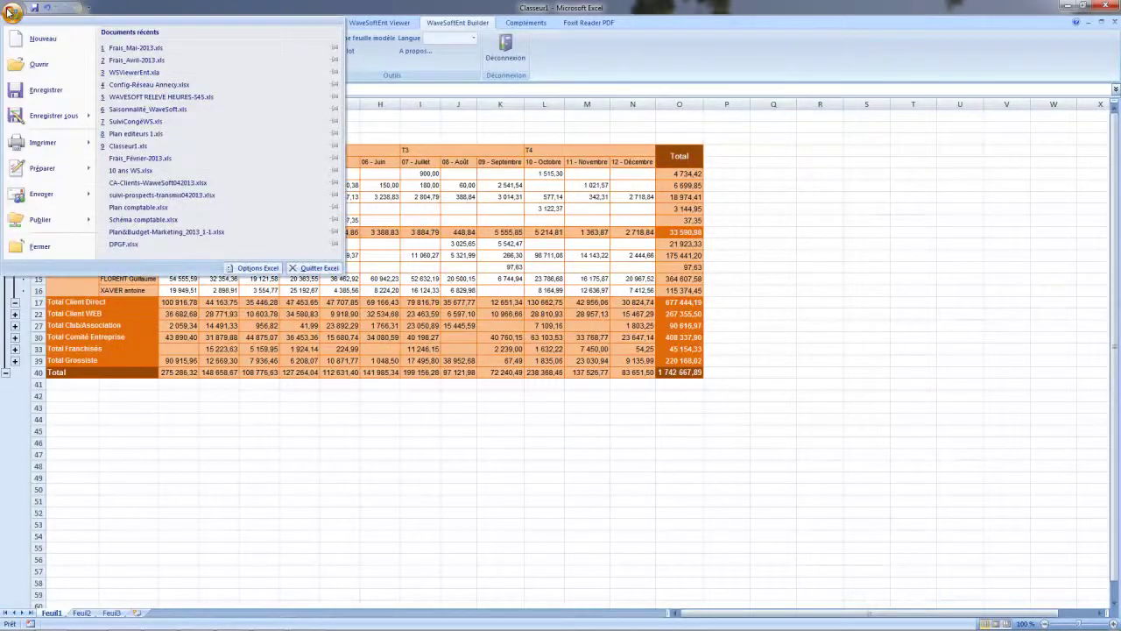
pyautogui.click(23, 120)
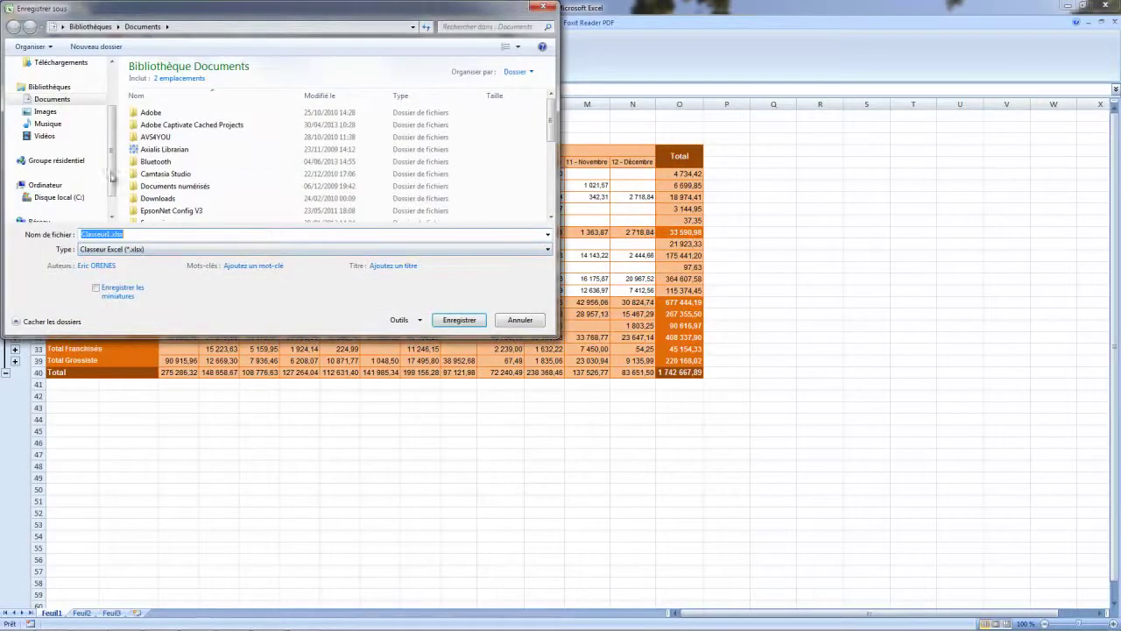
pyautogui.scroll(3, 87, 141)
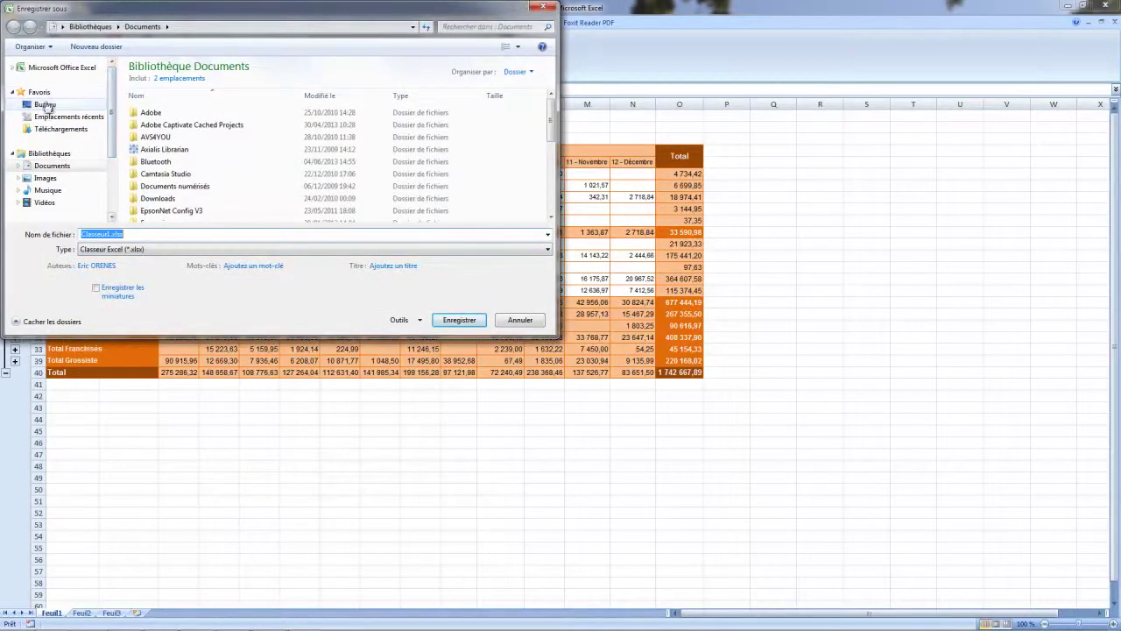
pyautogui.click(46, 106)
pyautogui.doubleClick(110, 234)
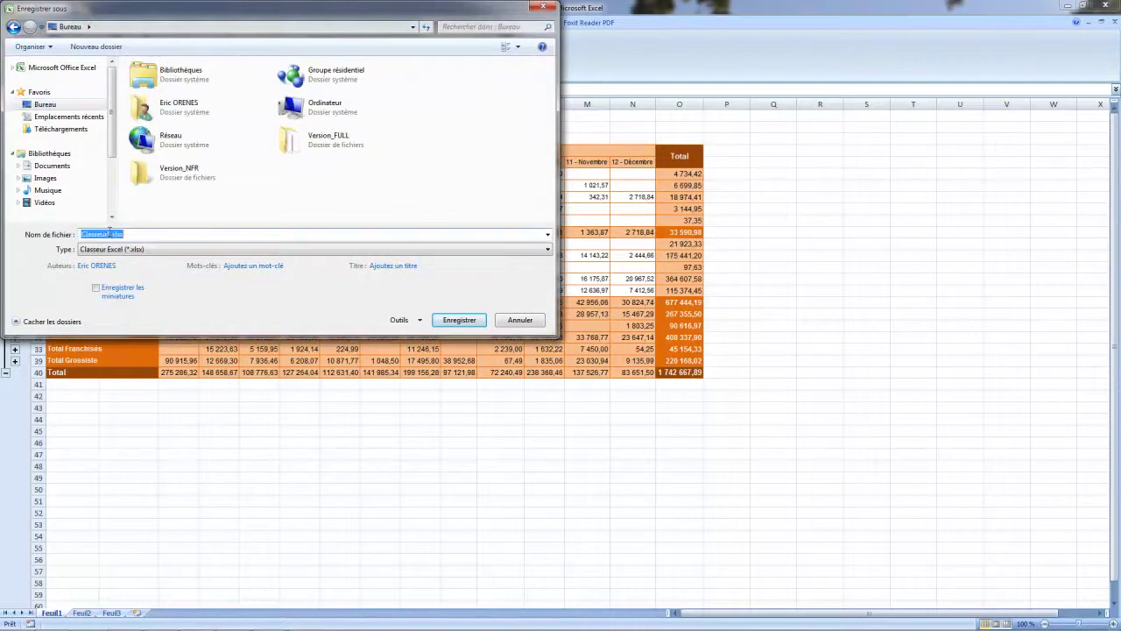
pyautogui.write('MonTableauDeBord')
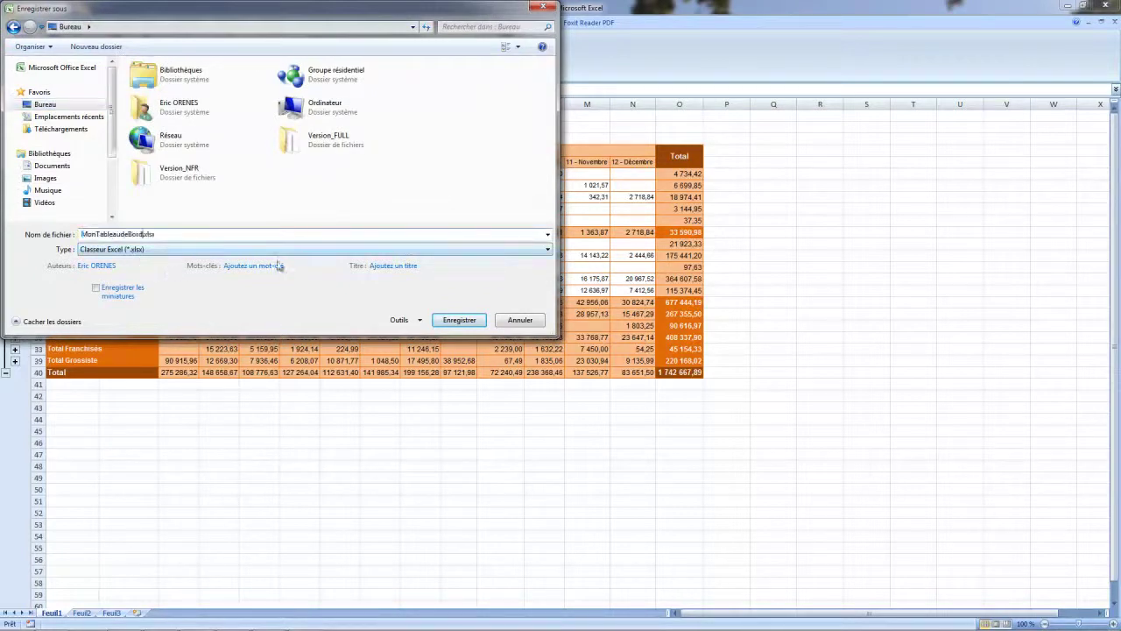
pyautogui.click(455, 320)
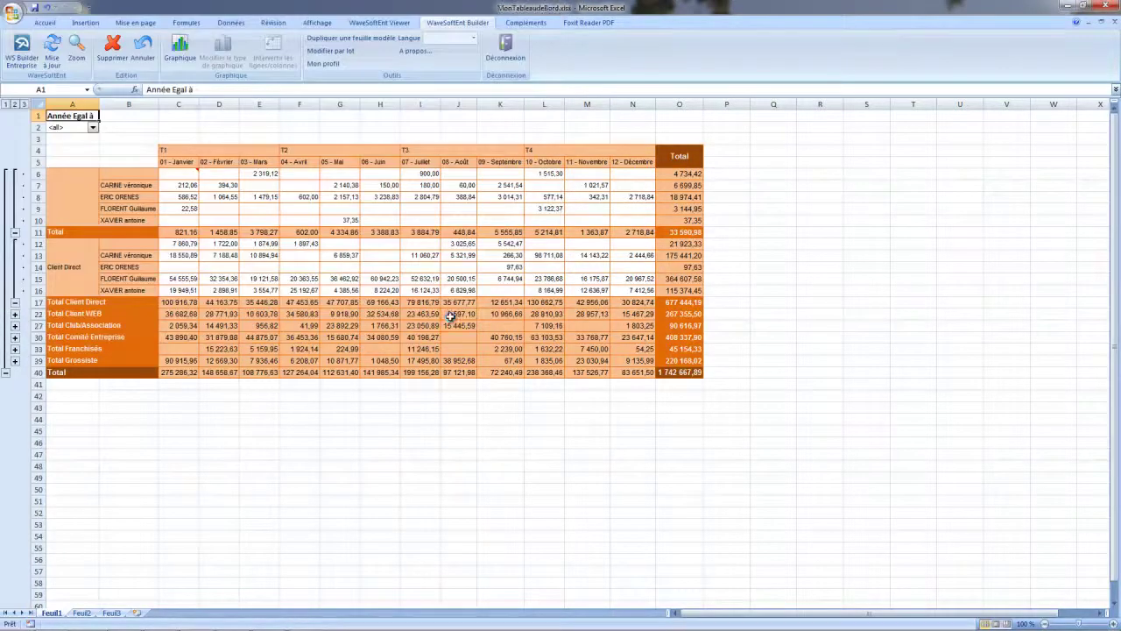
# - Close Excel and reopen the MonTableaudeBord workbook from the desktop
pyautogui.hotkey('alt', 'F4')
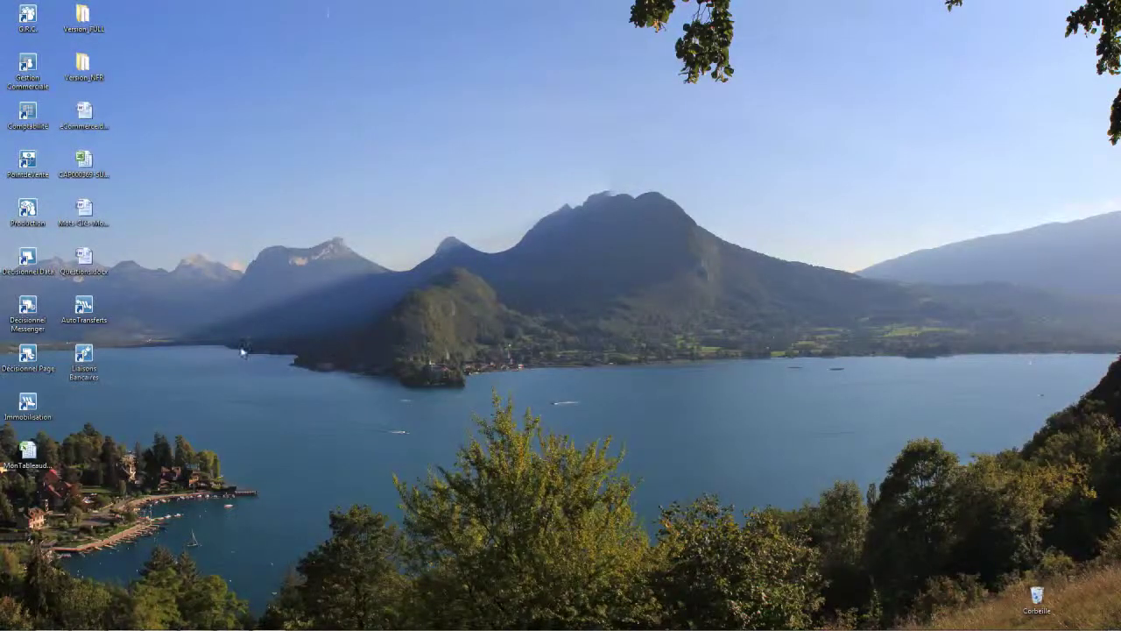
pyautogui.click(28, 451)
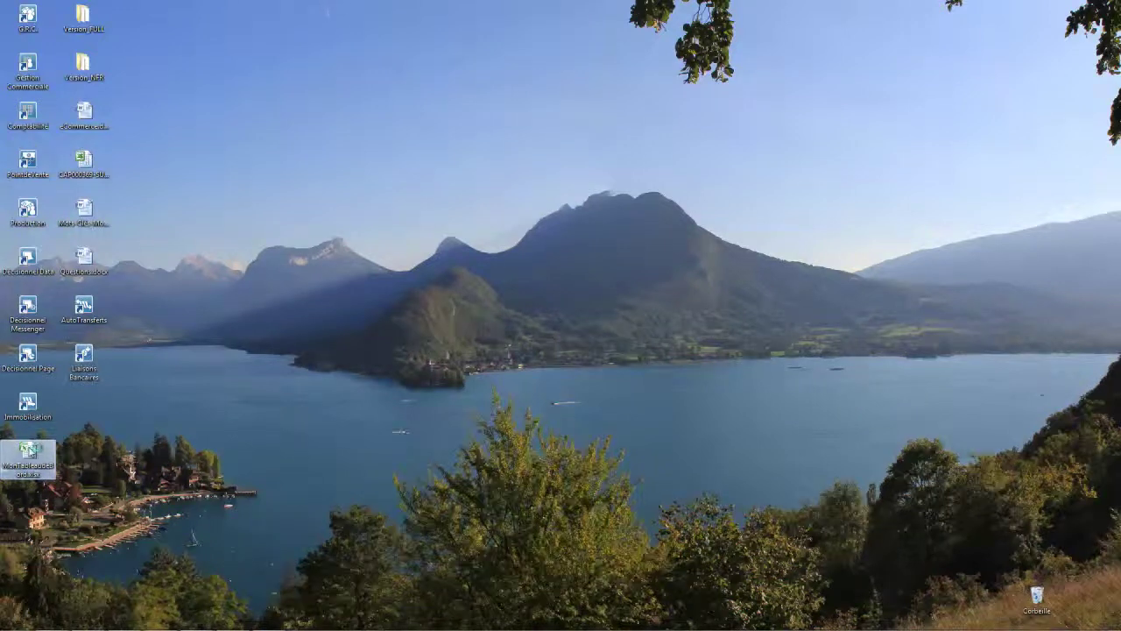
pyautogui.doubleClick(28, 451)
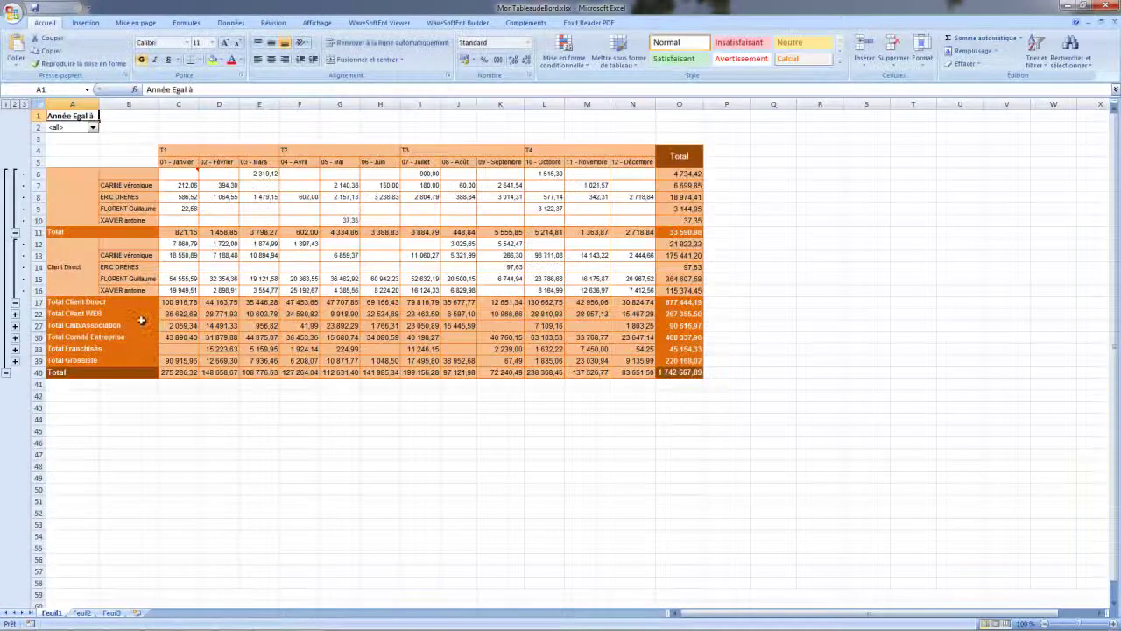
# - Set the Année filter to 2011 and refresh the report through the WaveSoftEnt Viewer, accepting the SPORTPLUS project login
pyautogui.click(92, 127)
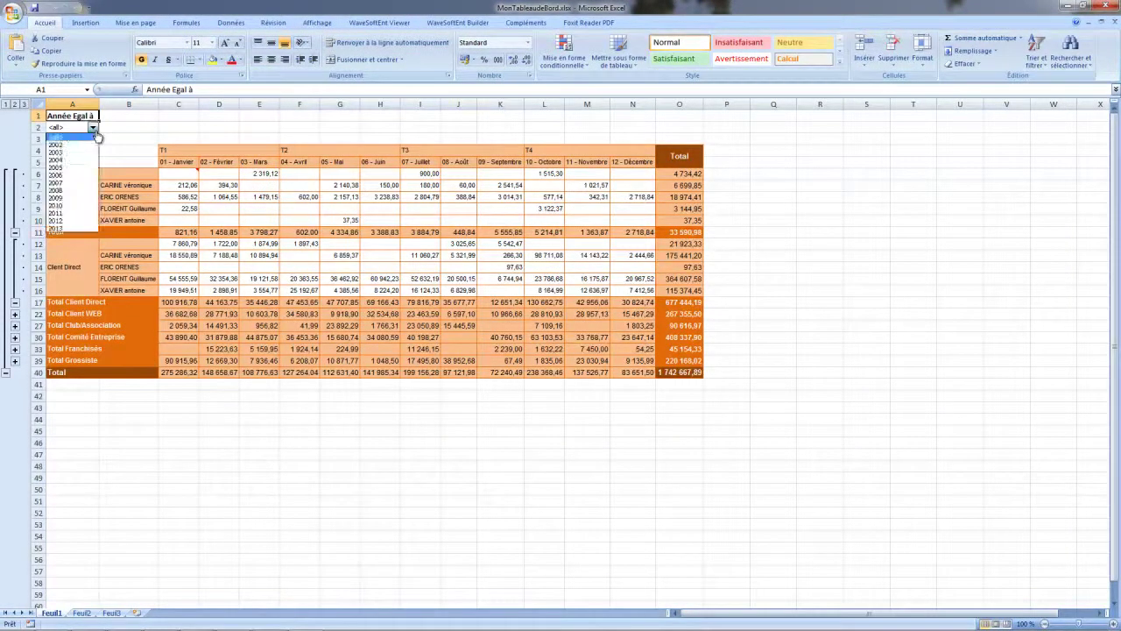
pyautogui.click(97, 135)
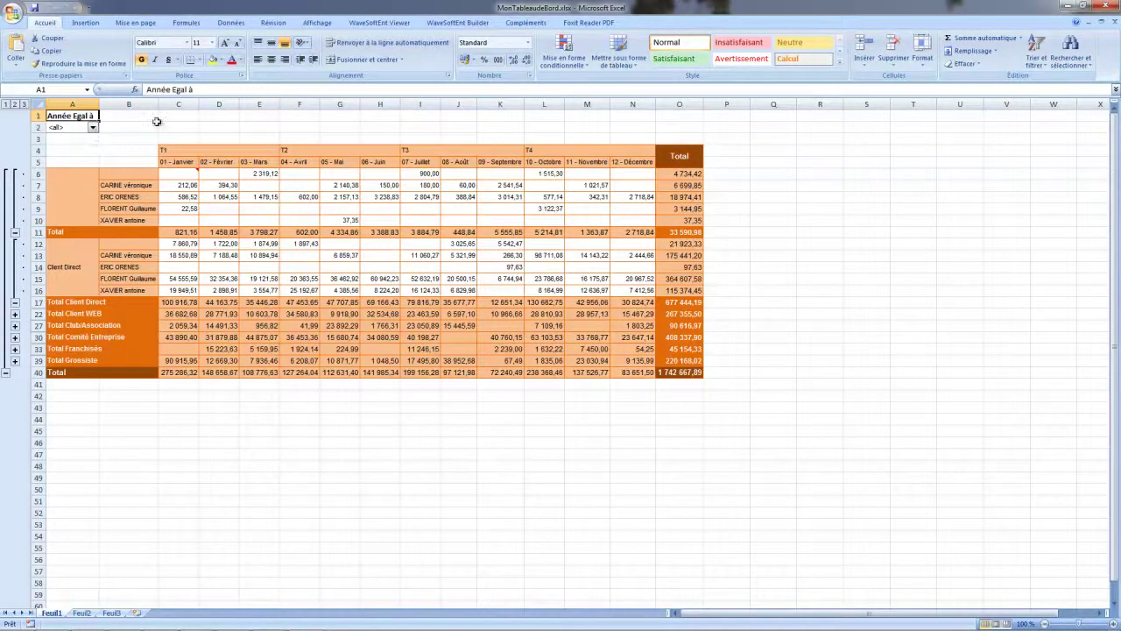
pyautogui.click(379, 23)
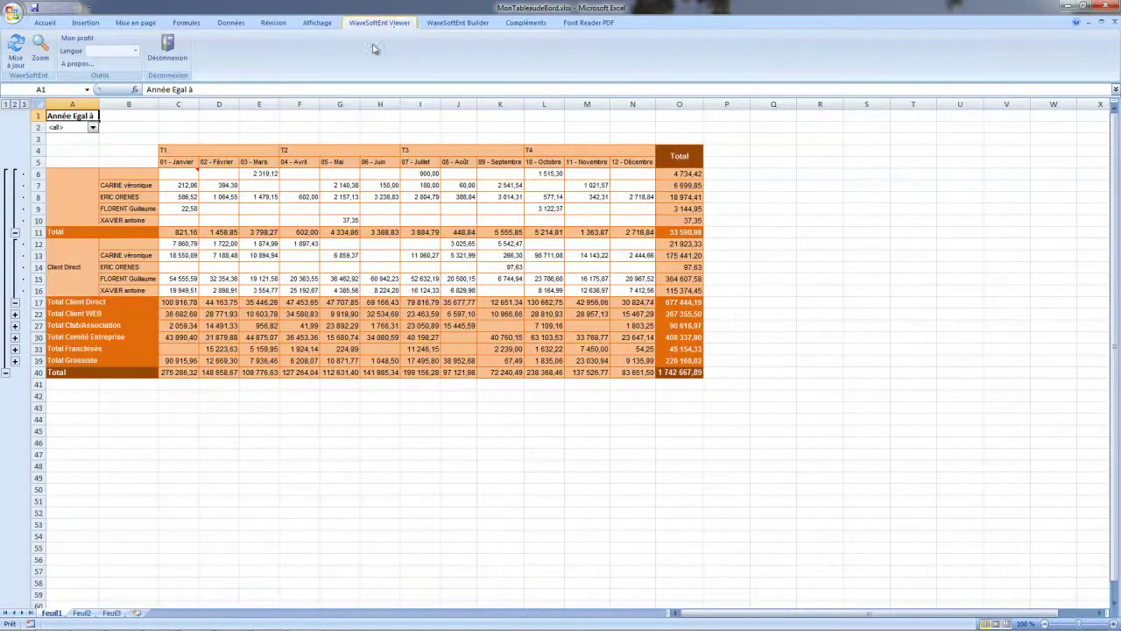
pyautogui.click(92, 127)
pyautogui.click(63, 213)
pyautogui.click(15, 46)
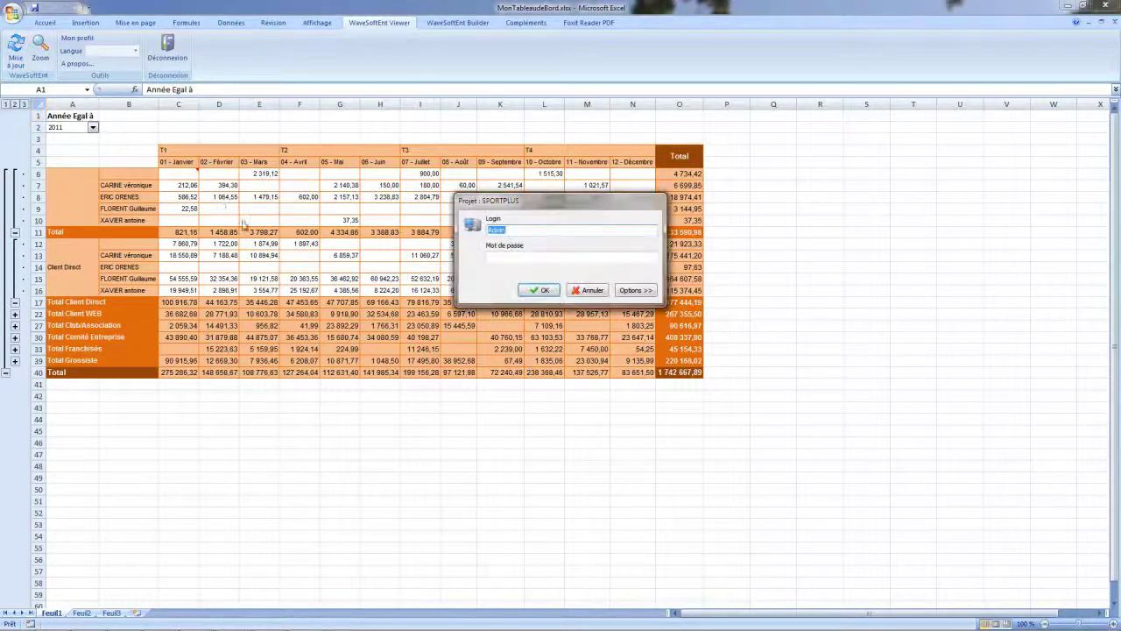
pyautogui.click(538, 291)
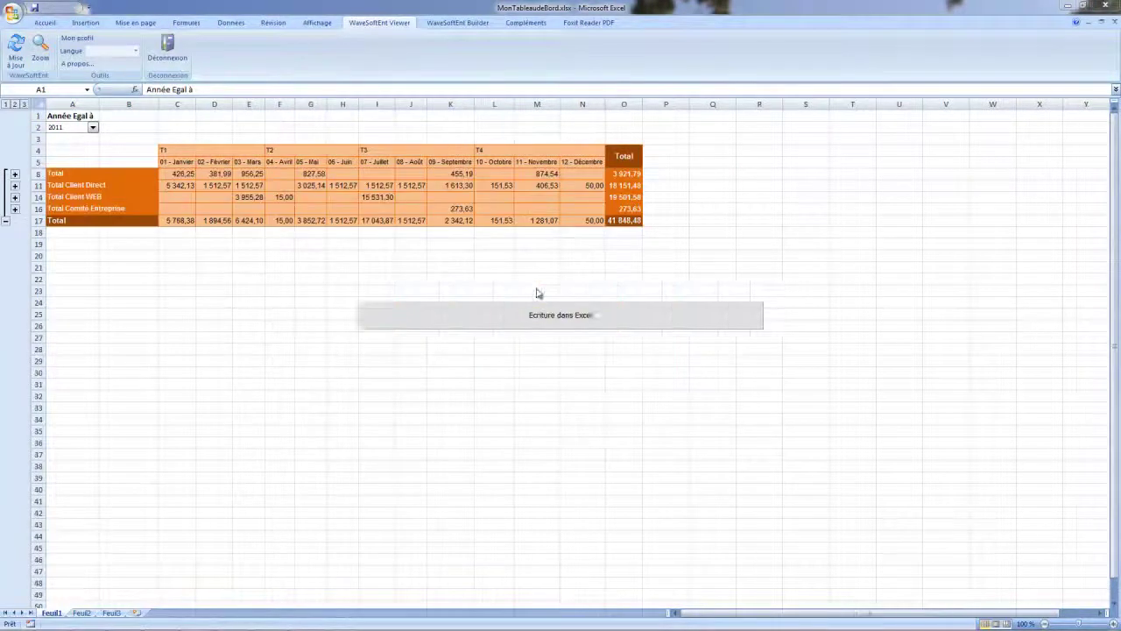
# - Expand the Client Direct and Client WEB groups and open the Zoom detail for the January amount in cell C10
pyautogui.click(14, 184)
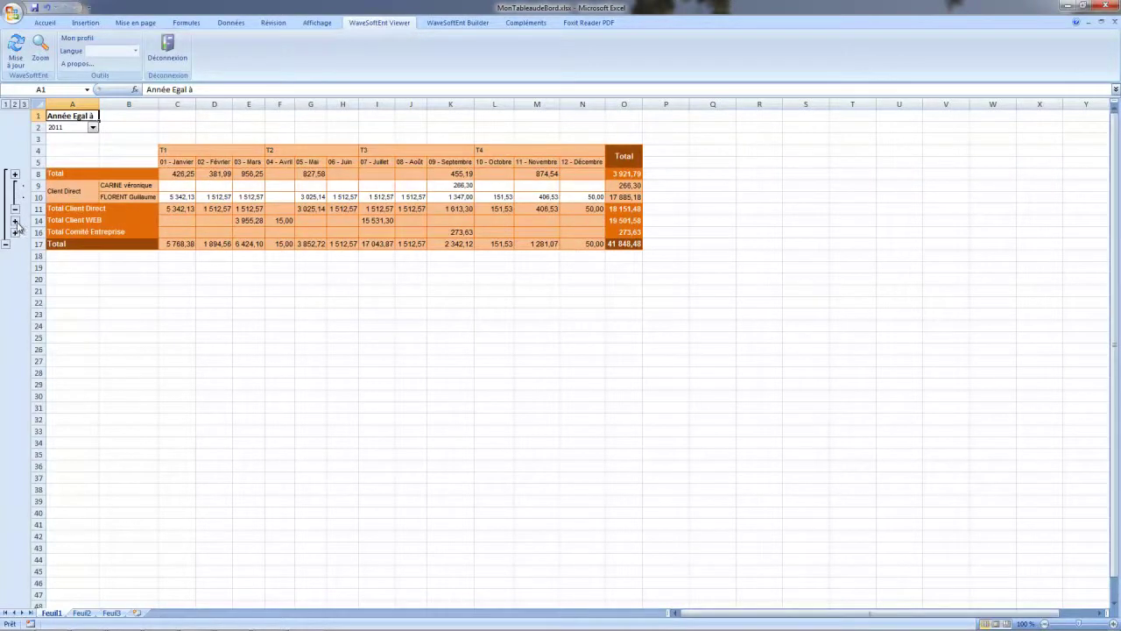
pyautogui.click(14, 220)
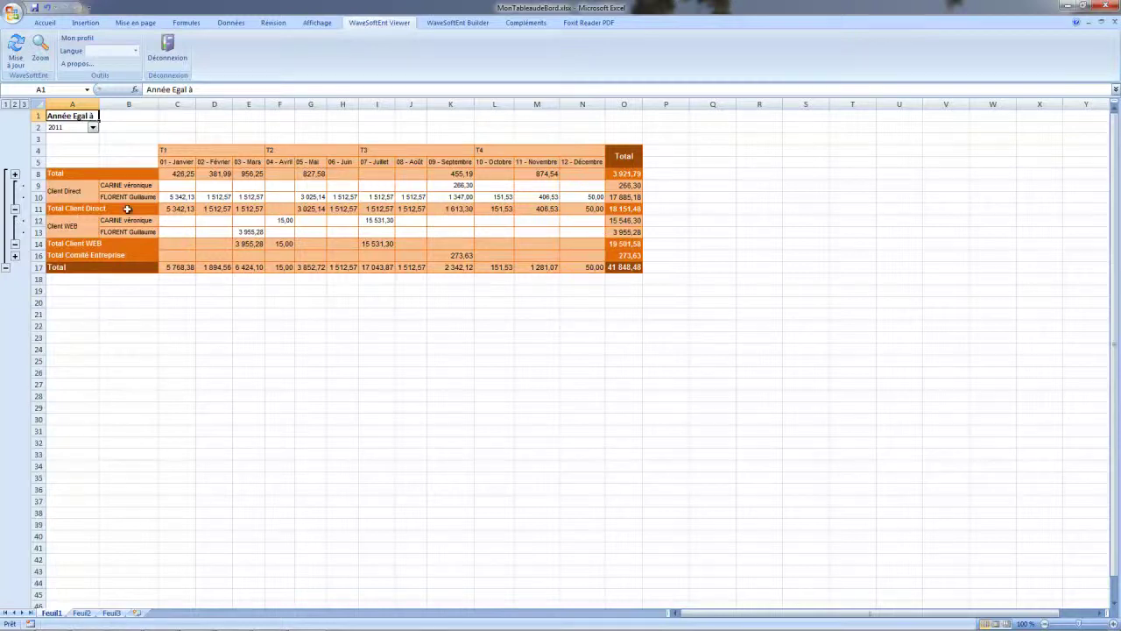
pyautogui.click(178, 197)
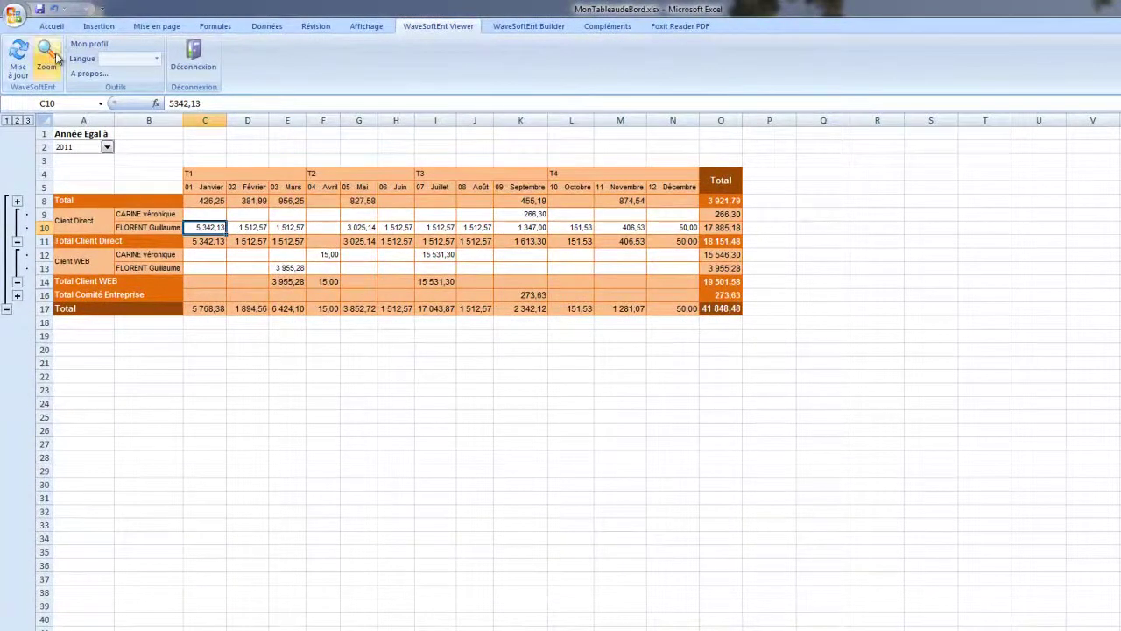
pyautogui.click(48, 58)
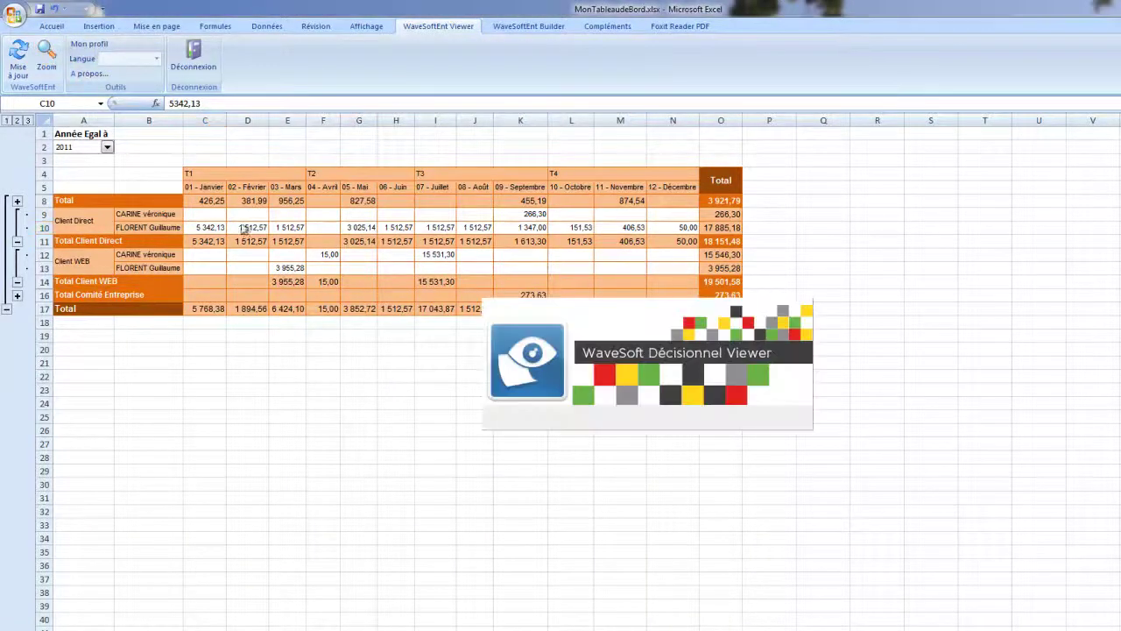
# - Enlarge the Zoom window and add the Département and Marge / Dernier PA fields to the detail data
pyautogui.moveTo(552, 212); pyautogui.dragTo(494, 152)
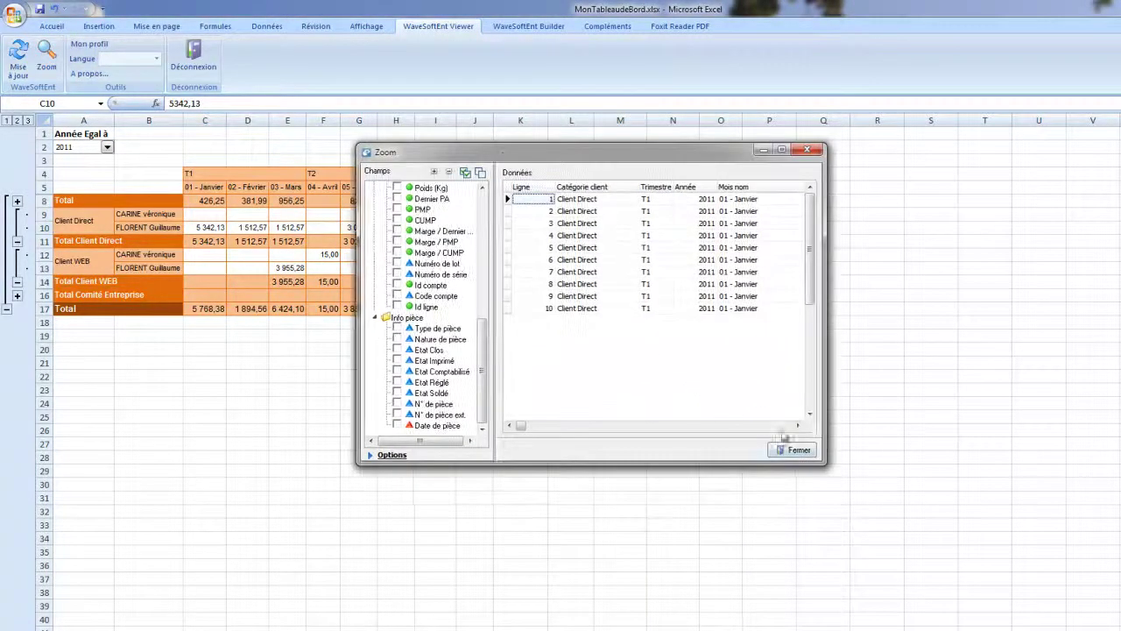
pyautogui.moveTo(824, 464); pyautogui.dragTo(1035, 596)
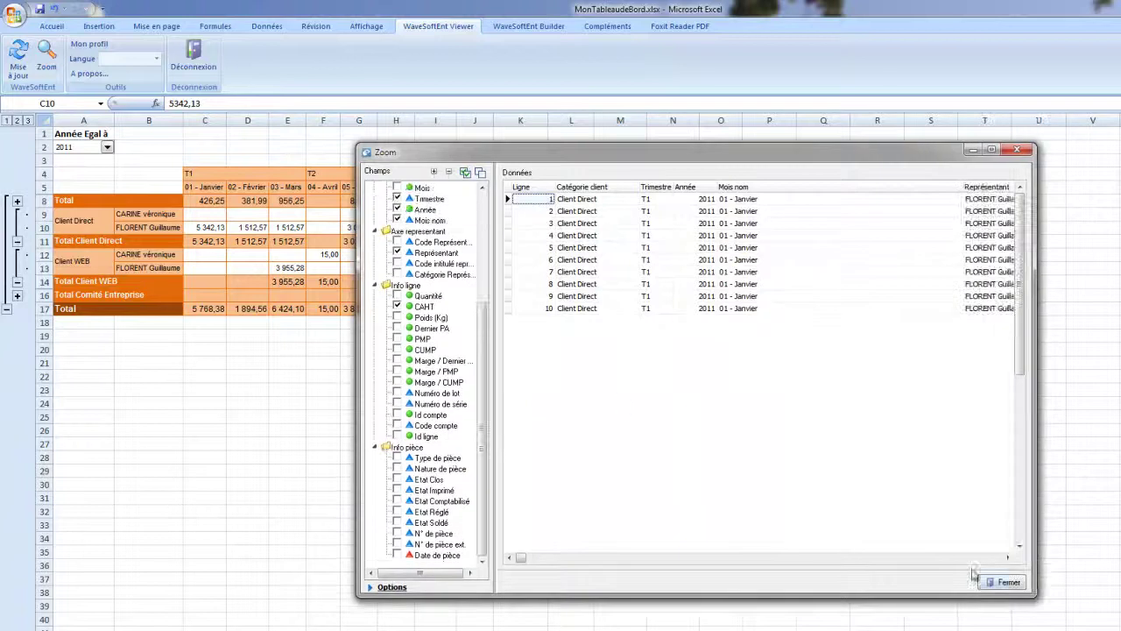
pyautogui.moveTo(481, 368); pyautogui.dragTo(481, 238)
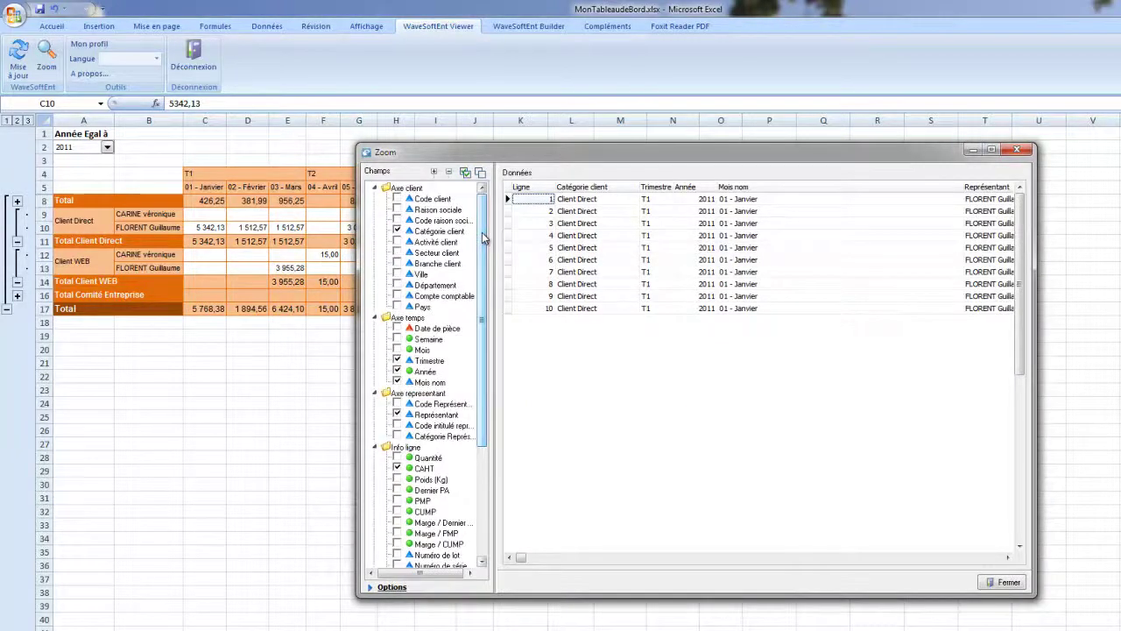
pyautogui.click(397, 285)
pyautogui.moveTo(482, 302); pyautogui.dragTo(482, 397)
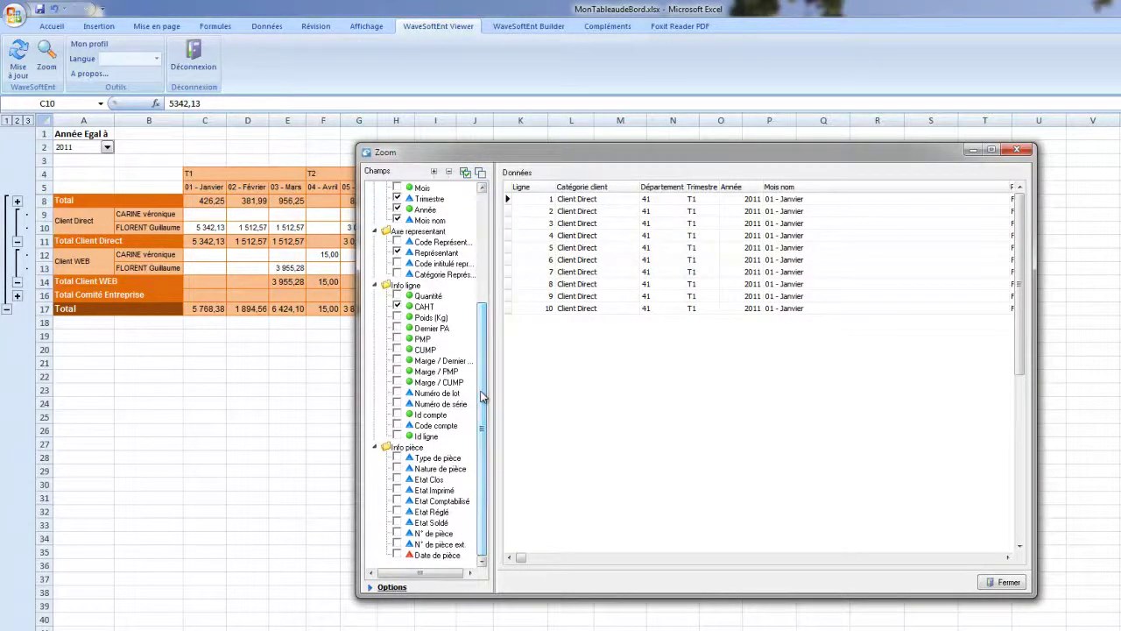
pyautogui.click(397, 361)
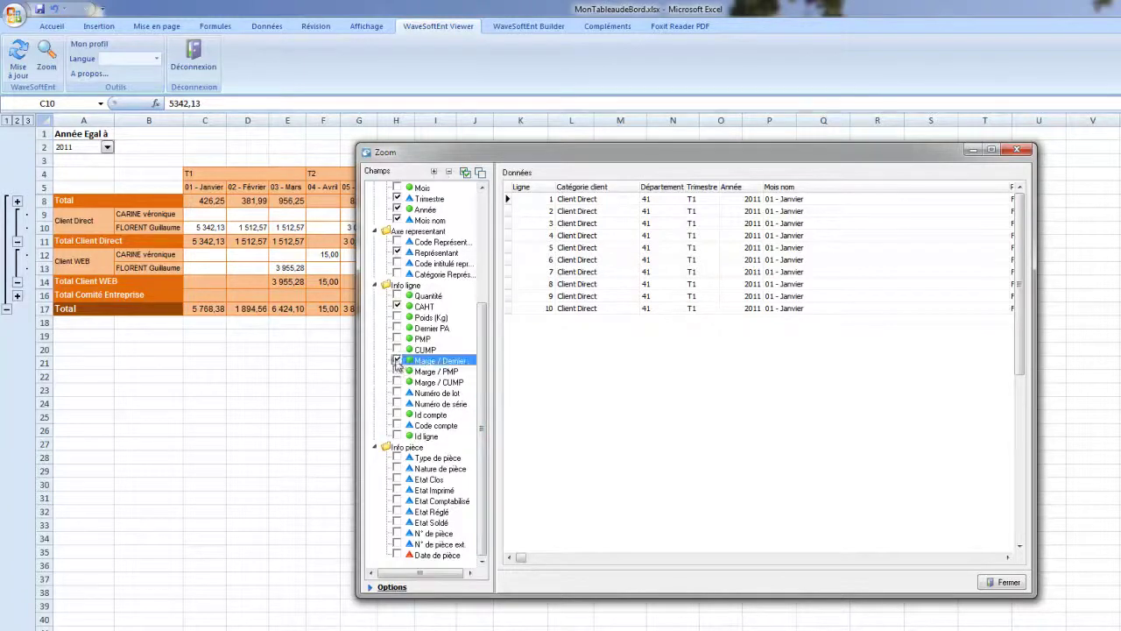
# - Export the zoomed data in Excel format to a sheet named with Direct, the representative's name, T1 and Janvier
pyautogui.click(394, 588)
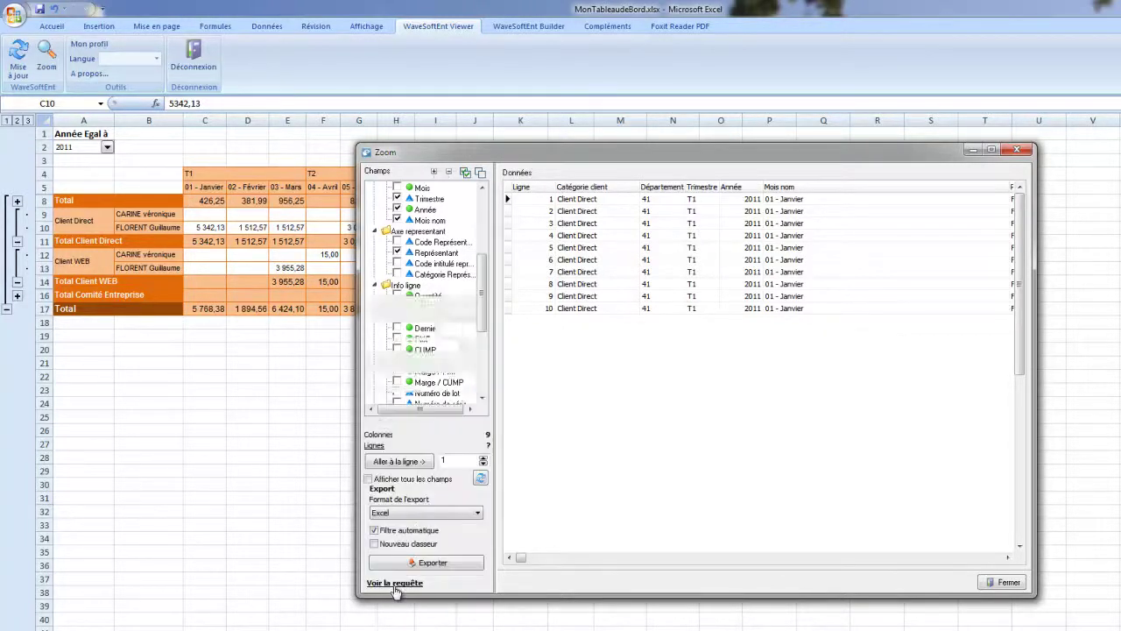
pyautogui.click(403, 513)
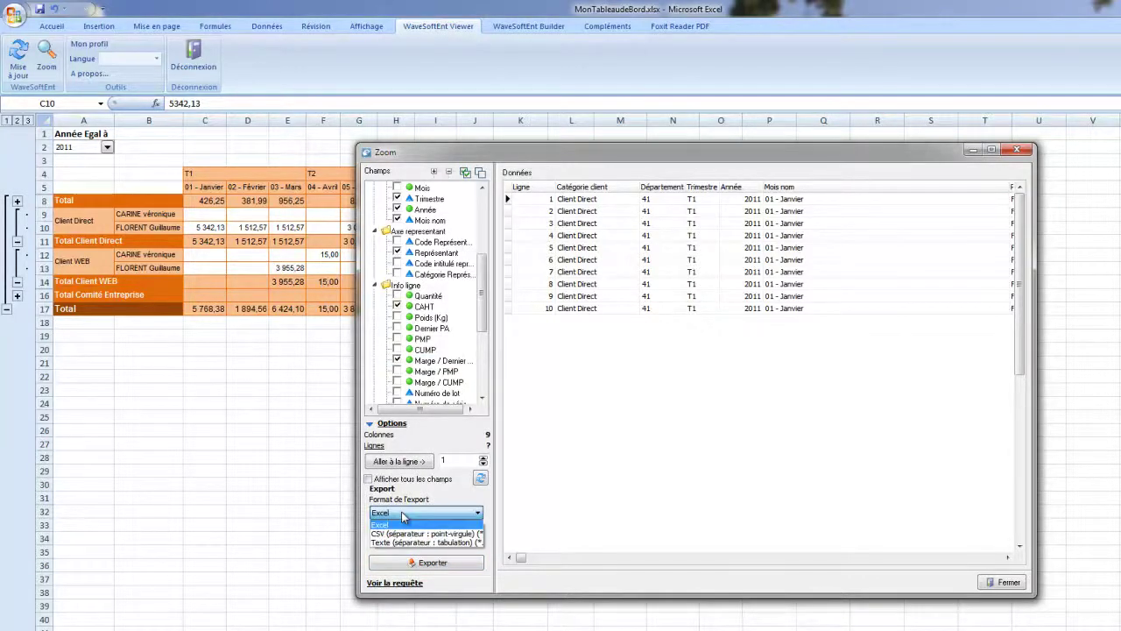
pyautogui.click(403, 523)
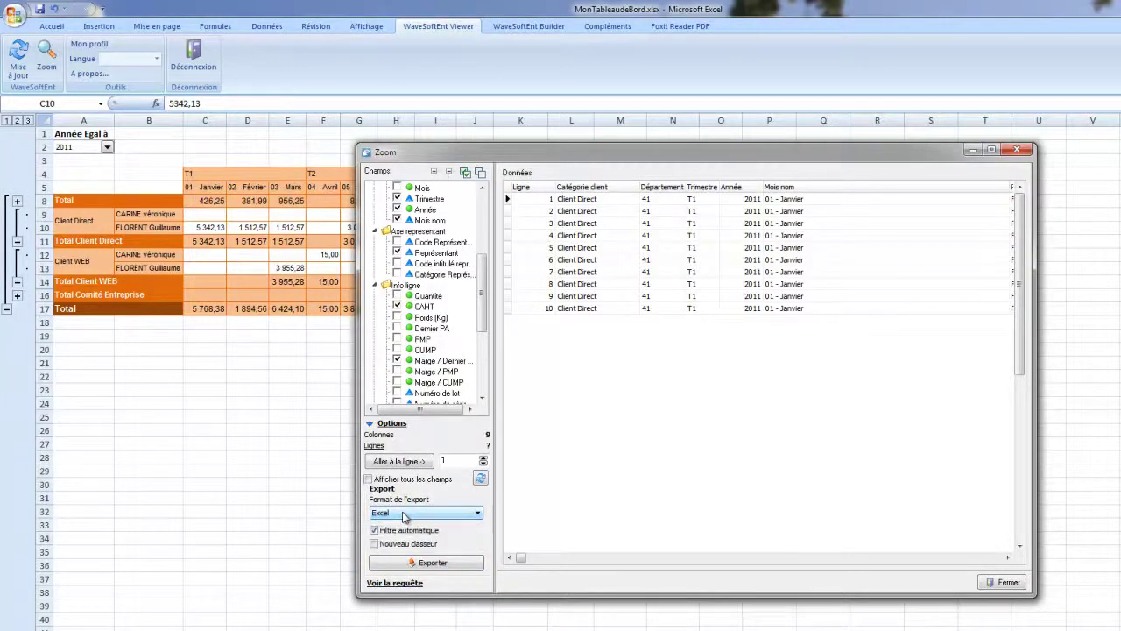
pyautogui.click(429, 563)
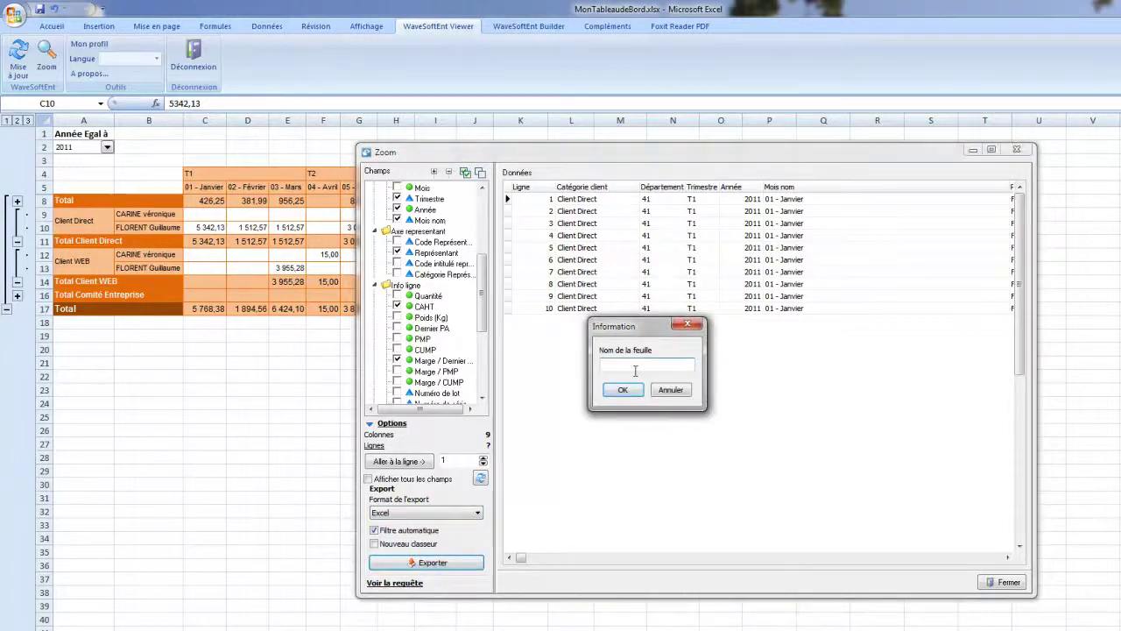
pyautogui.write('rect Present T1 Janvier')
pyautogui.click(623, 389)
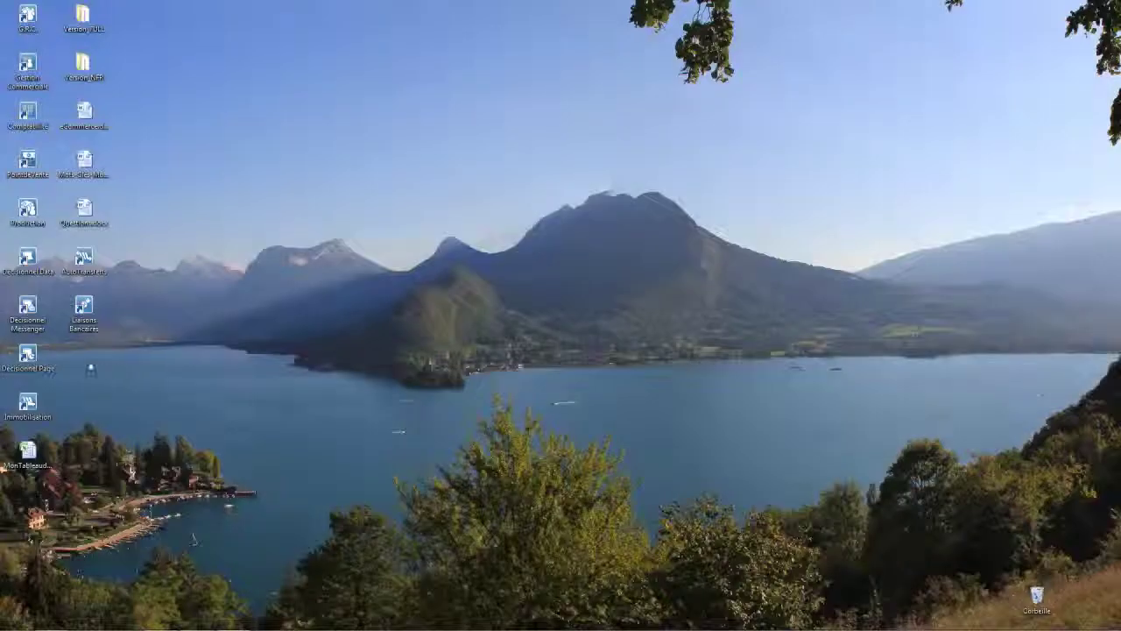
# - Launch WaveSoft Décisionnel Page from the desktop and accept its login
pyautogui.click(17, 357)
pyautogui.doubleClick(18, 357)
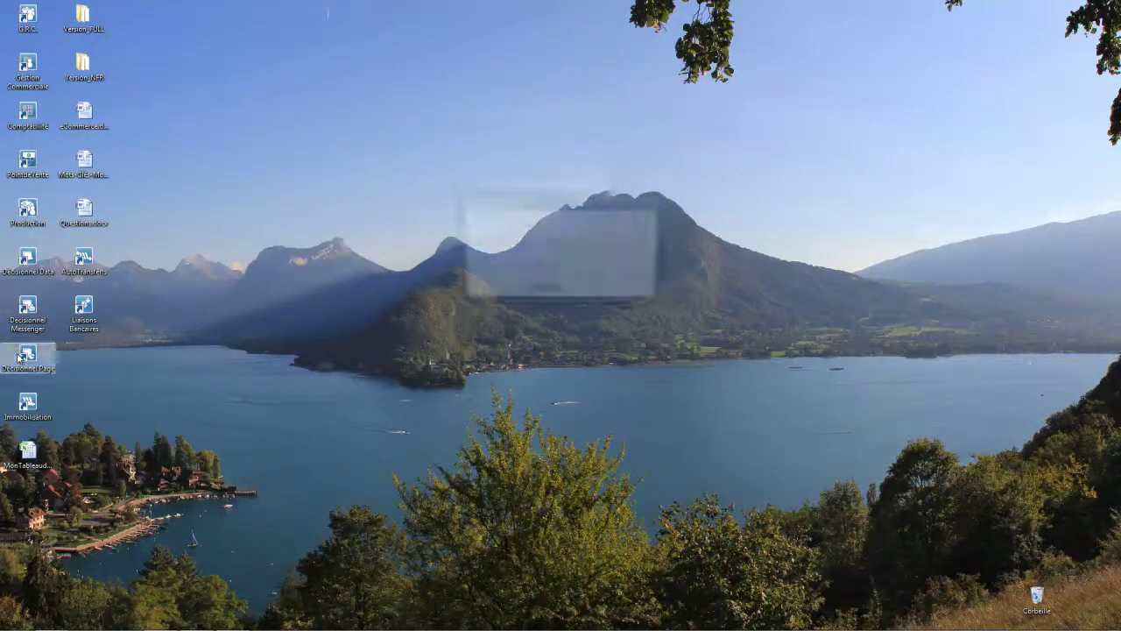
pyautogui.click(538, 290)
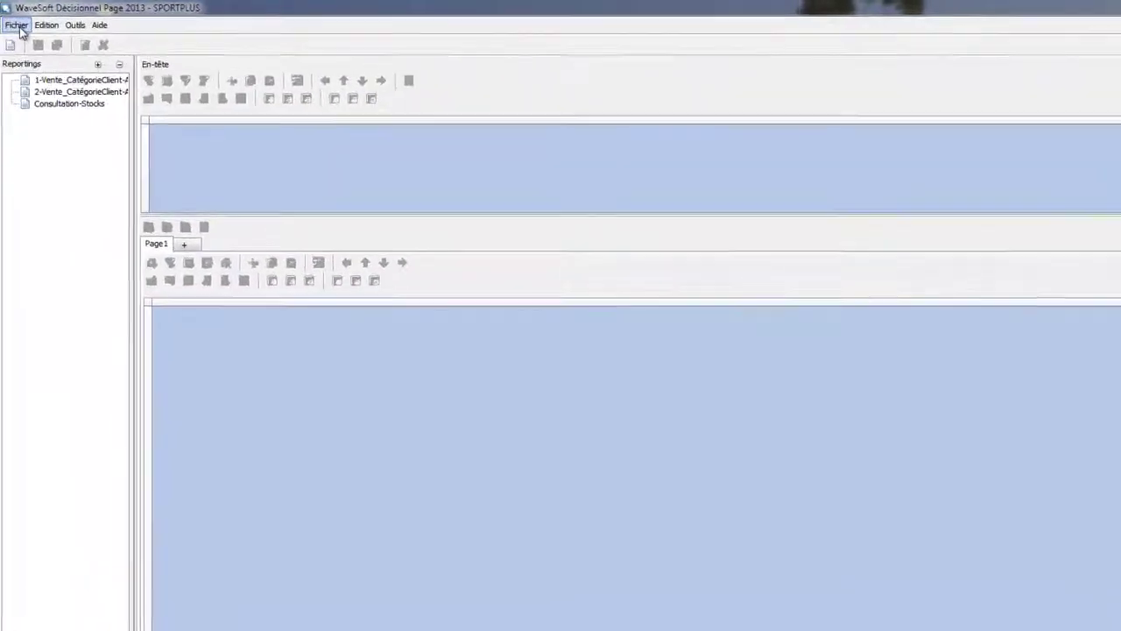
# - Import the Excel workbook MonTableaudeBord.xlsx from the desktop (Bureau) as a new reporting
pyautogui.click(18, 27)
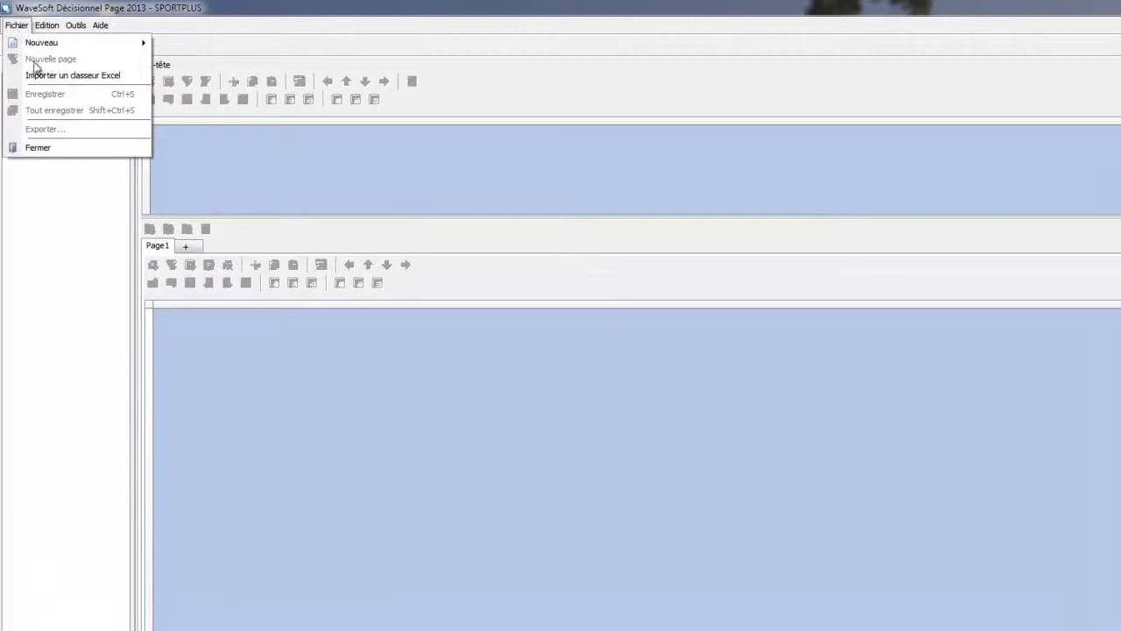
pyautogui.click(40, 79)
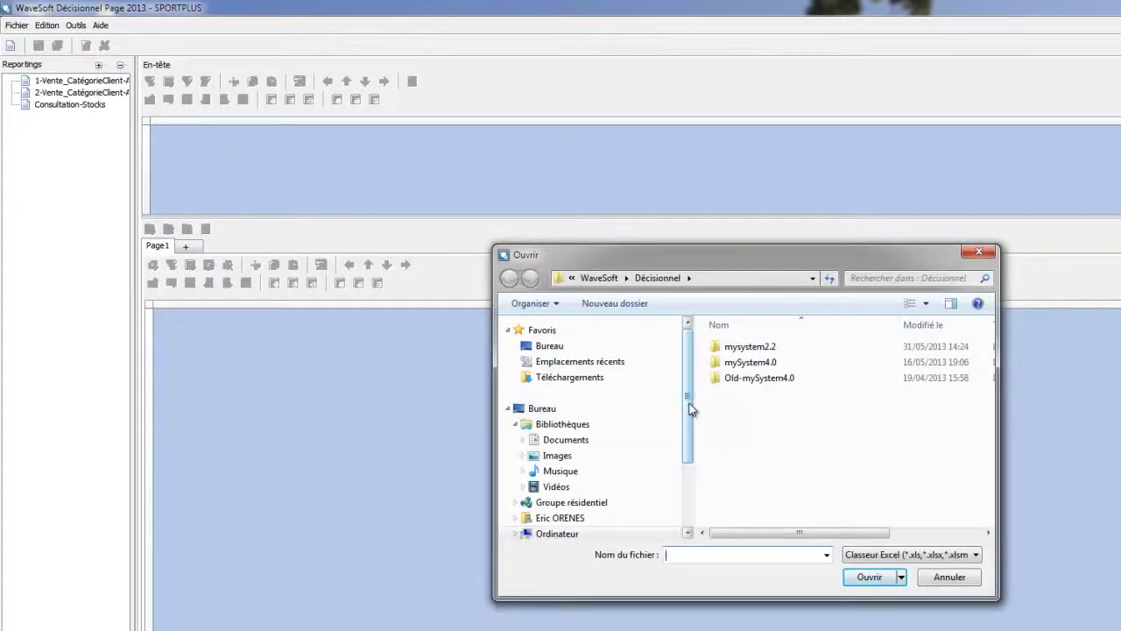
pyautogui.click(561, 348)
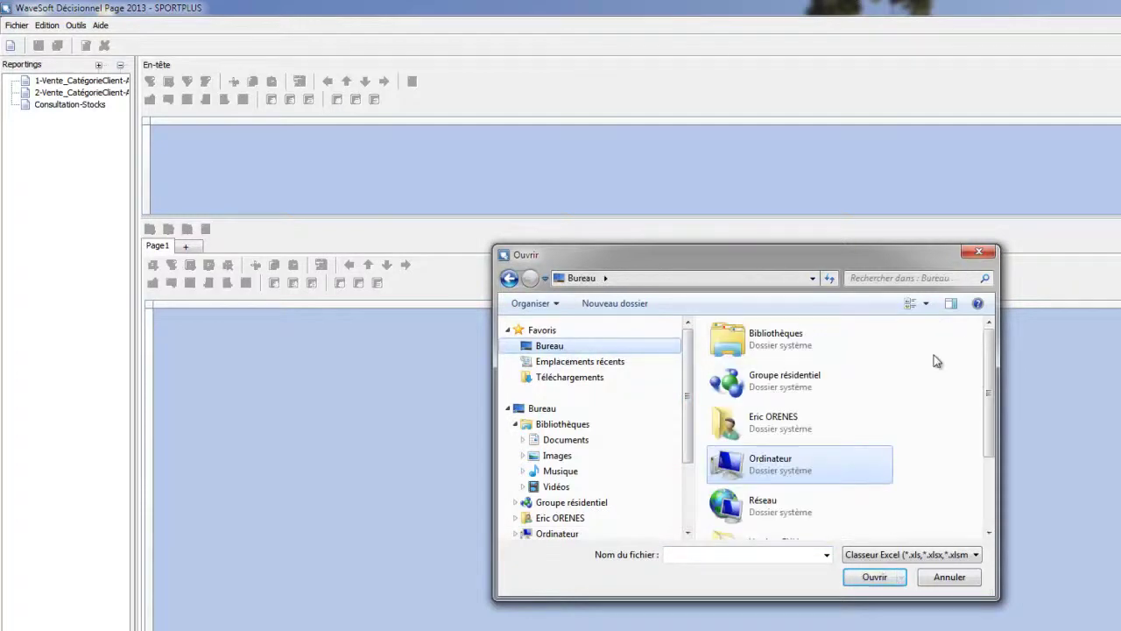
pyautogui.scroll(-3, 995, 458)
pyautogui.click(788, 514)
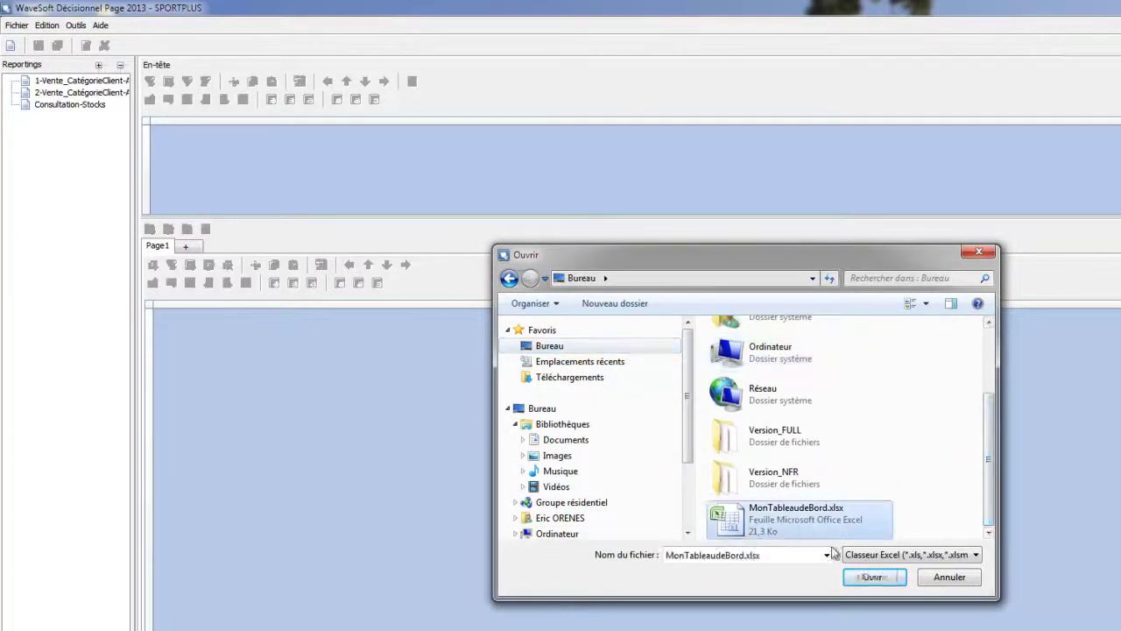
pyautogui.click(875, 577)
# - Review the import's incompatibility details and the imported January detail page, returning to Feuil1
pyautogui.click(706, 431)
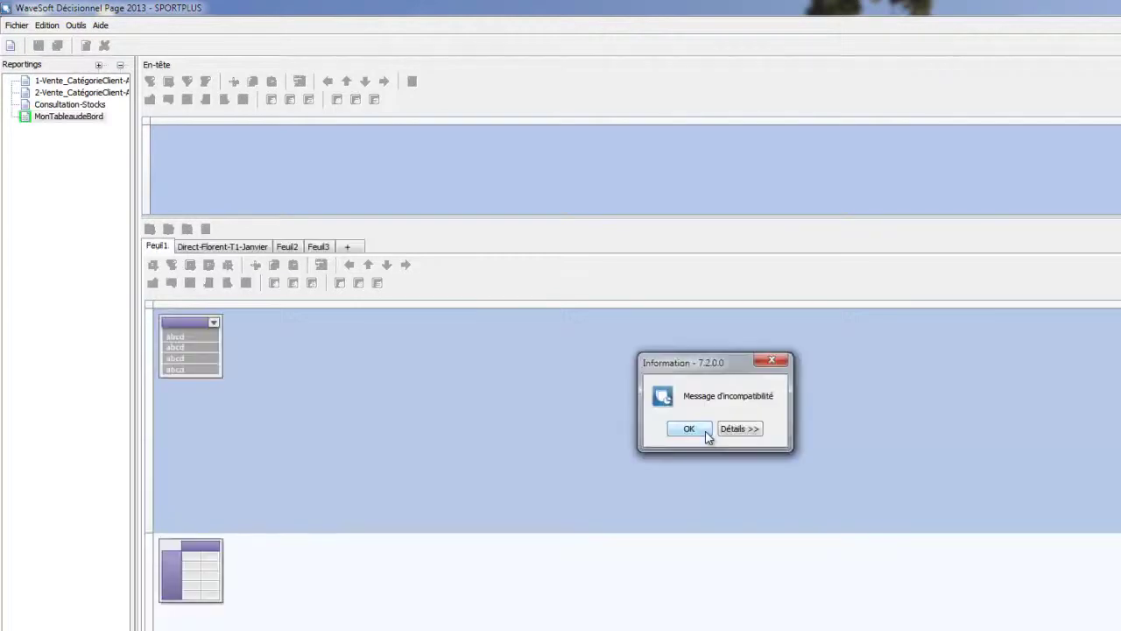
pyautogui.click(736, 430)
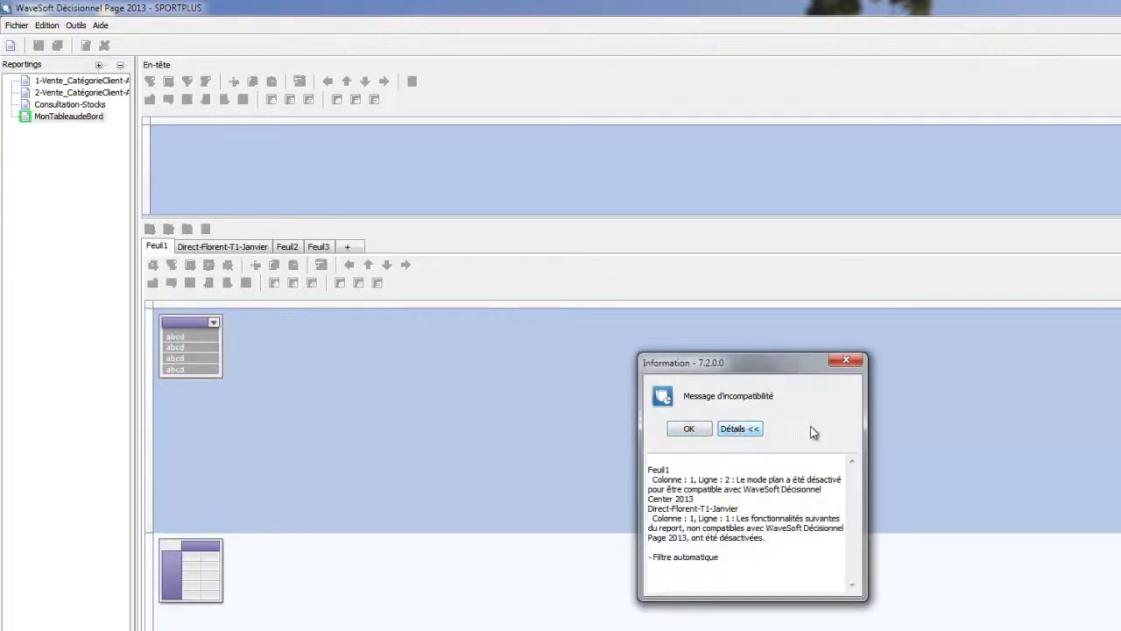
pyautogui.click(704, 432)
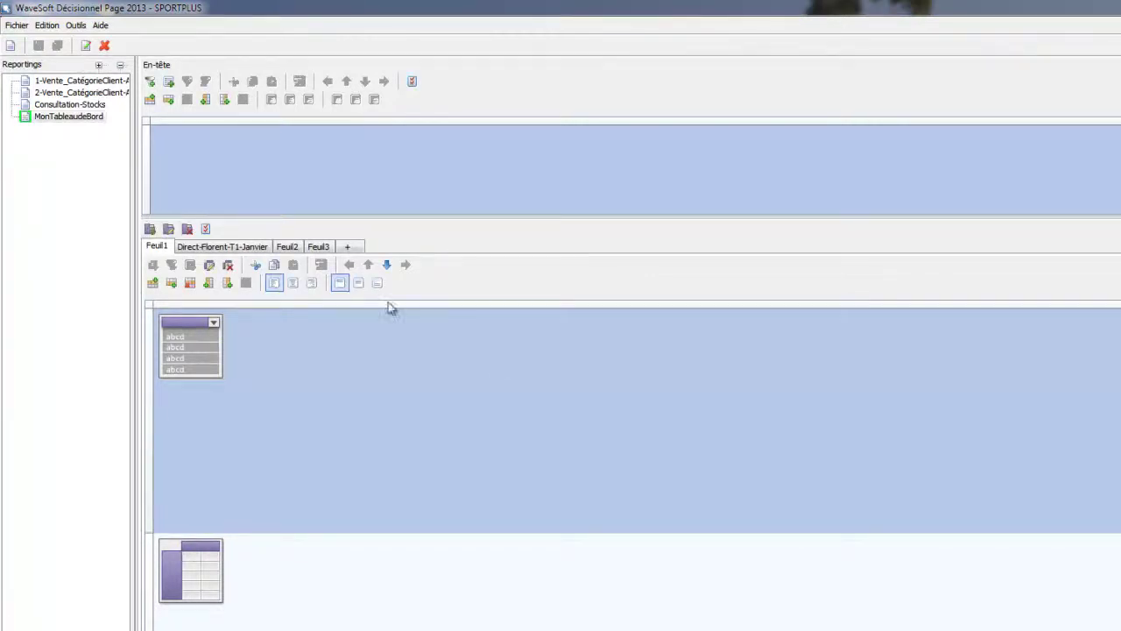
pyautogui.click(236, 254)
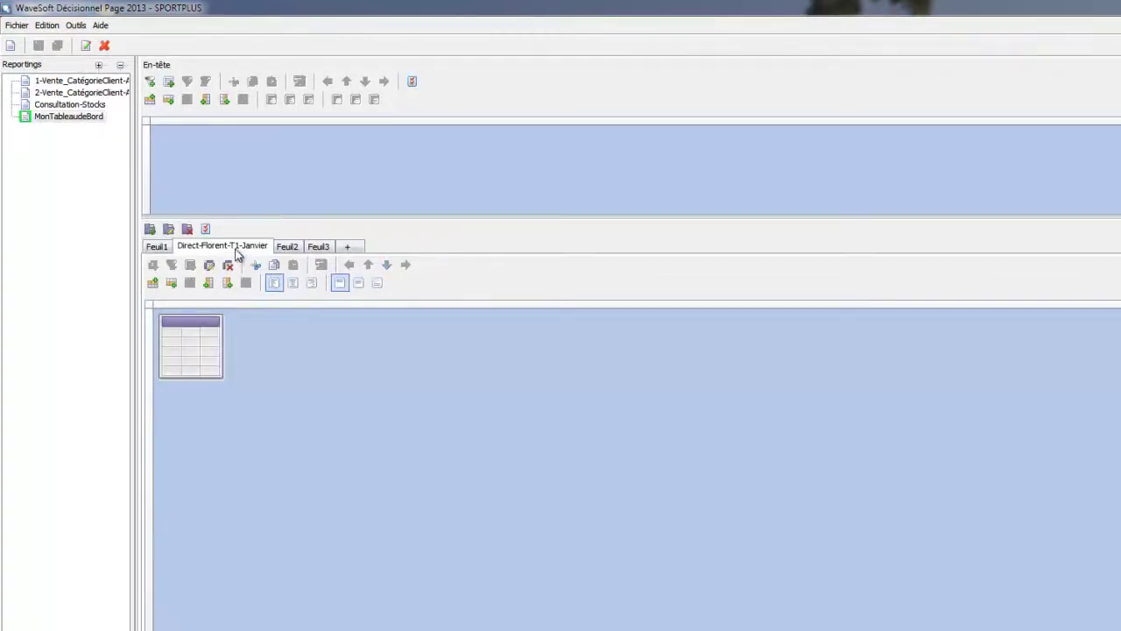
pyautogui.click(165, 249)
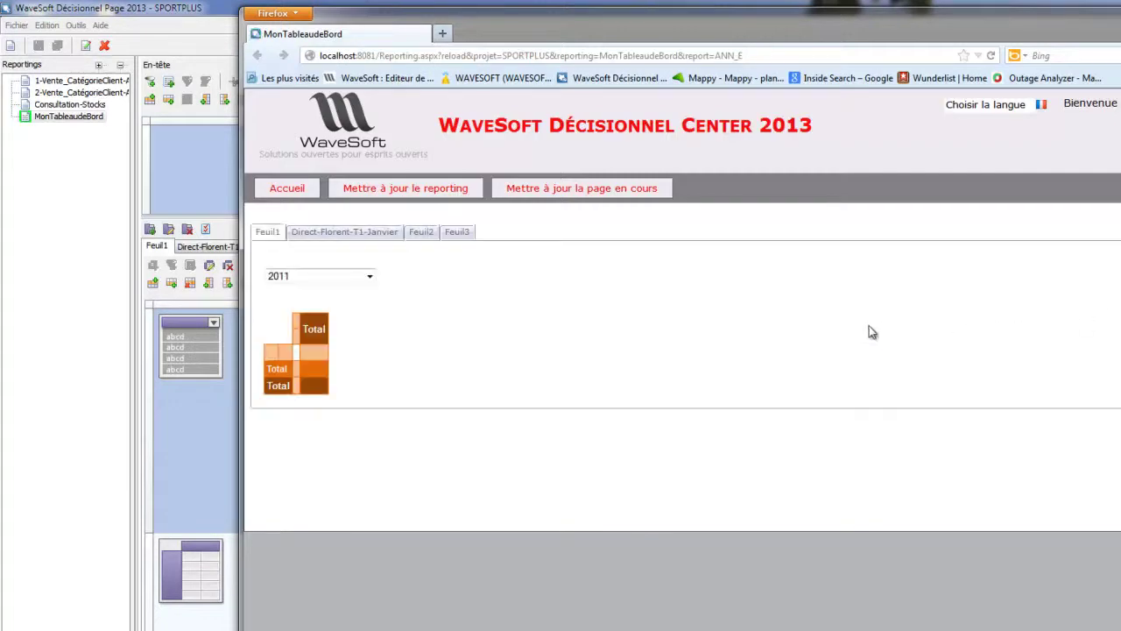
# - Update the whole MonTableaudeBord reporting in WaveSoft Décisionnel Center in Firefox and check its January detail page
pyautogui.click(440, 191)
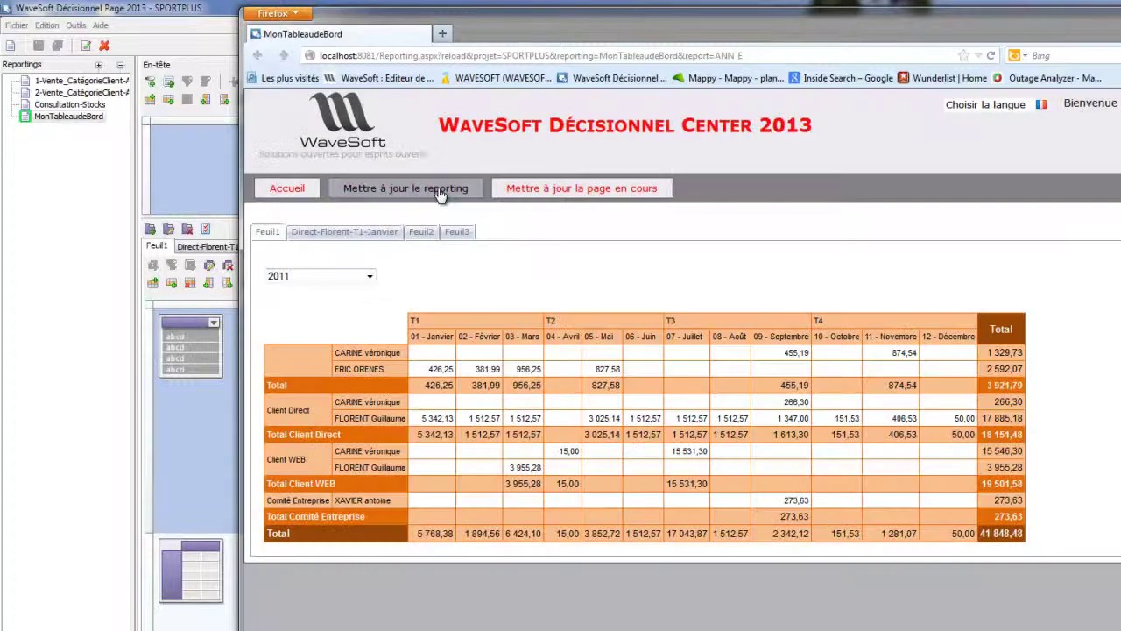
pyautogui.click(390, 237)
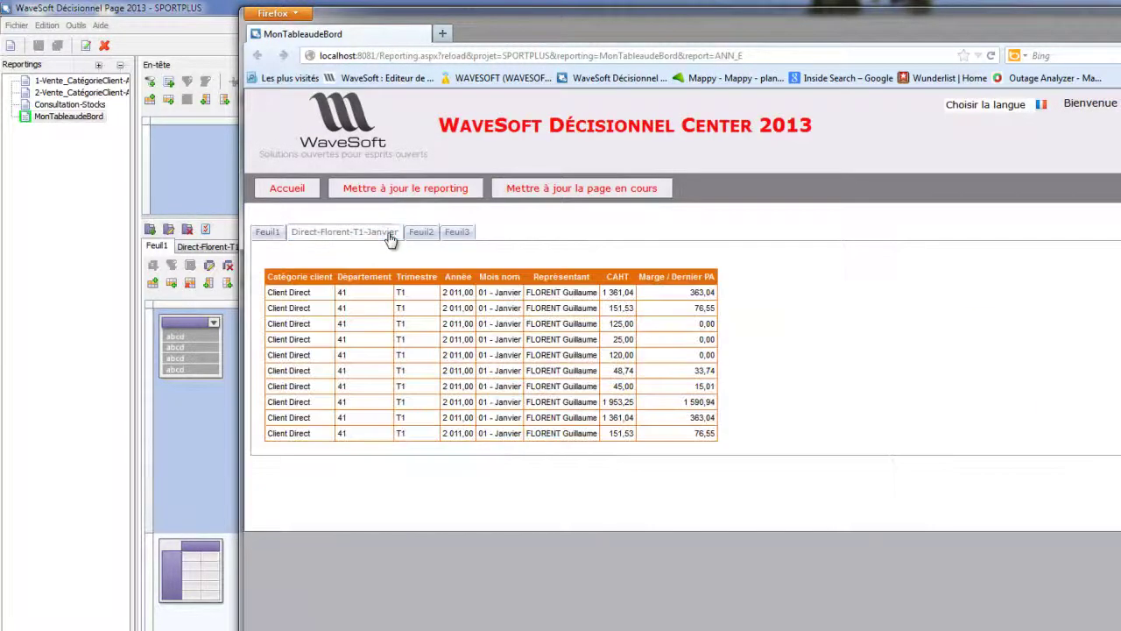
pyautogui.click(271, 241)
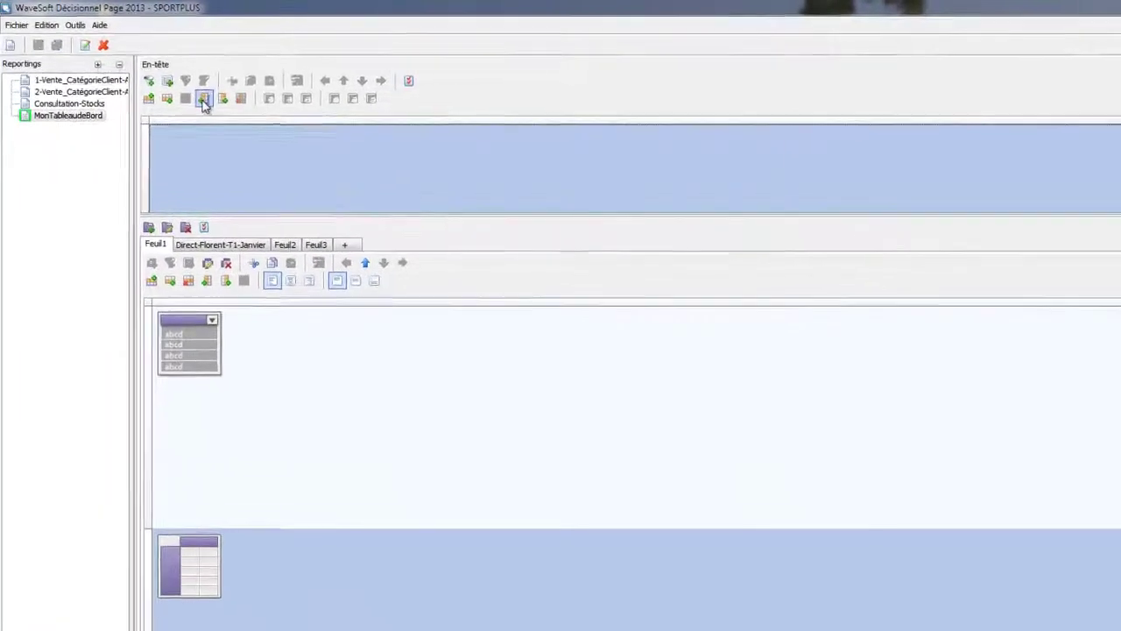
# - Add a column to the header and start a condition in its first cell using folder DWH_SPORTPLUS and model Ventes
pyautogui.click(203, 103)
pyautogui.doubleClick(253, 170)
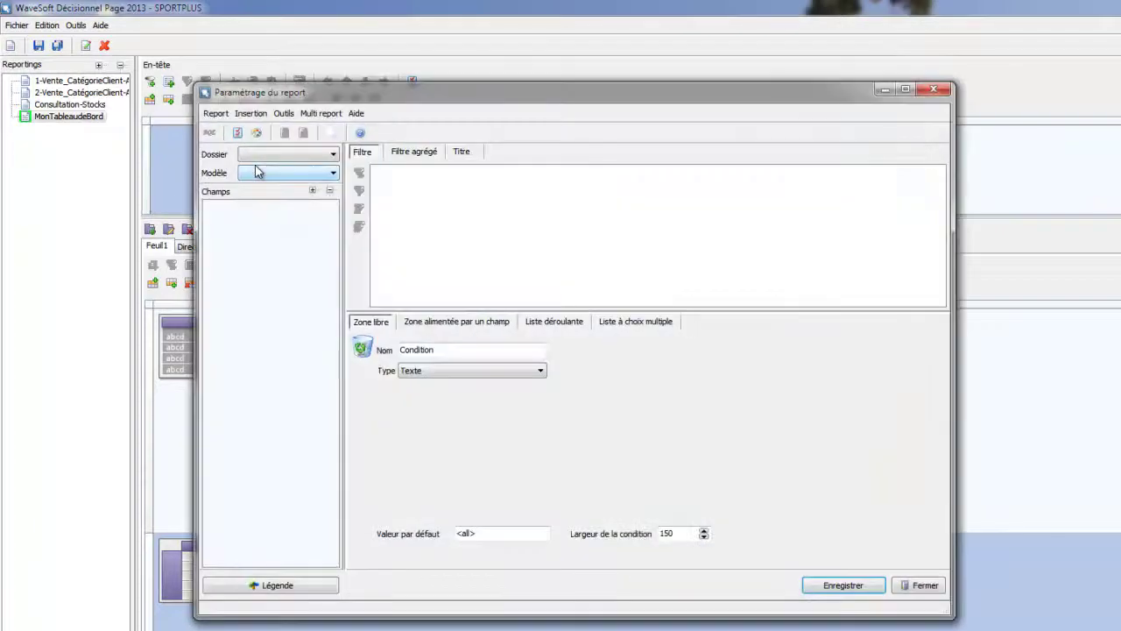
pyautogui.click(306, 155)
pyautogui.click(274, 171)
pyautogui.click(274, 173)
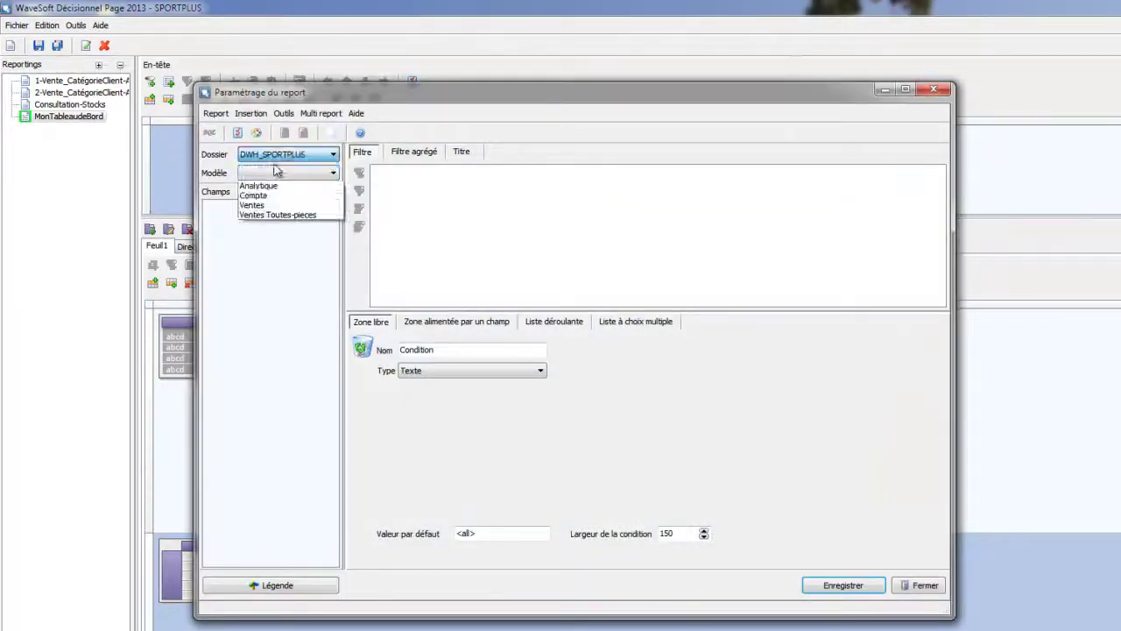
pyautogui.click(275, 232)
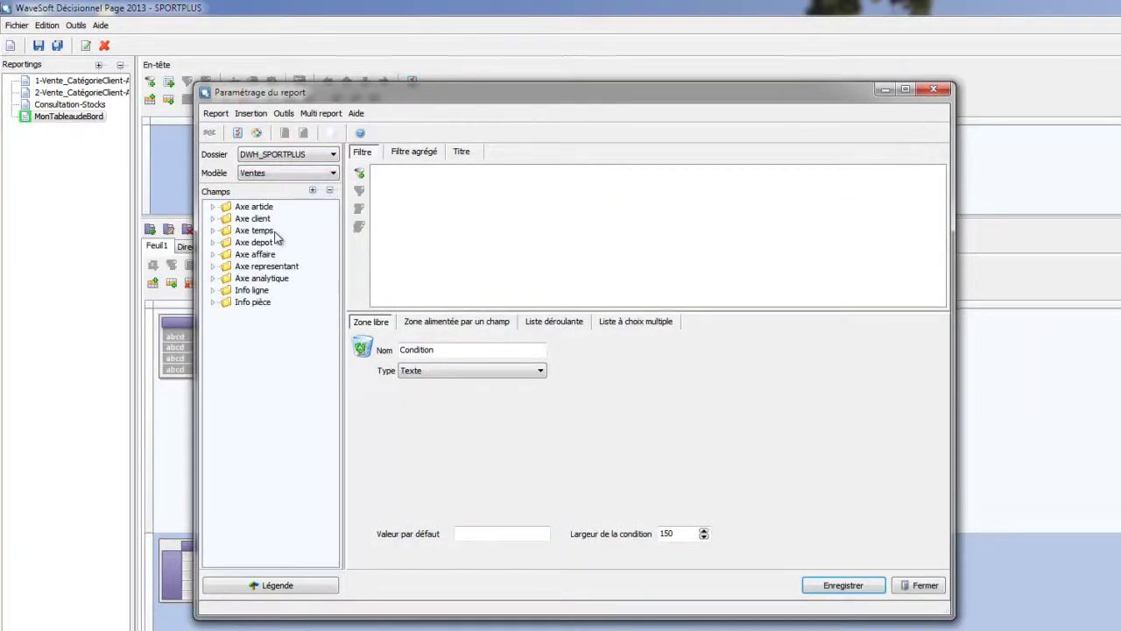
# - Make the condition a drop-down list based on the Catégorie client field of Axe client
pyautogui.click(212, 218)
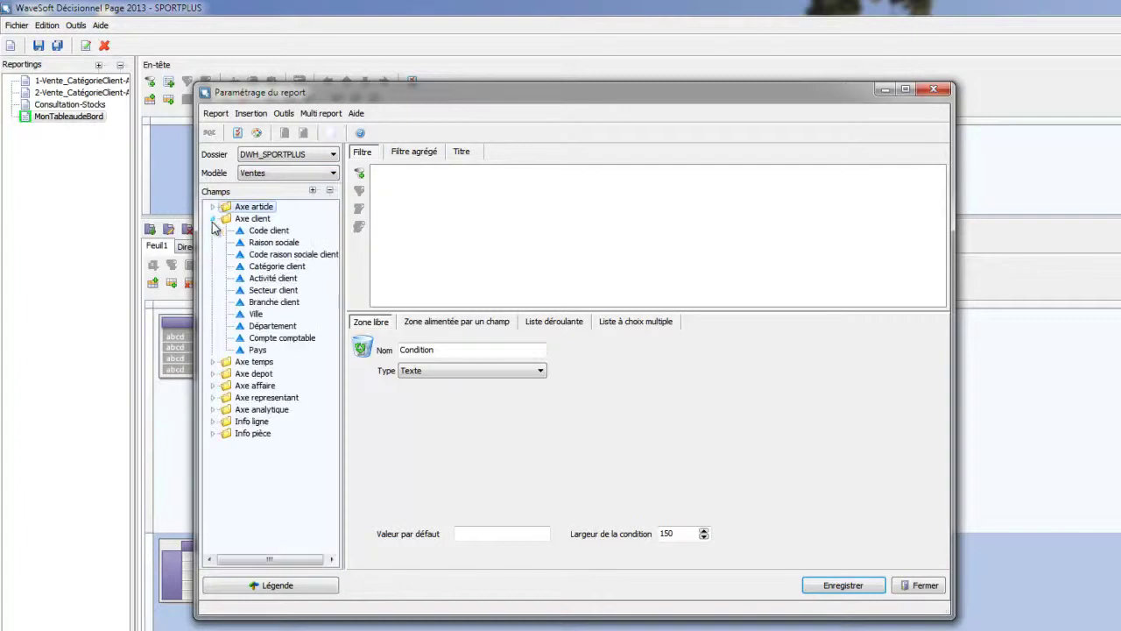
pyautogui.click(254, 266)
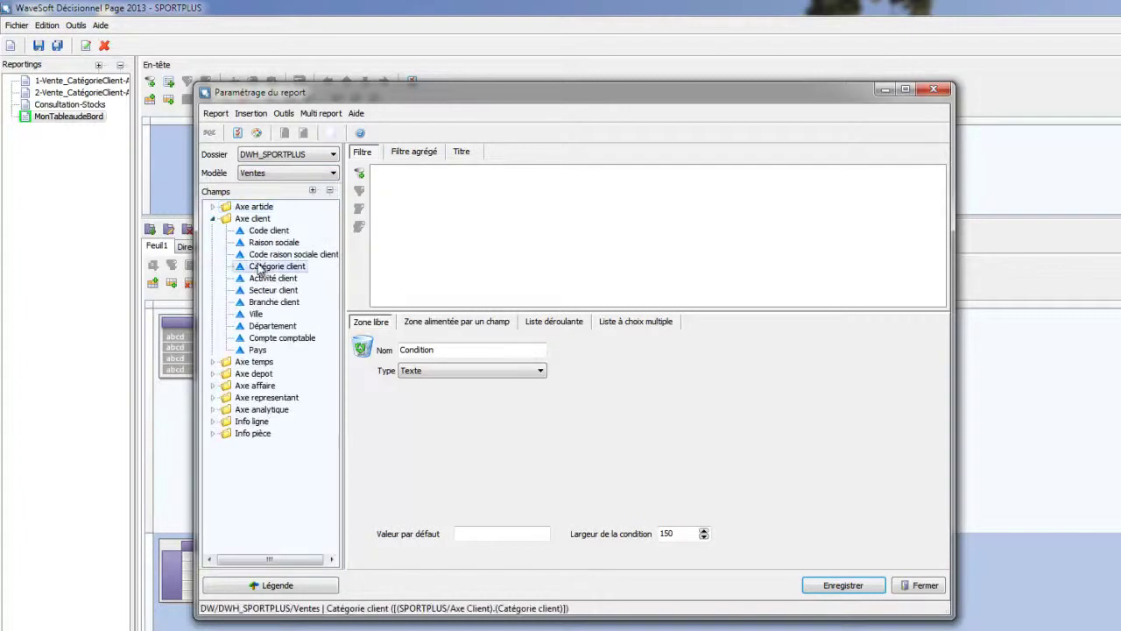
pyautogui.click(550, 323)
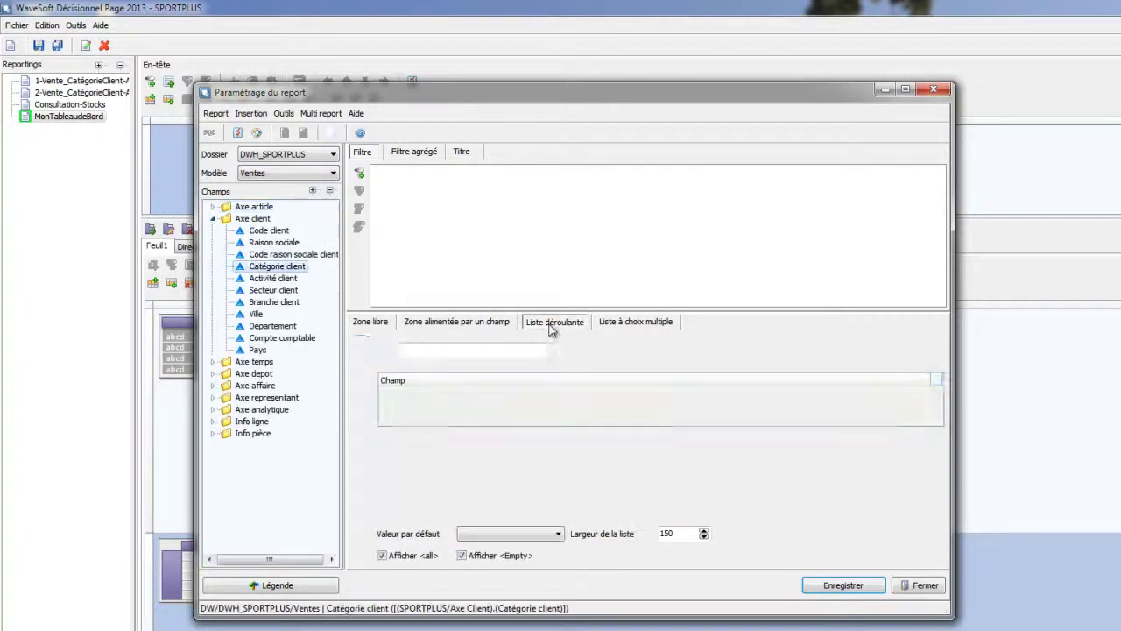
pyautogui.doubleClick(277, 268)
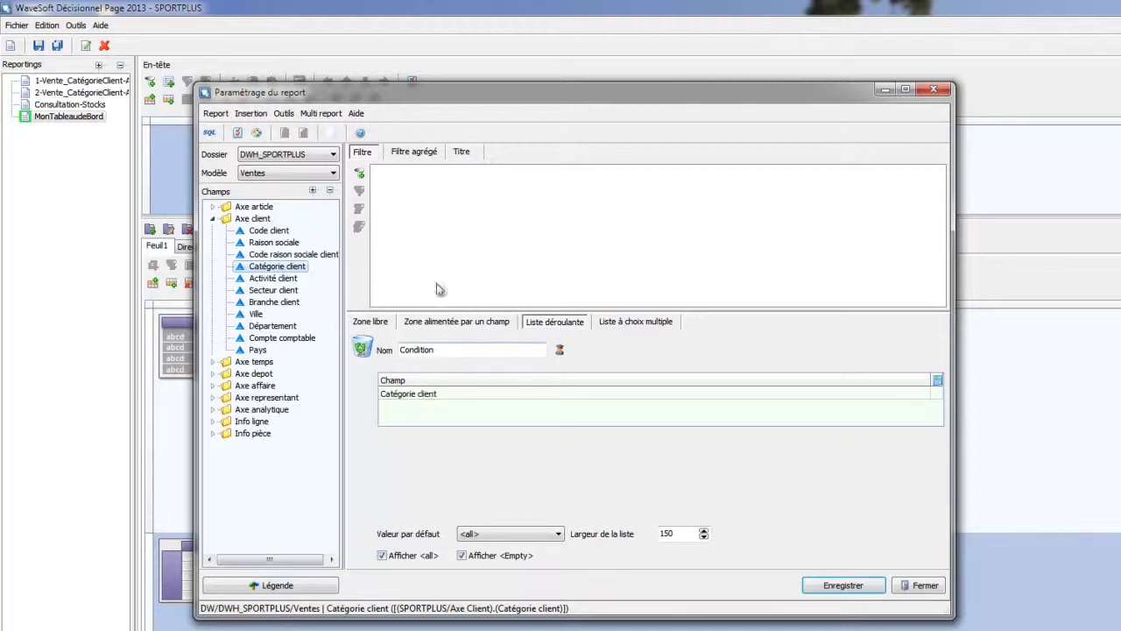
# - Give the condition the title "Catégorie client" and format it in Calibri, size 4 (14 pt)
pyautogui.click(462, 152)
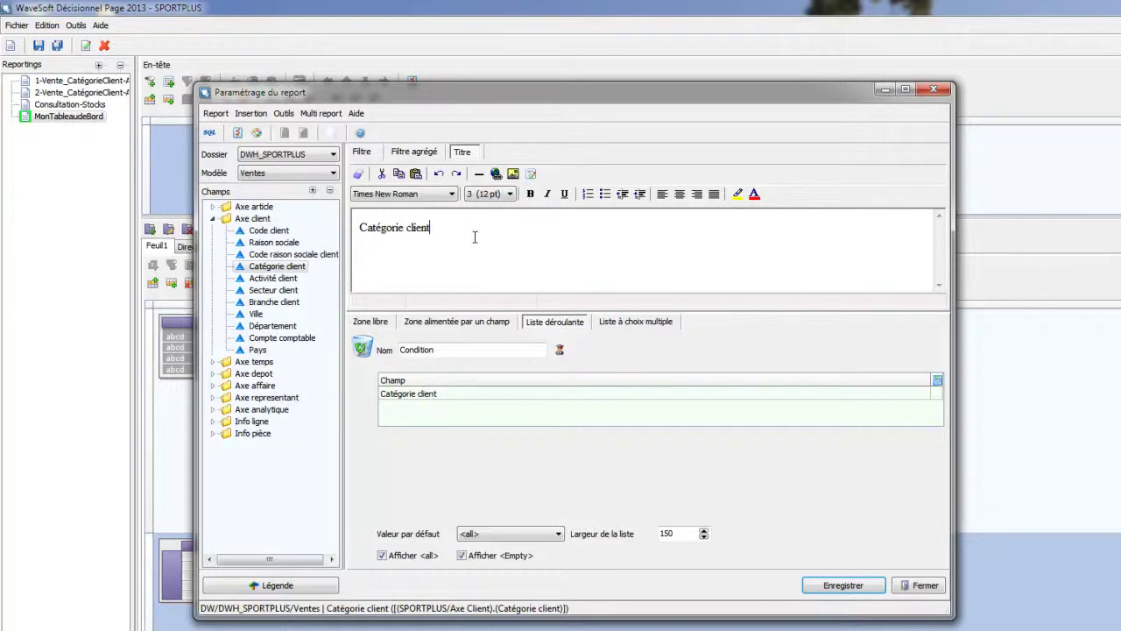
pyautogui.moveTo(404, 230); pyautogui.dragTo(301, 238)
pyautogui.moveTo(467, 223); pyautogui.dragTo(316, 230)
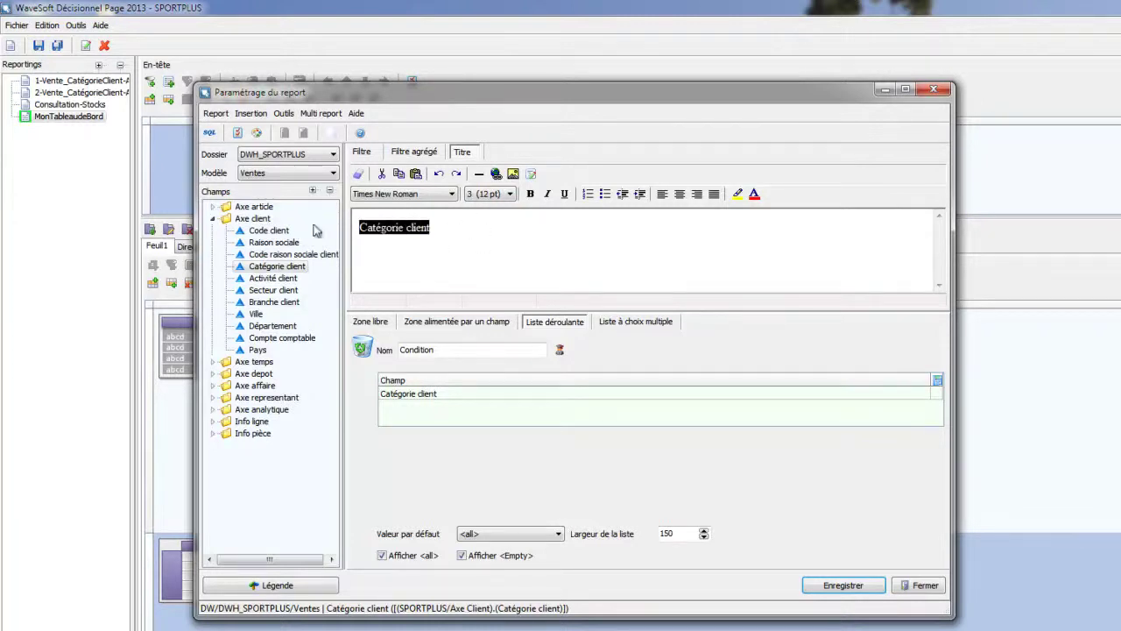
pyautogui.click(426, 198)
pyautogui.press('c')
pyautogui.press('k')
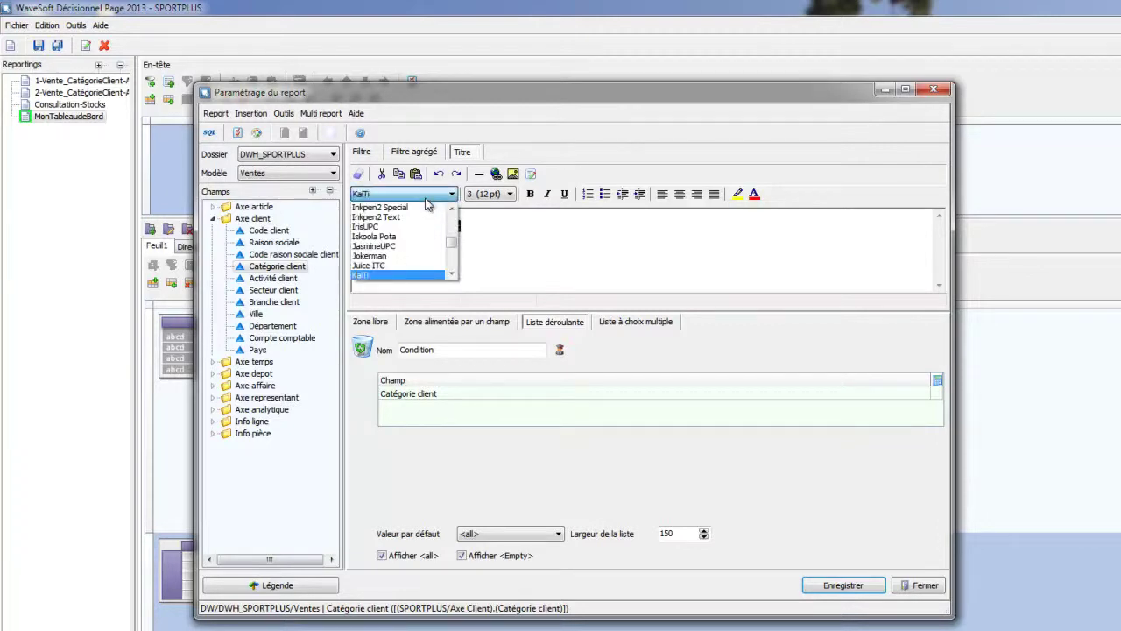
pyautogui.press('c')
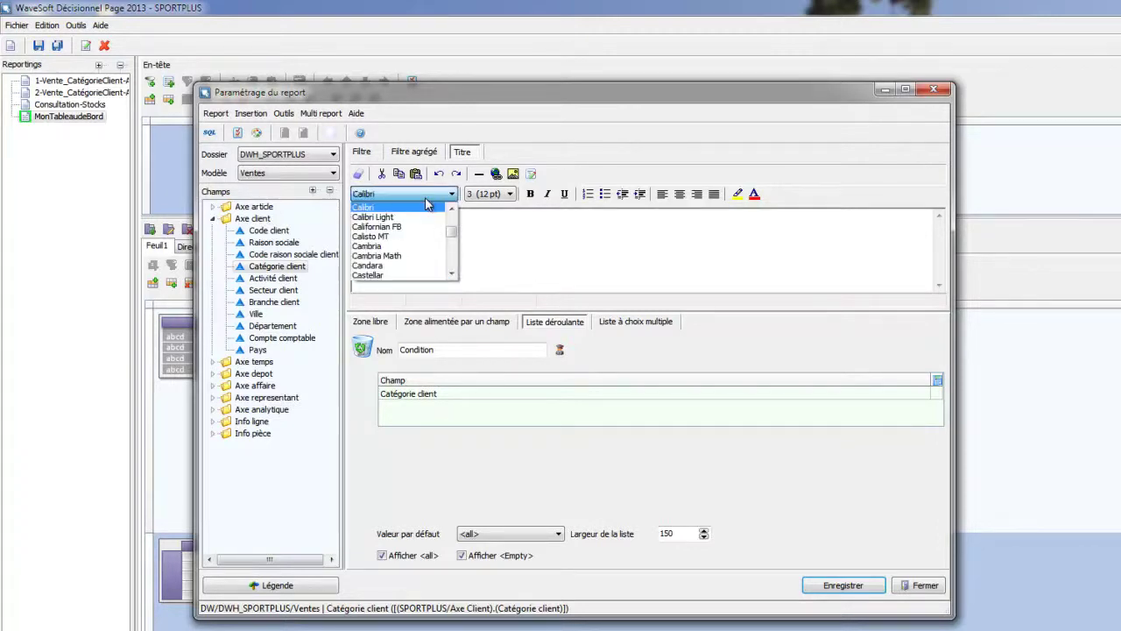
pyautogui.press('Return')
pyautogui.click(488, 194)
pyautogui.click(491, 194)
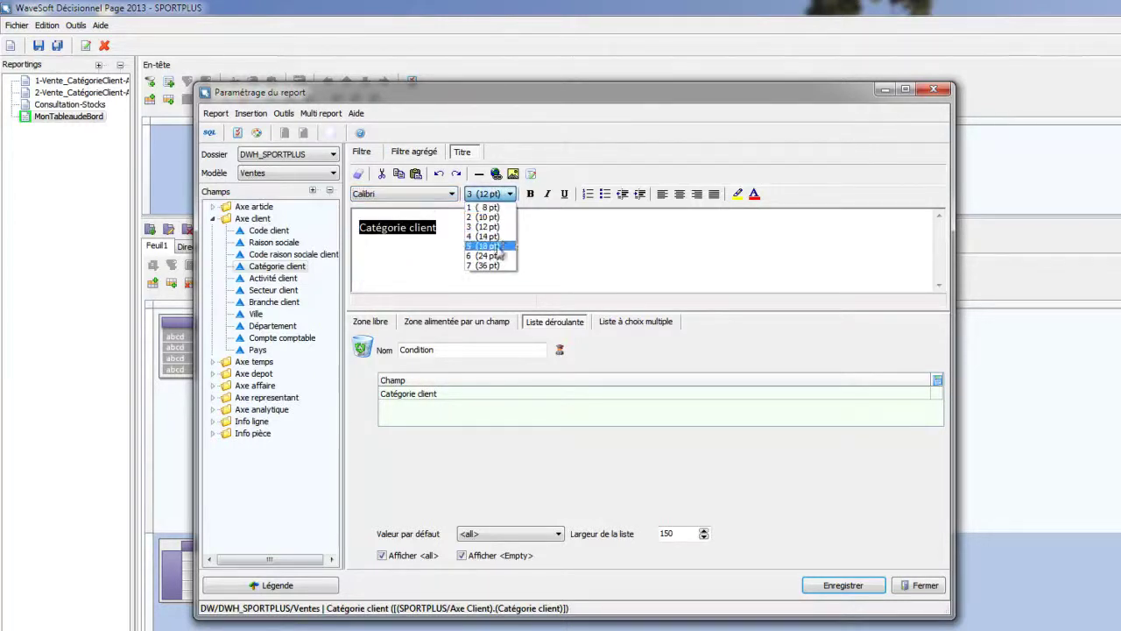
pyautogui.click(487, 235)
# - Copy the "Catégorie client" title text and colour the title red
pyautogui.click(755, 196)
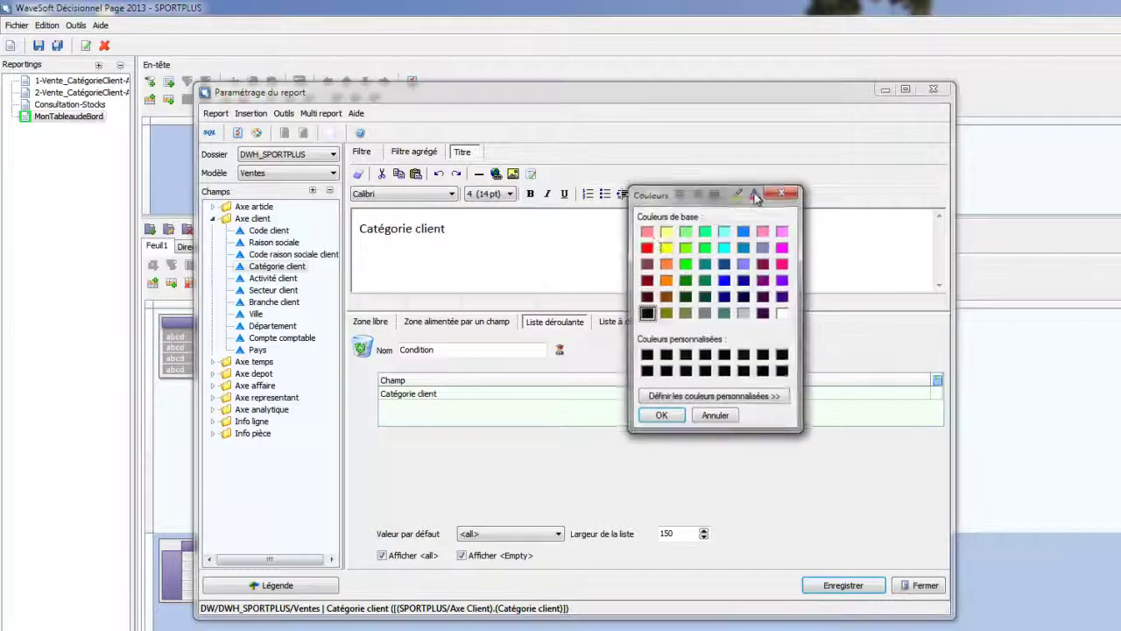
pyautogui.click(647, 247)
pyautogui.click(663, 415)
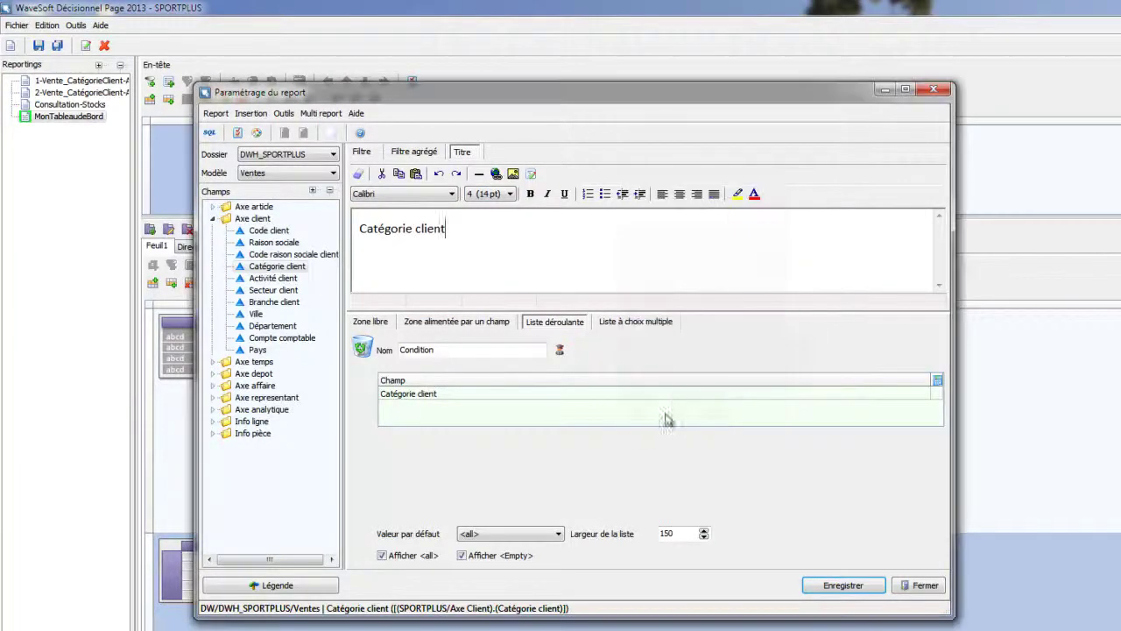
pyautogui.moveTo(494, 250); pyautogui.dragTo(345, 233)
pyautogui.hotkey('ctrl', 'c')
pyautogui.click(754, 195)
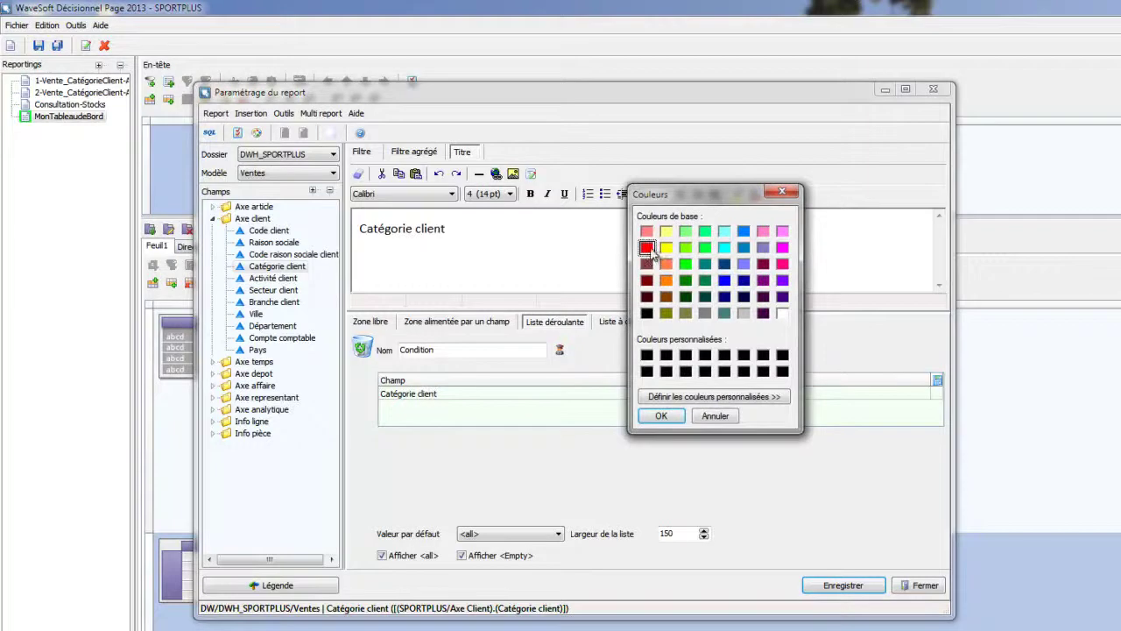
pyautogui.click(662, 416)
# - Name the condition "Catégorie client", keep <all> as its default value and save it
pyautogui.doubleClick(479, 350)
pyautogui.hotkey('ctrl', 'v')
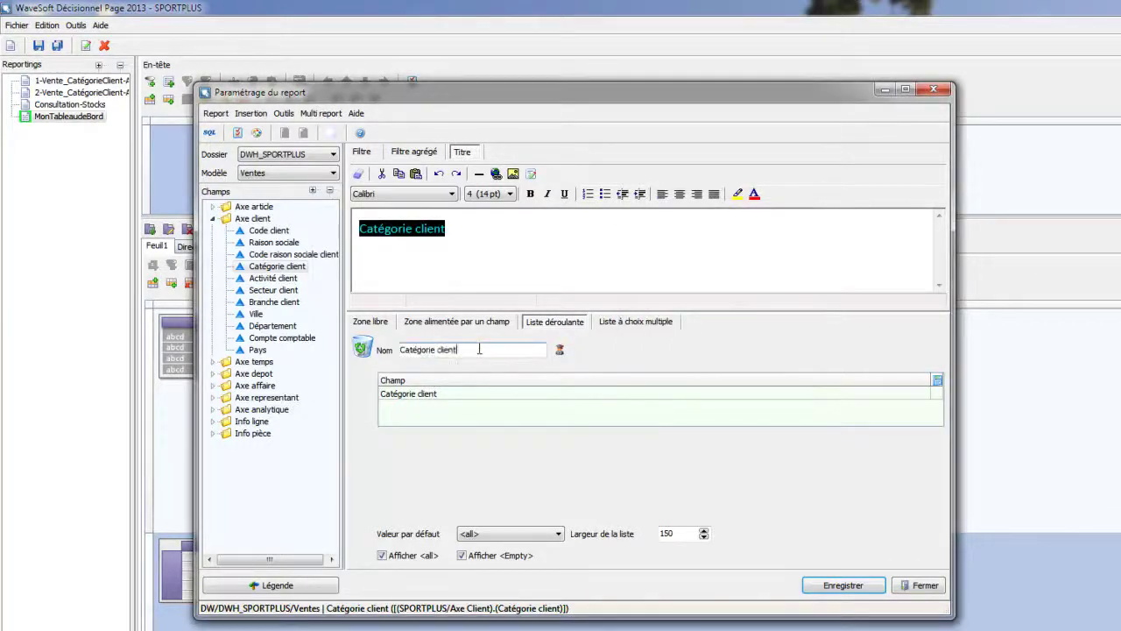
pyautogui.click(512, 275)
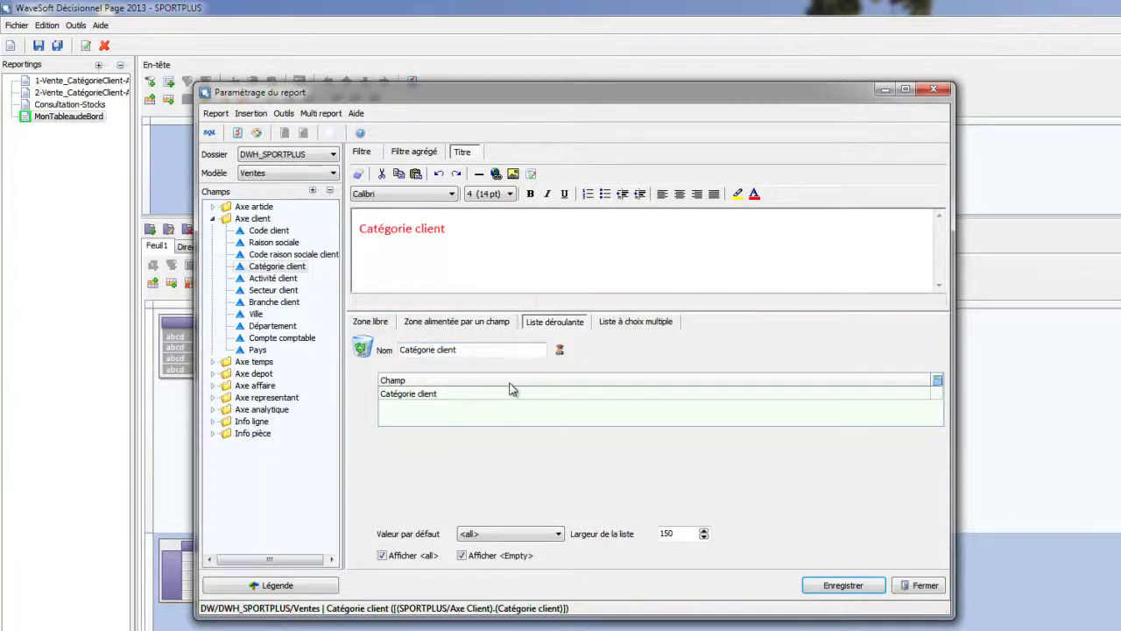
pyautogui.click(556, 534)
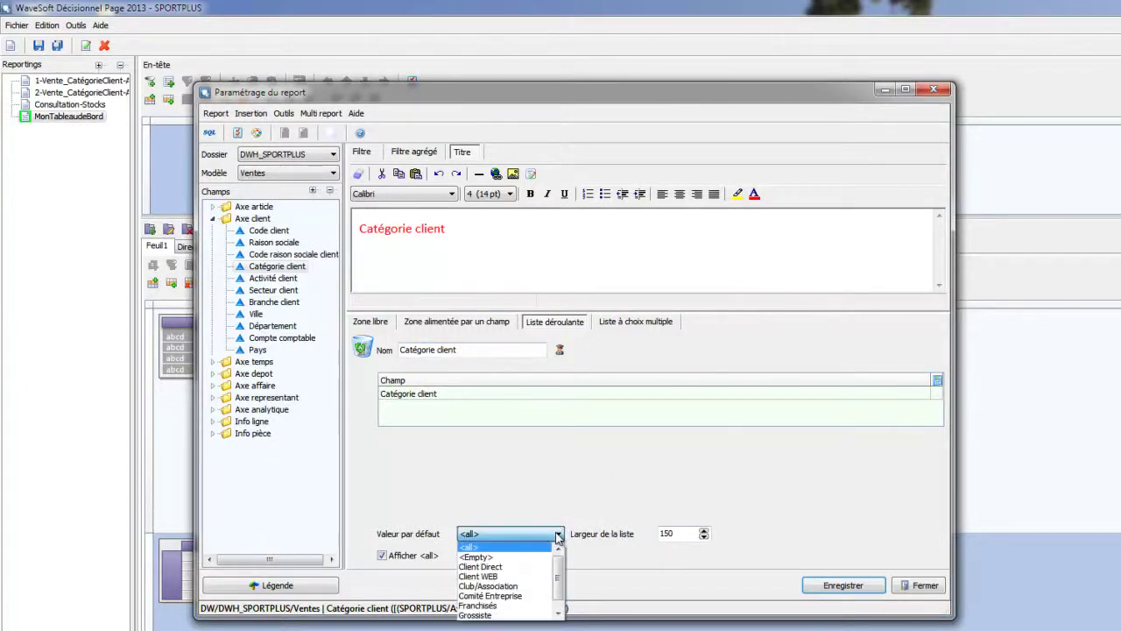
pyautogui.click(559, 536)
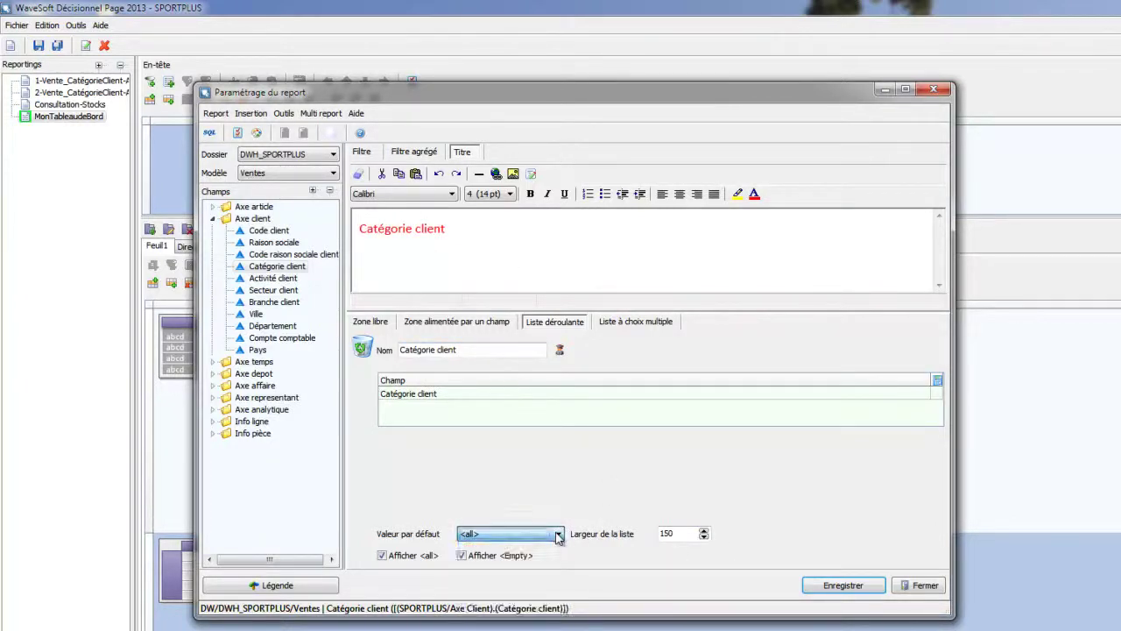
pyautogui.click(843, 586)
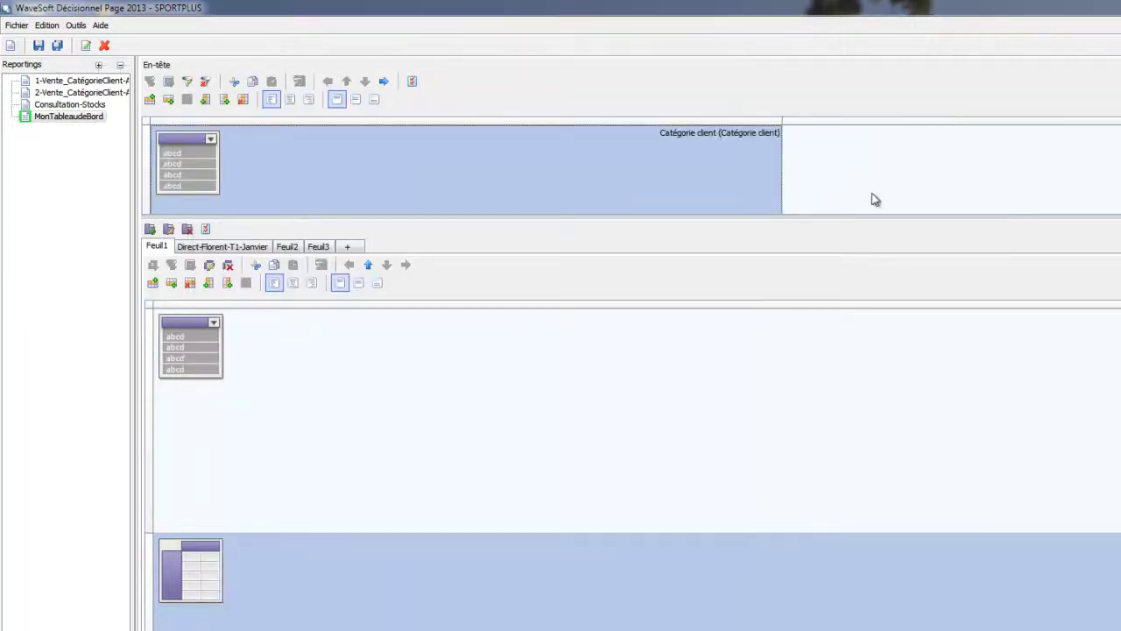
# - Create a condition in the second header cell as a drop-down list based on the Année field of Axe temps
pyautogui.doubleClick(877, 182)
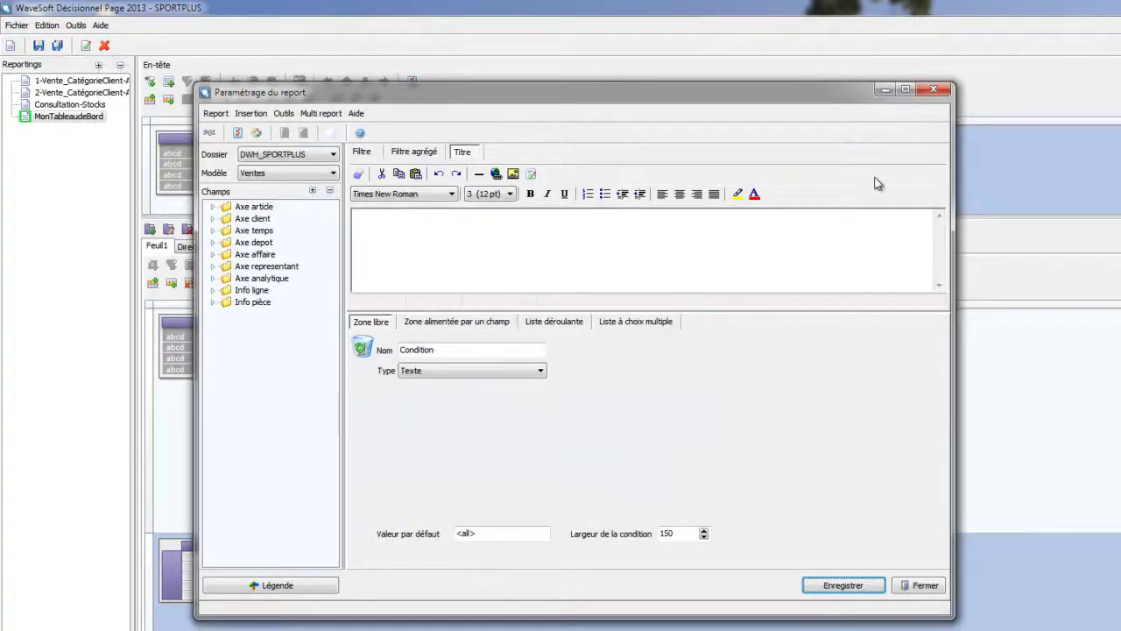
pyautogui.click(212, 231)
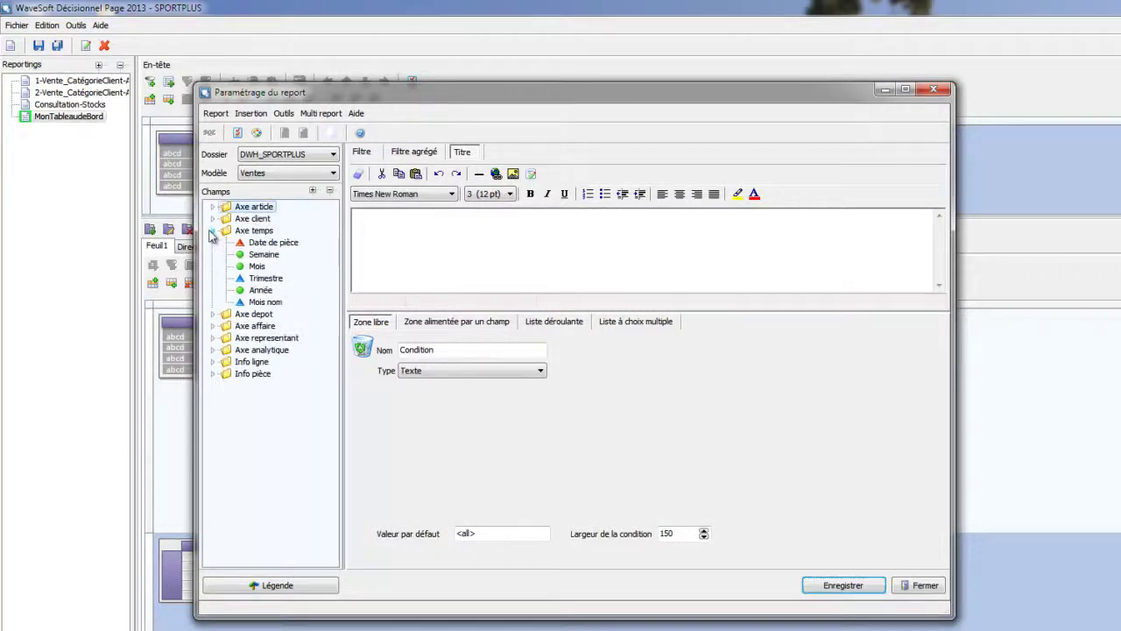
pyautogui.click(259, 293)
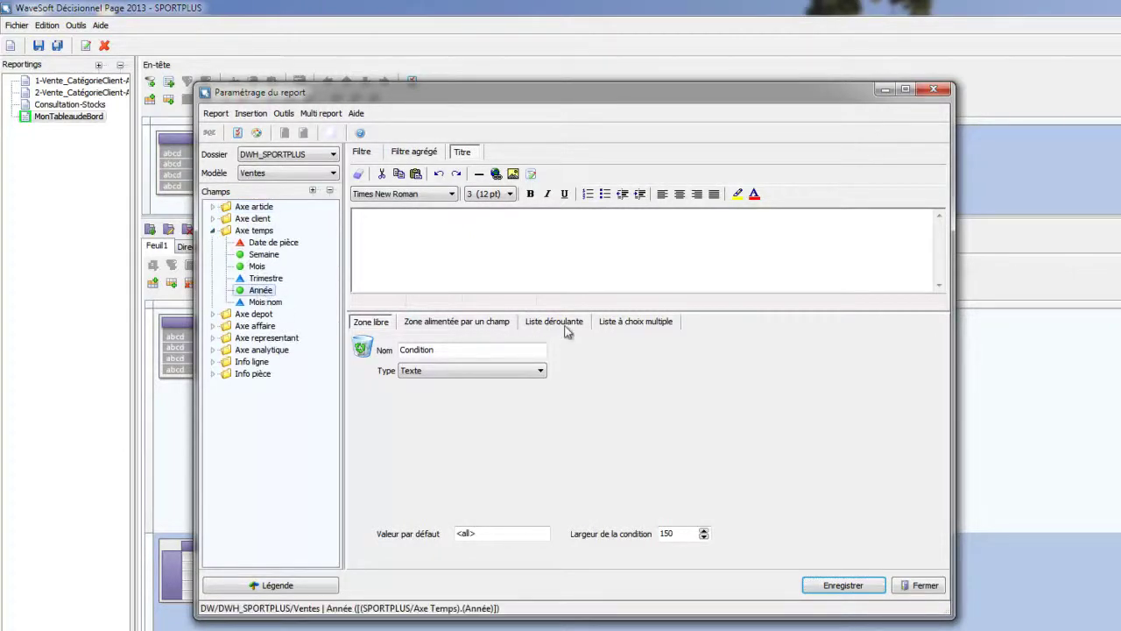
pyautogui.click(560, 322)
pyautogui.doubleClick(268, 293)
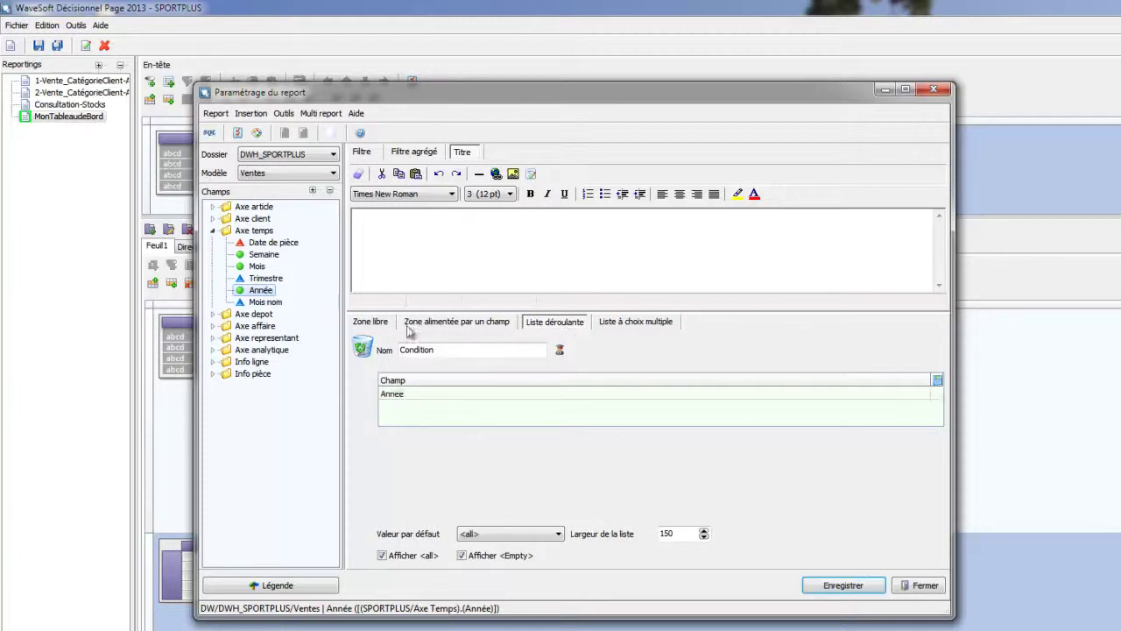
# - Name the second condition "Année" and use the same text as its title
pyautogui.doubleClick(445, 350)
pyautogui.write('Année')
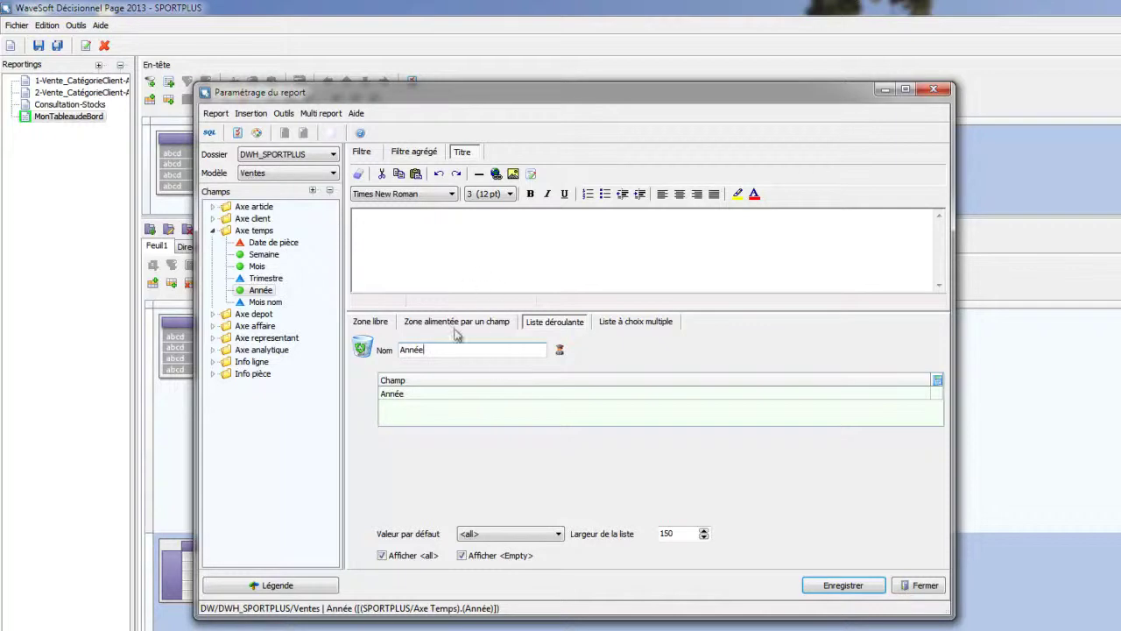
pyautogui.doubleClick(410, 351)
pyautogui.click(430, 255)
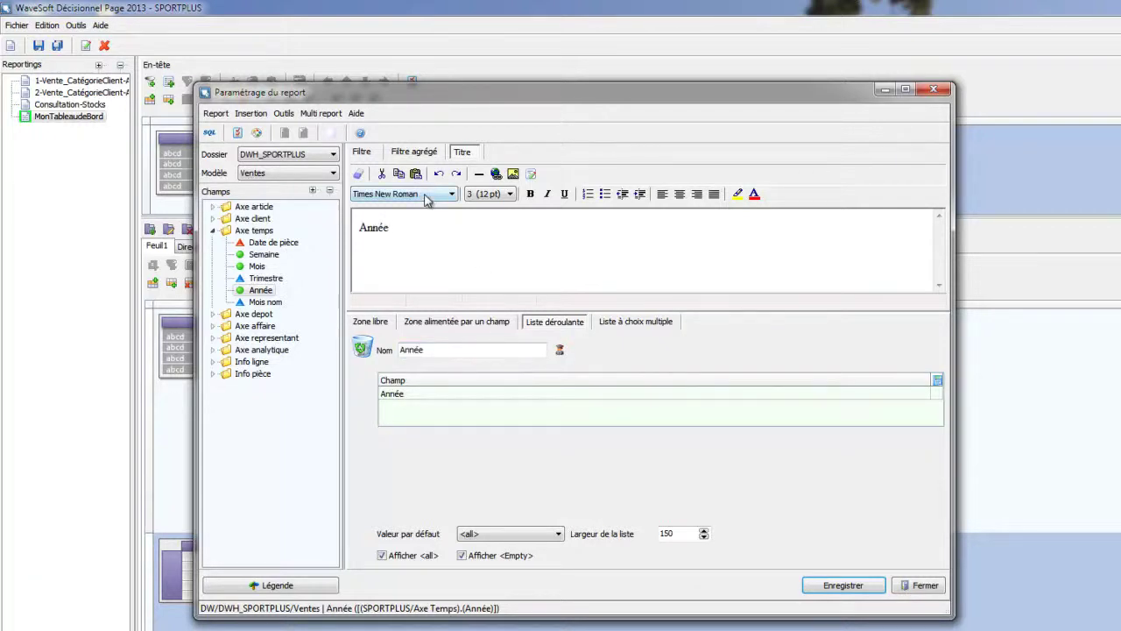
# - Format the "Année" title in Calibri, size 4 (14 pt), and colour it red
pyautogui.doubleClick(375, 225)
pyautogui.click(385, 194)
pyautogui.press('c')
pyautogui.click(385, 206)
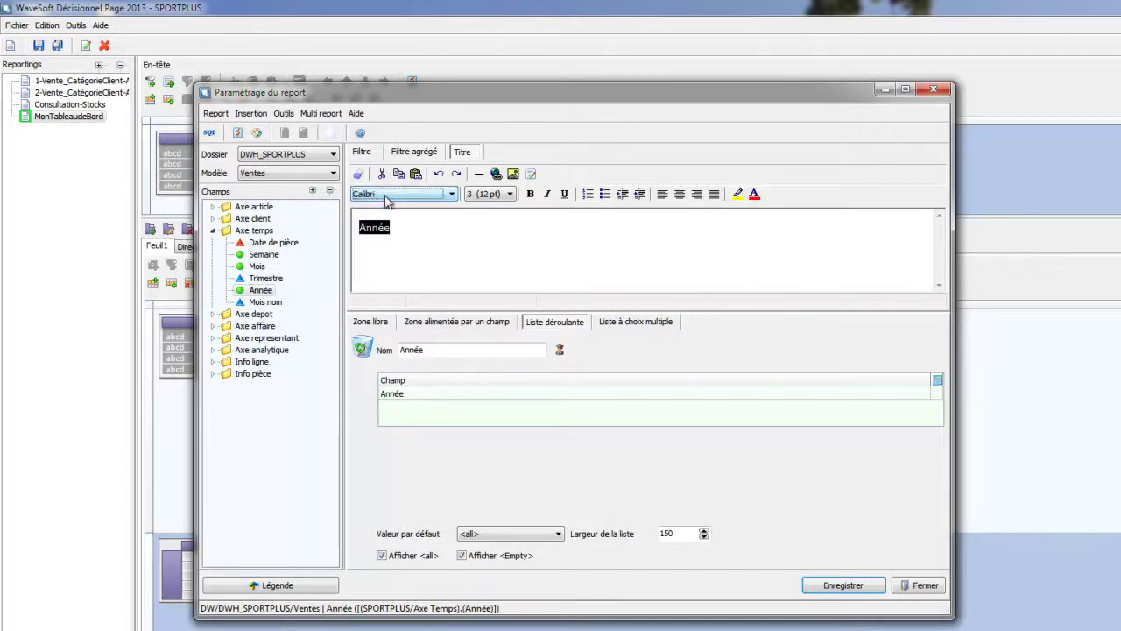
pyautogui.click(507, 195)
pyautogui.click(487, 236)
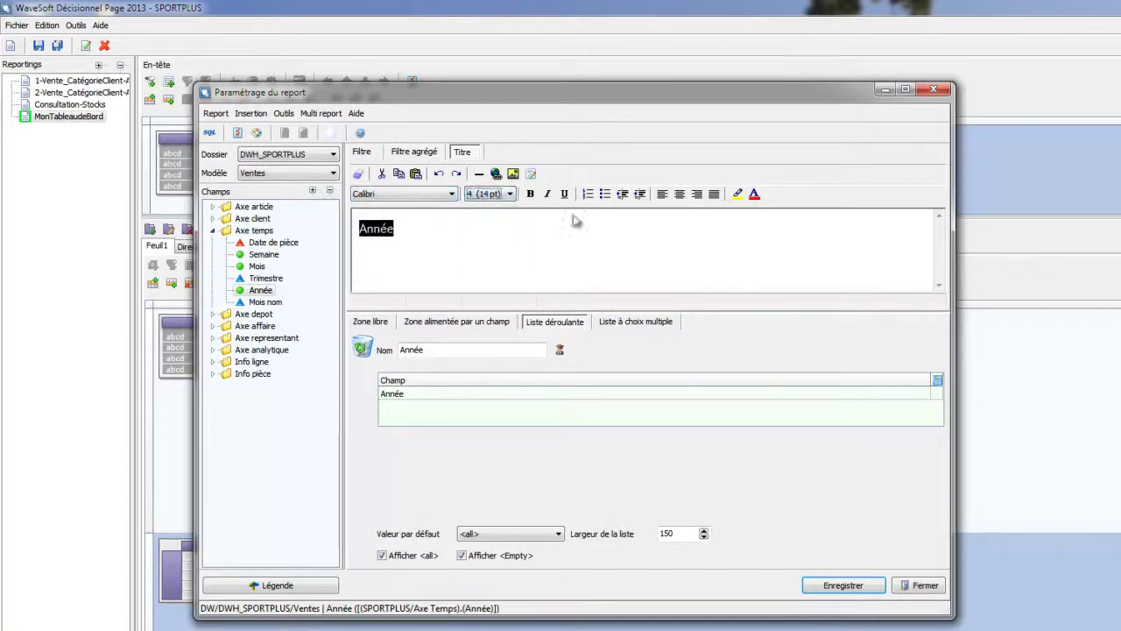
pyautogui.click(755, 195)
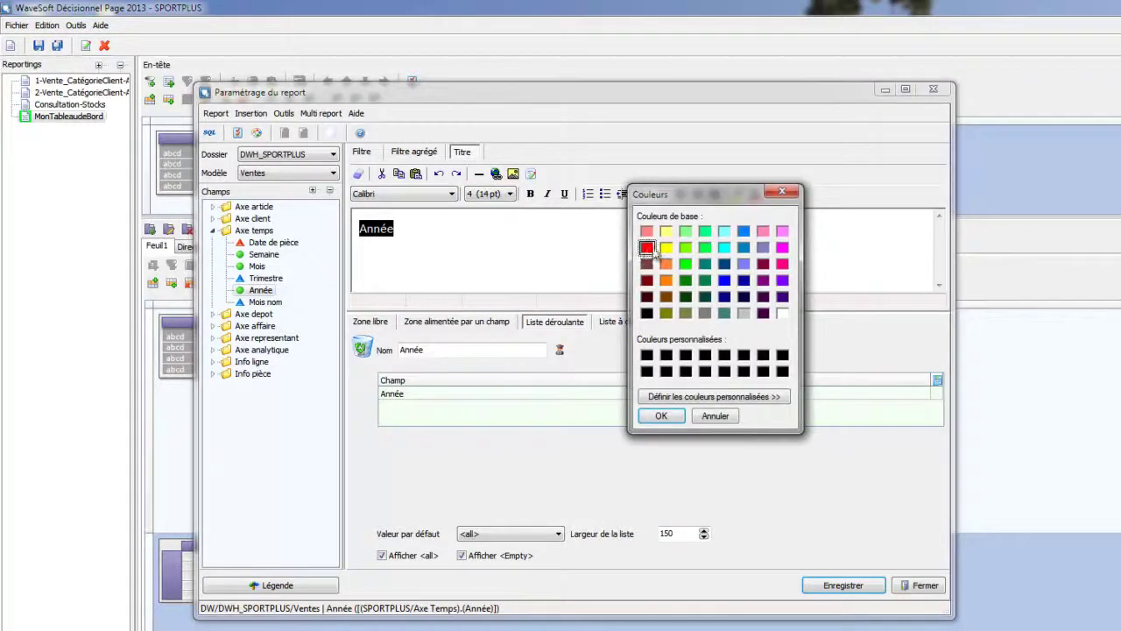
pyautogui.click(661, 417)
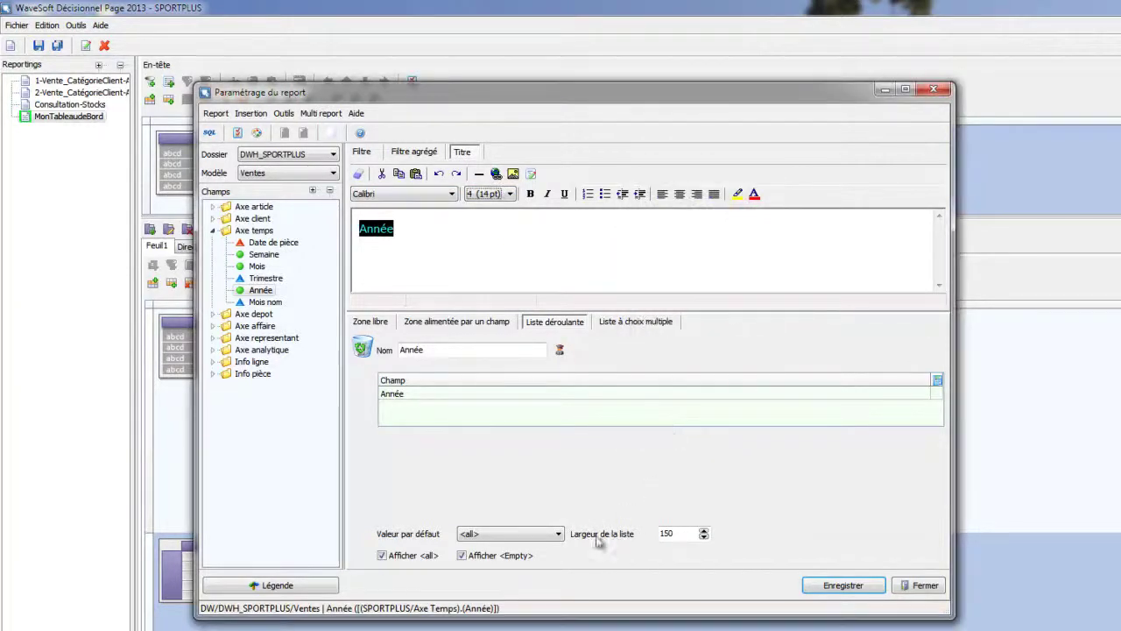
# - Keep <all> as the Année condition's default value and save the condition
pyautogui.click(559, 533)
pyautogui.click(559, 534)
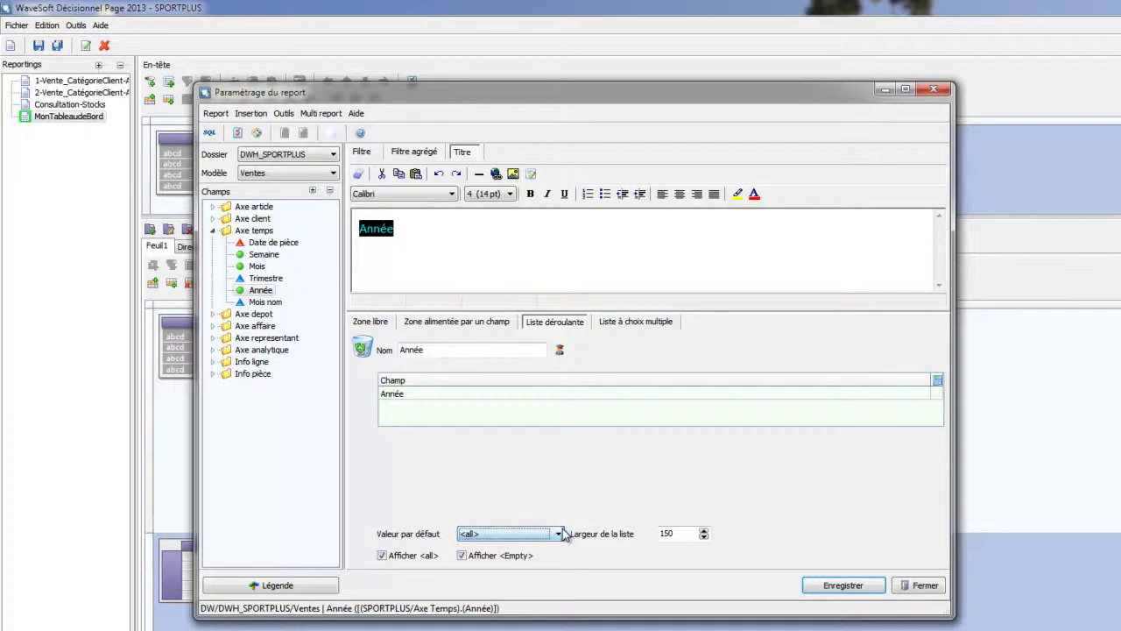
pyautogui.click(839, 586)
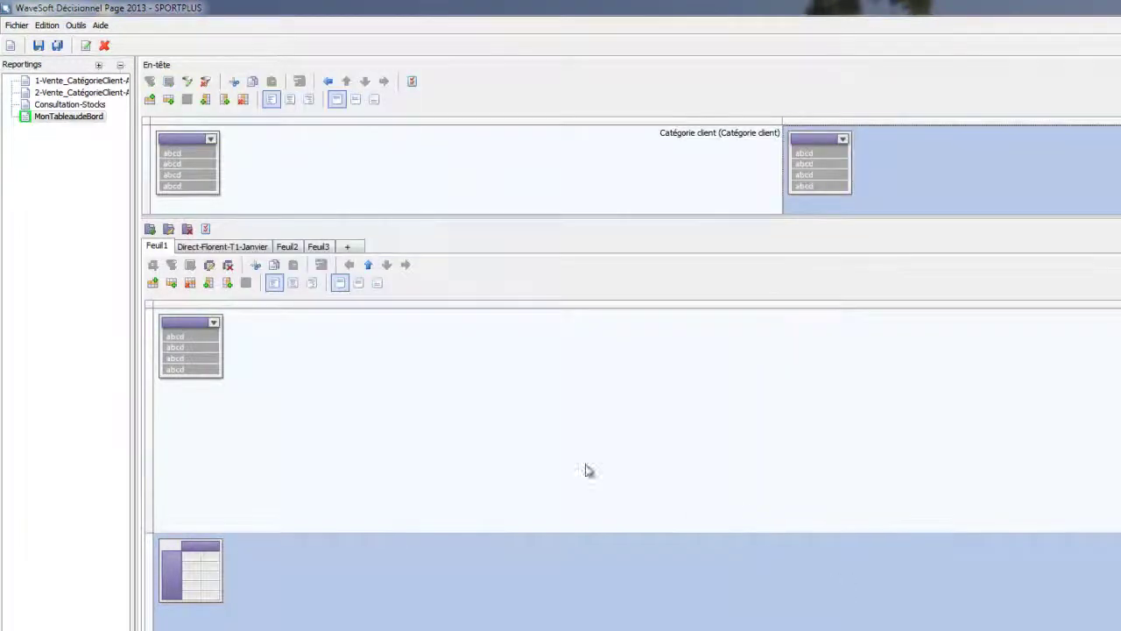
# - Delete the first row of Feuil1 together with its associated condition and centre the remaining table horizontally
pyautogui.click(487, 429)
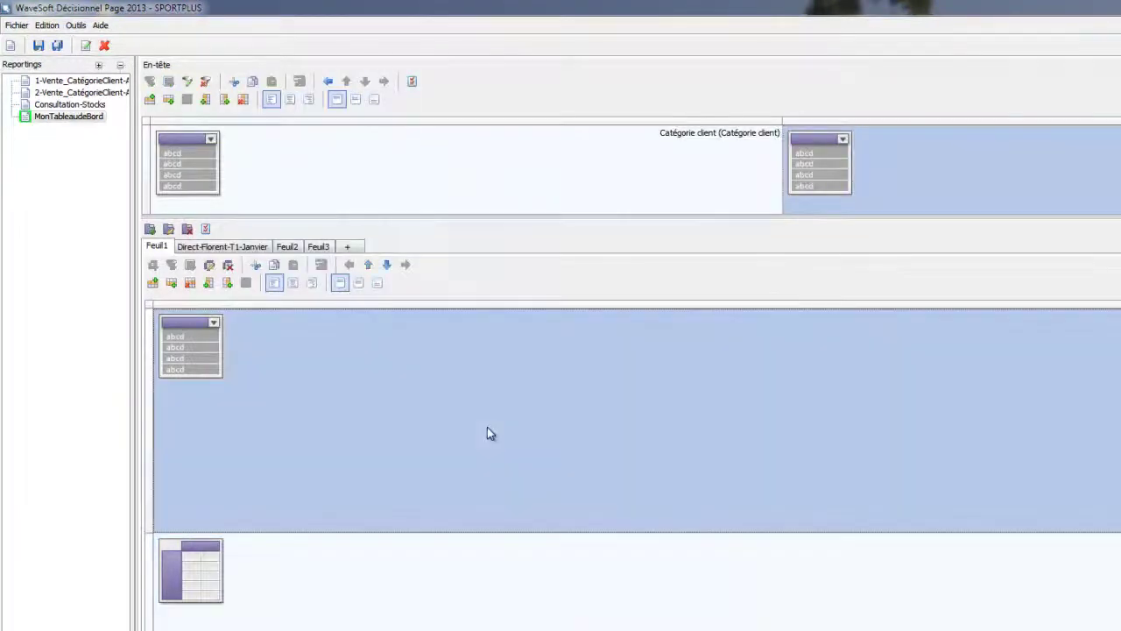
pyautogui.click(189, 282)
pyautogui.click(689, 429)
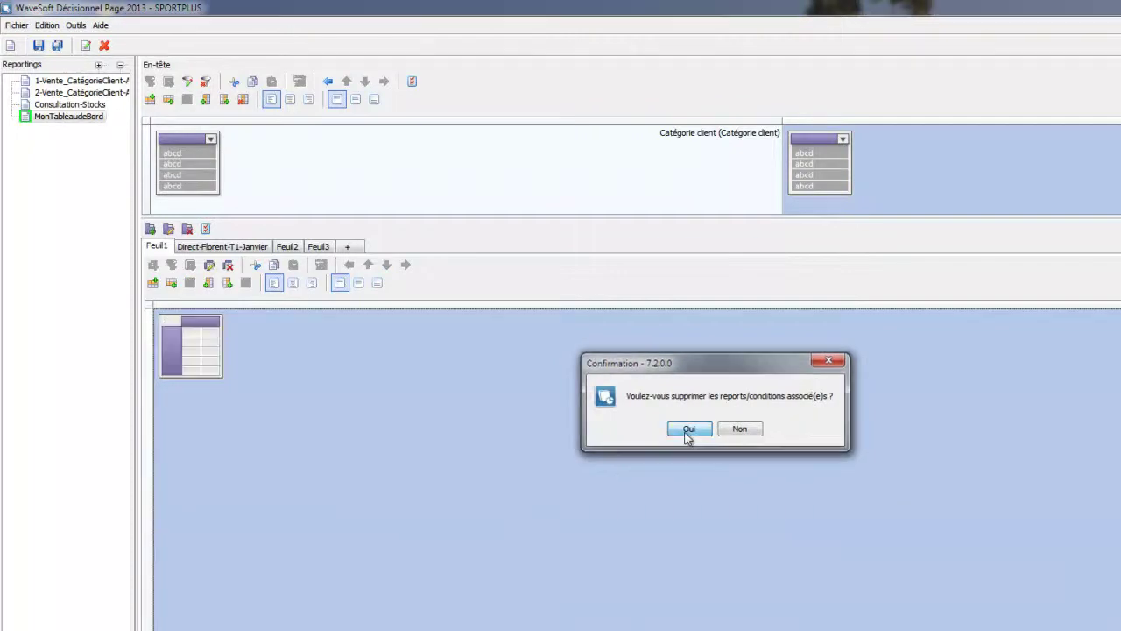
pyautogui.click(293, 283)
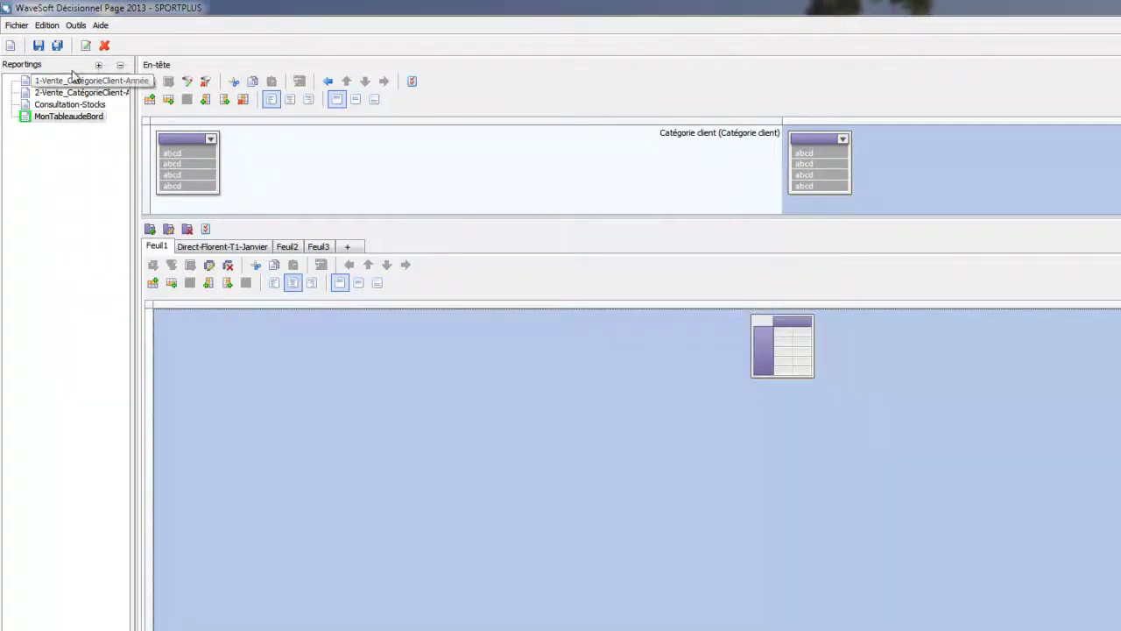
# - Save all reportings, preview MonTableaudeBord in WaveSoft Décisionnel Center and update the whole reporting to check its data
pyautogui.click(57, 46)
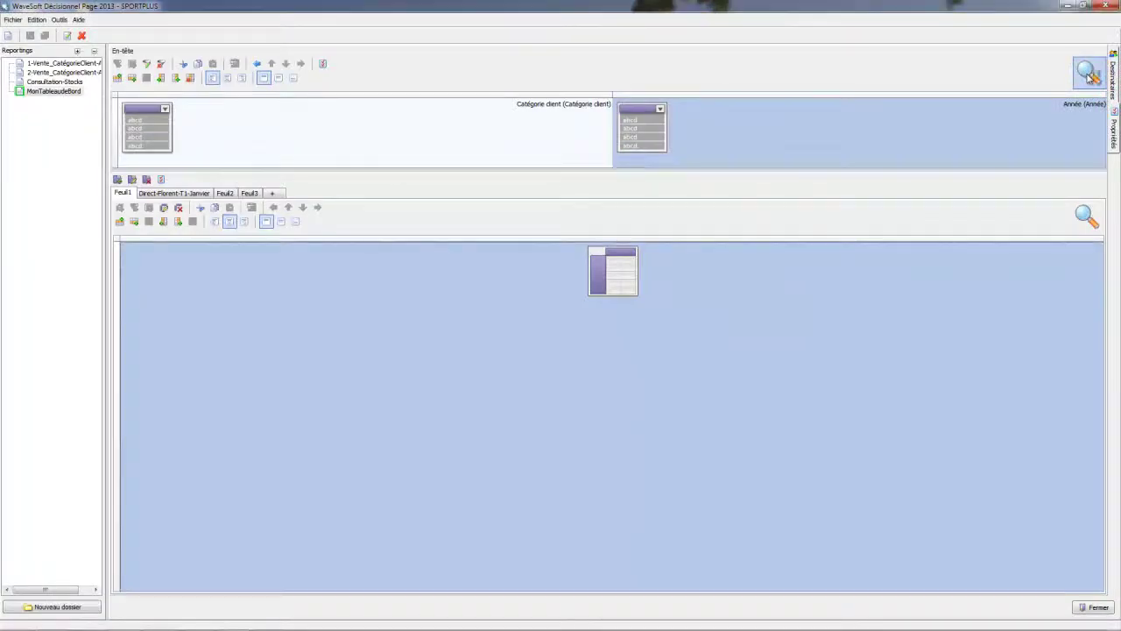
pyautogui.click(1089, 77)
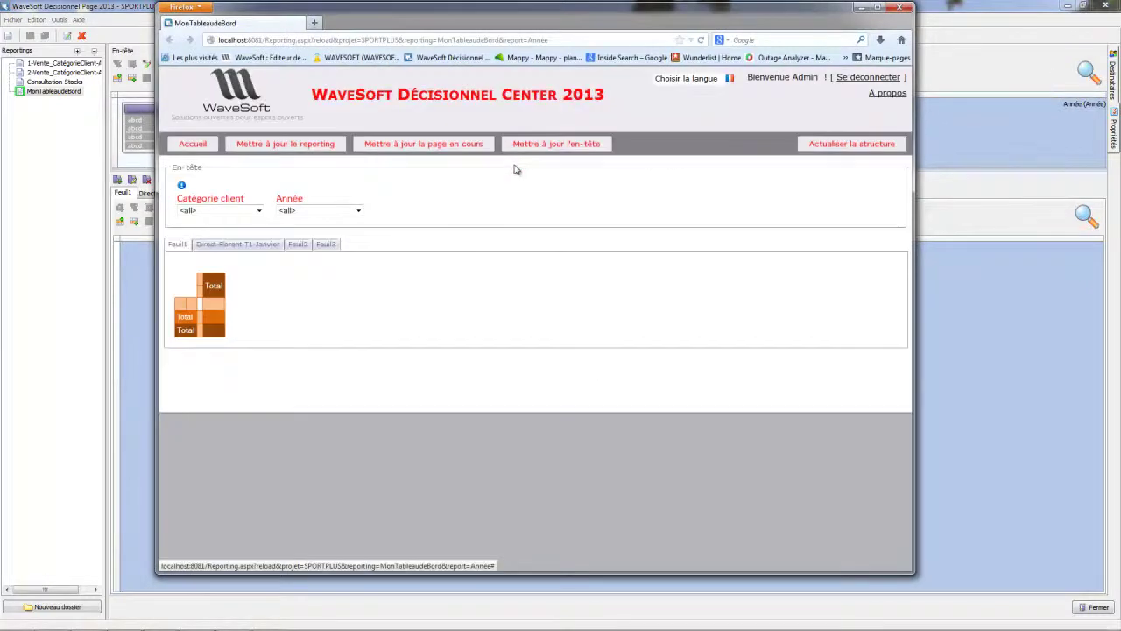
pyautogui.click(293, 143)
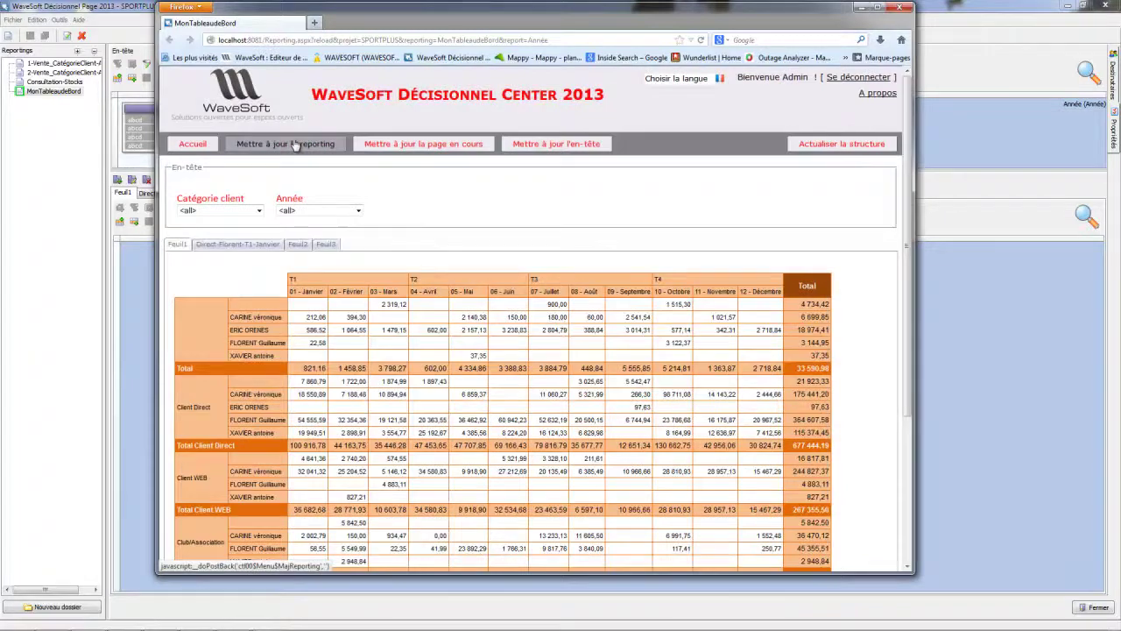
pyautogui.moveTo(910, 272)
pyautogui.mouseDown()
pyautogui.moveTo(914, 419)
pyautogui.moveTo(911, 251)
pyautogui.mouseUp()
pyautogui.hotkey('alt', 'Tab')
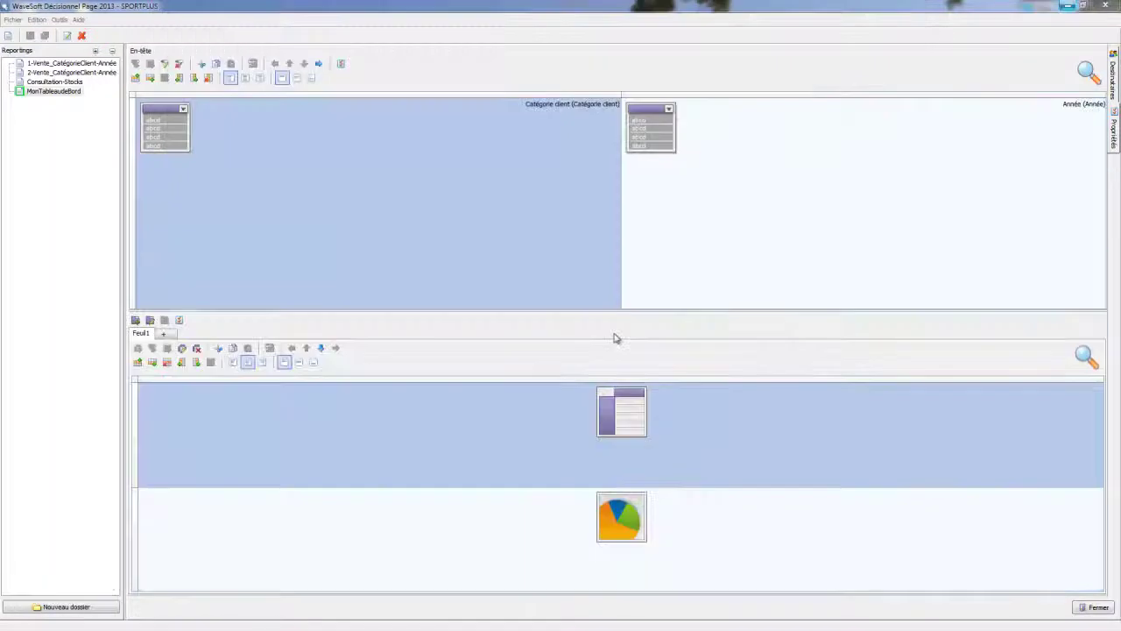
# - Look through the layouts of the 2-Vente_CatégorieClient-Année, Consultation-Stocks and MonTableaudeBord reportings
pyautogui.click(102, 65)
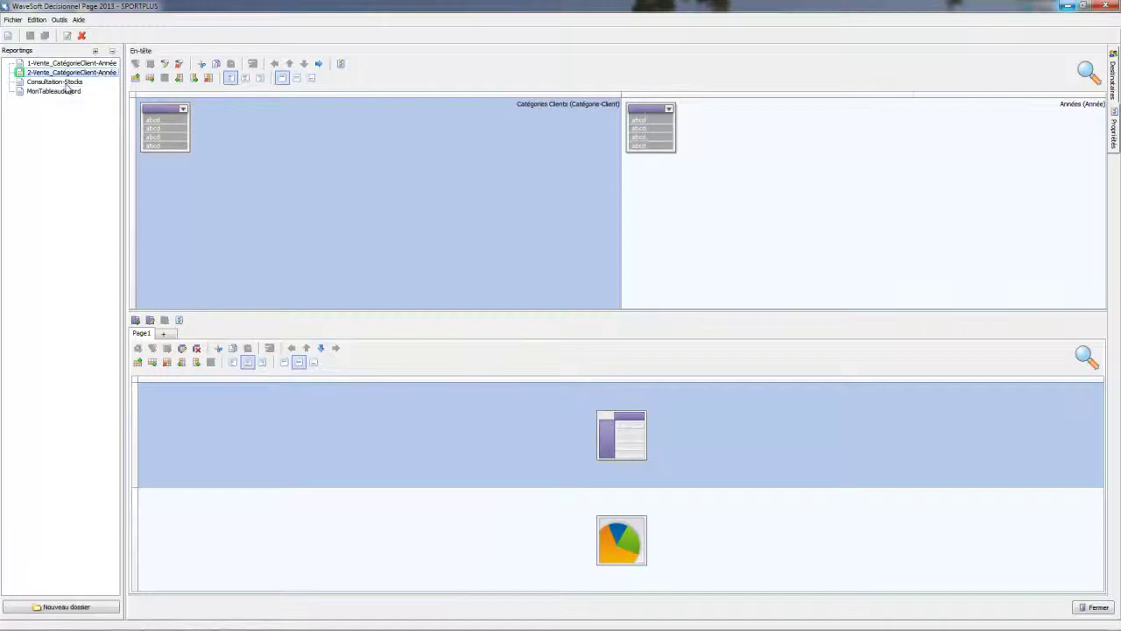
pyautogui.click(66, 82)
pyautogui.click(62, 91)
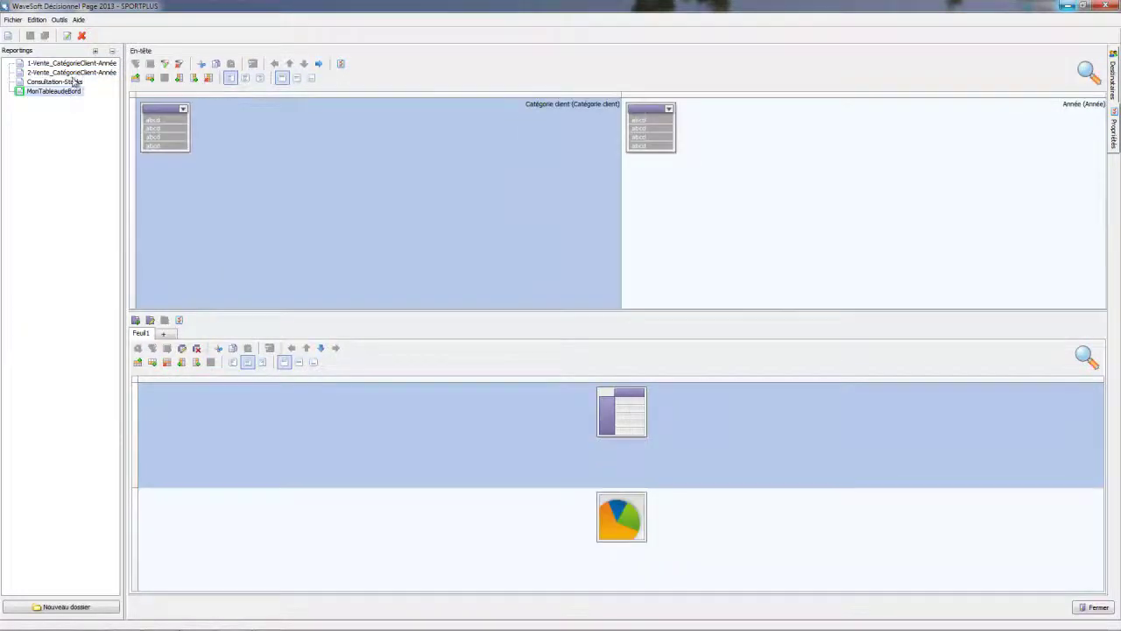
# - Open the pie chart report's settings and review the available options for the Camembert and Graphique types
pyautogui.doubleClick(681, 477)
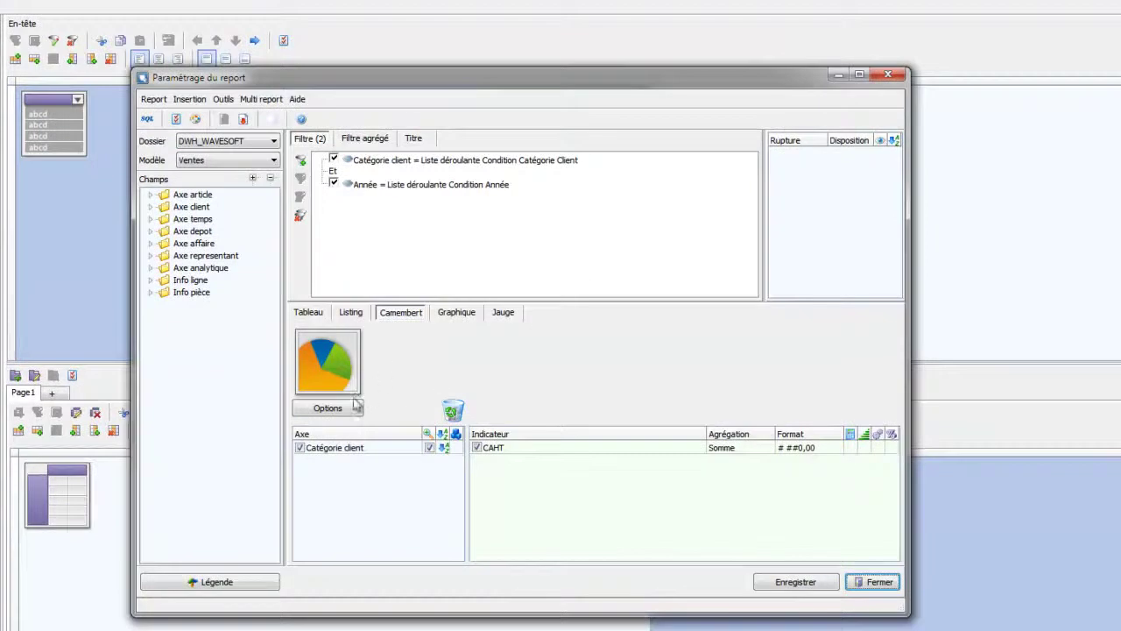
pyautogui.click(355, 405)
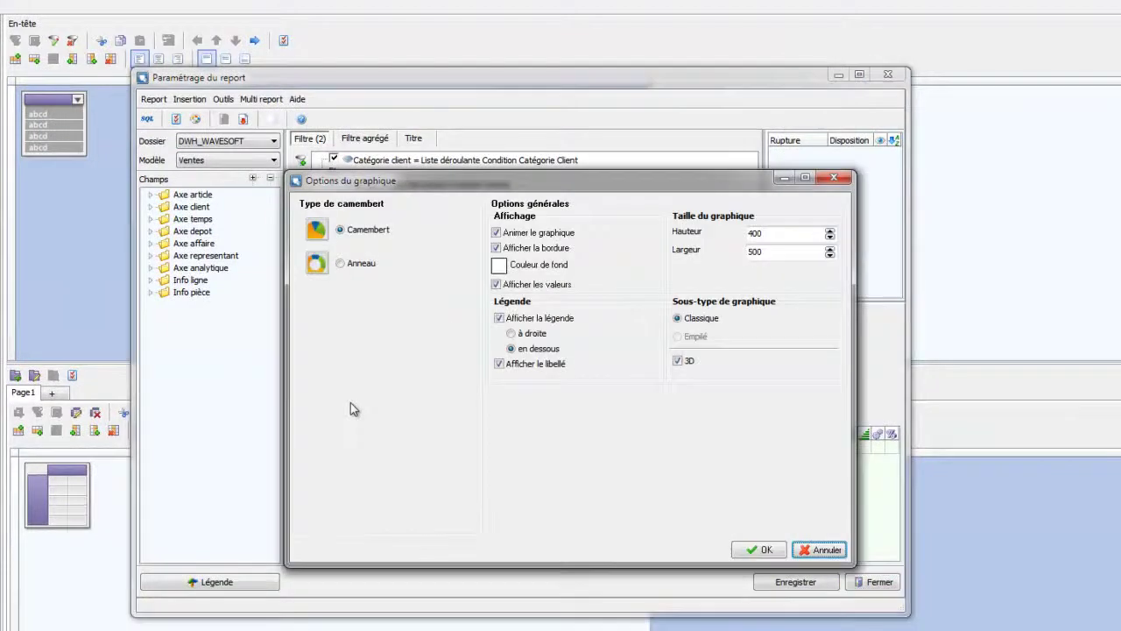
pyautogui.click(828, 550)
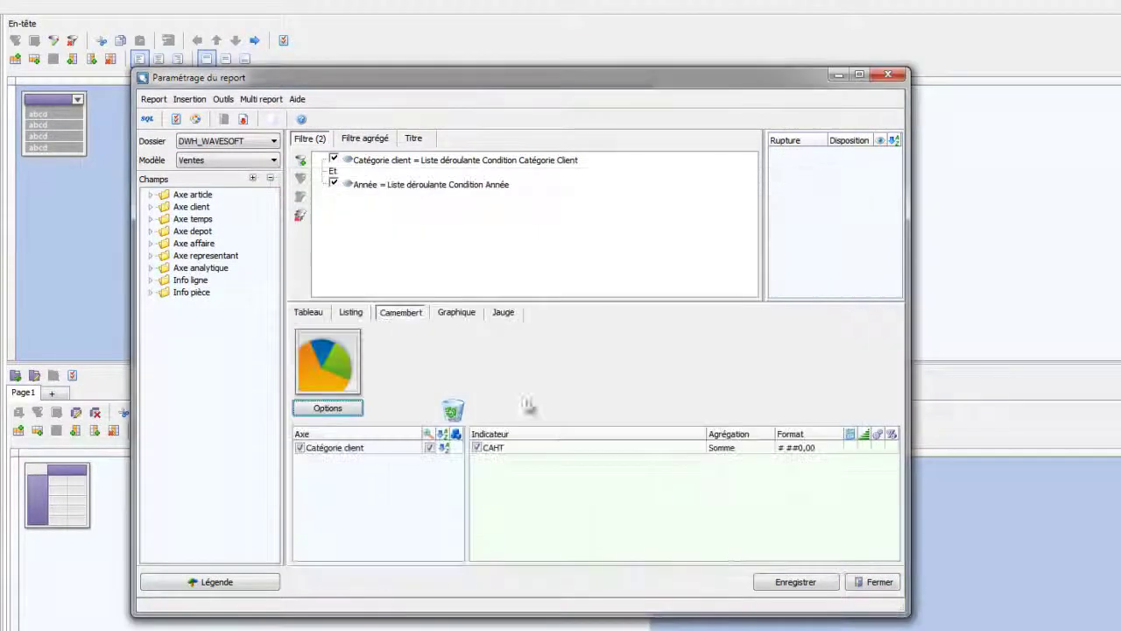
pyautogui.click(452, 314)
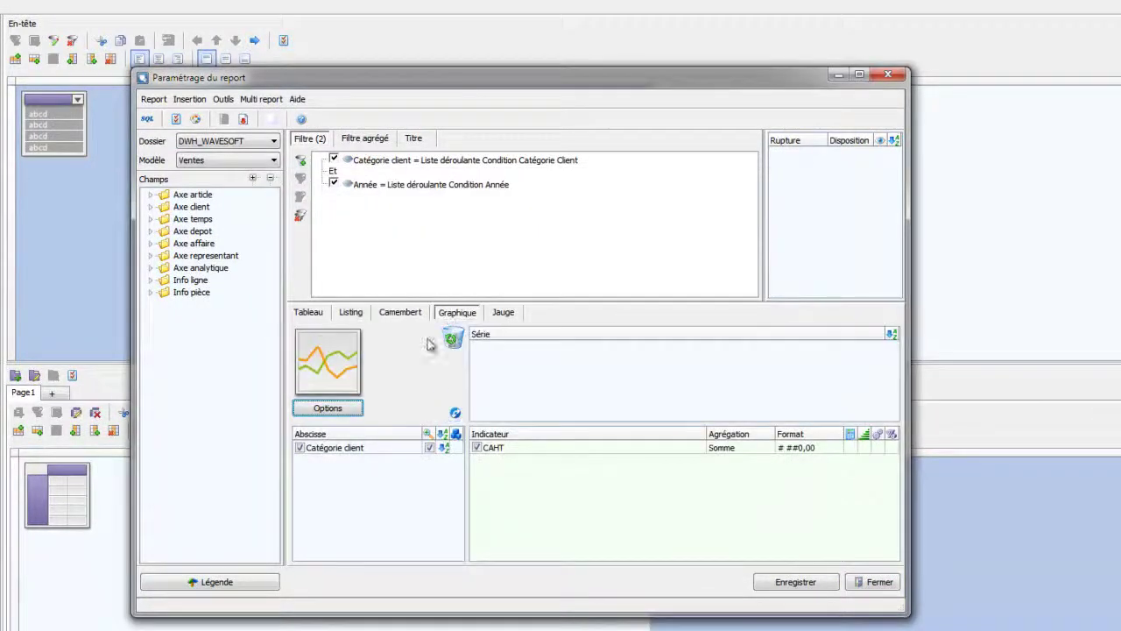
pyautogui.click(351, 405)
pyautogui.click(828, 550)
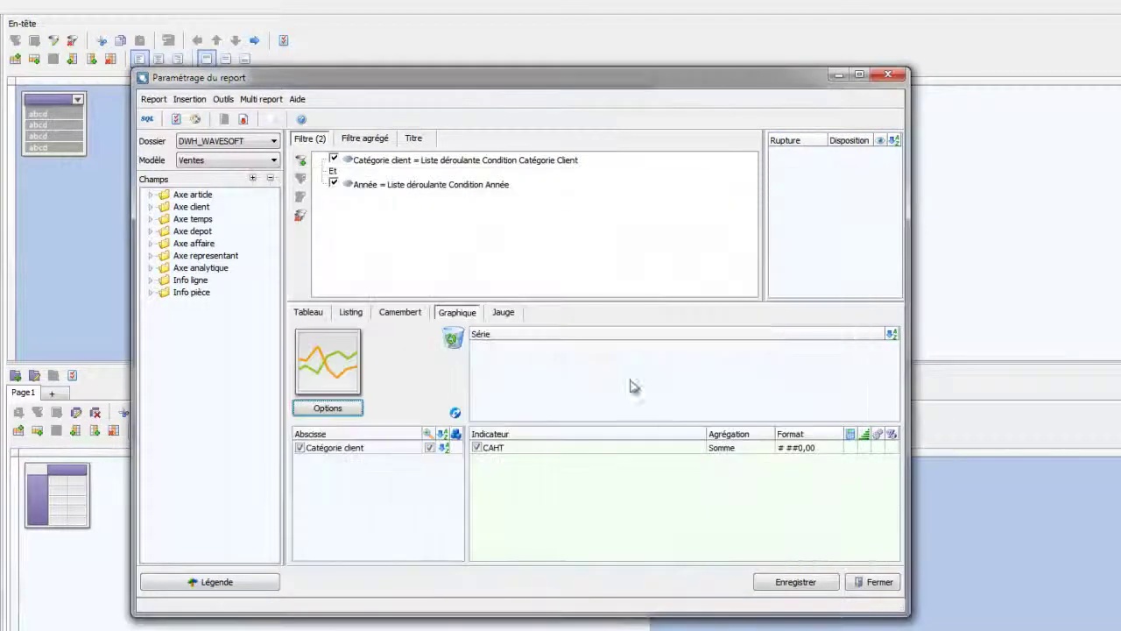
# - Review the options for the Jauge type, leaving them unmodified, and close the report settings
pyautogui.click(505, 313)
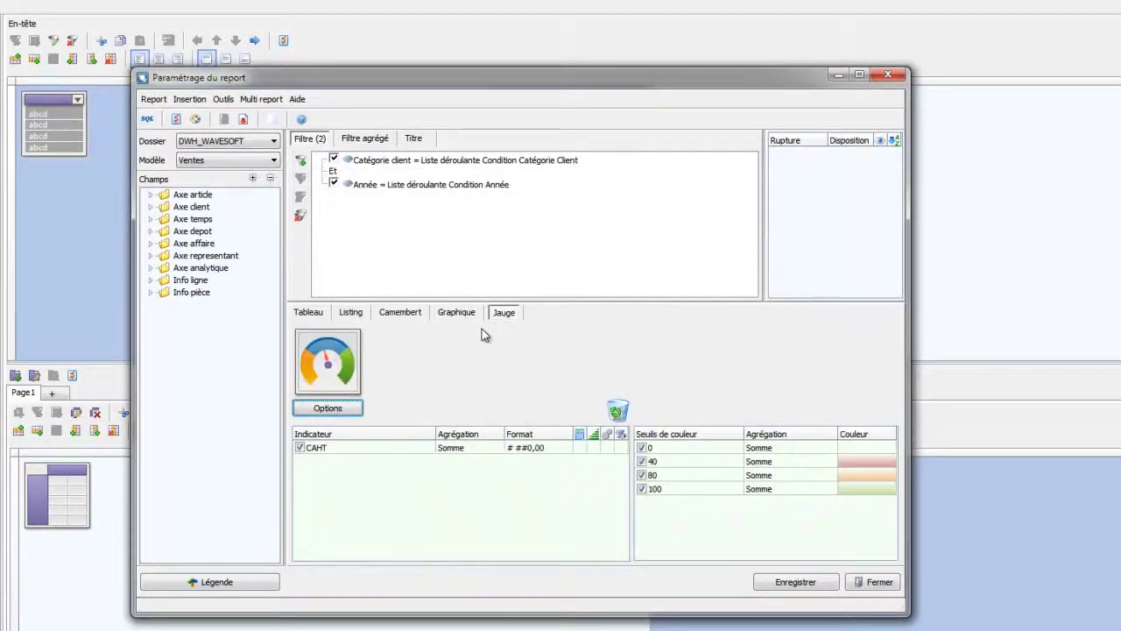
pyautogui.click(342, 408)
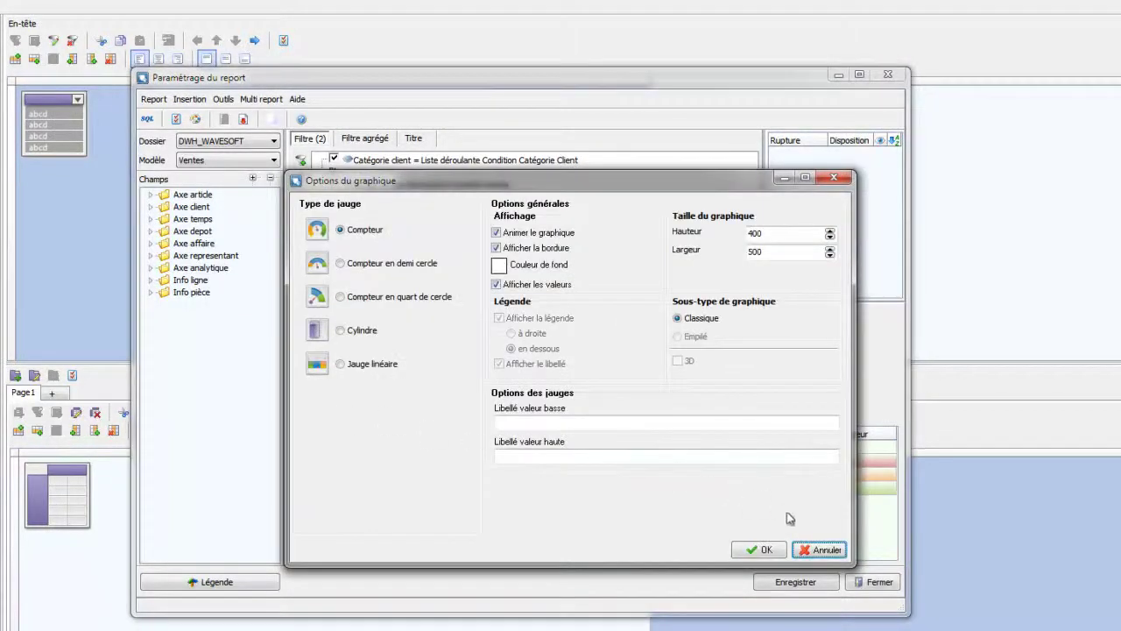
pyautogui.click(824, 550)
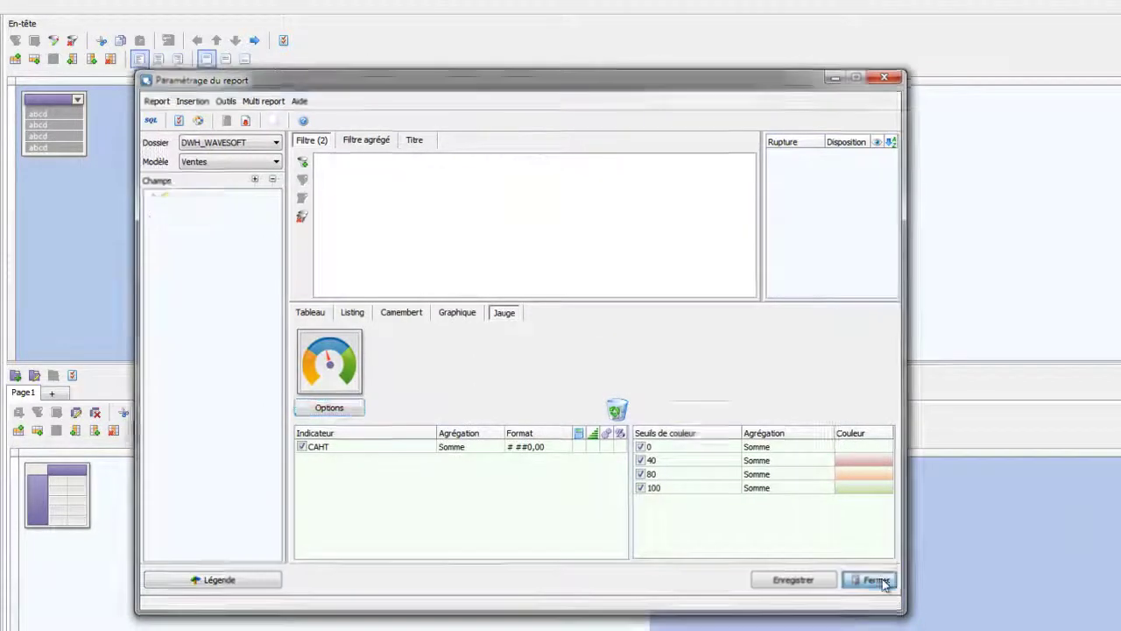
pyautogui.click(881, 582)
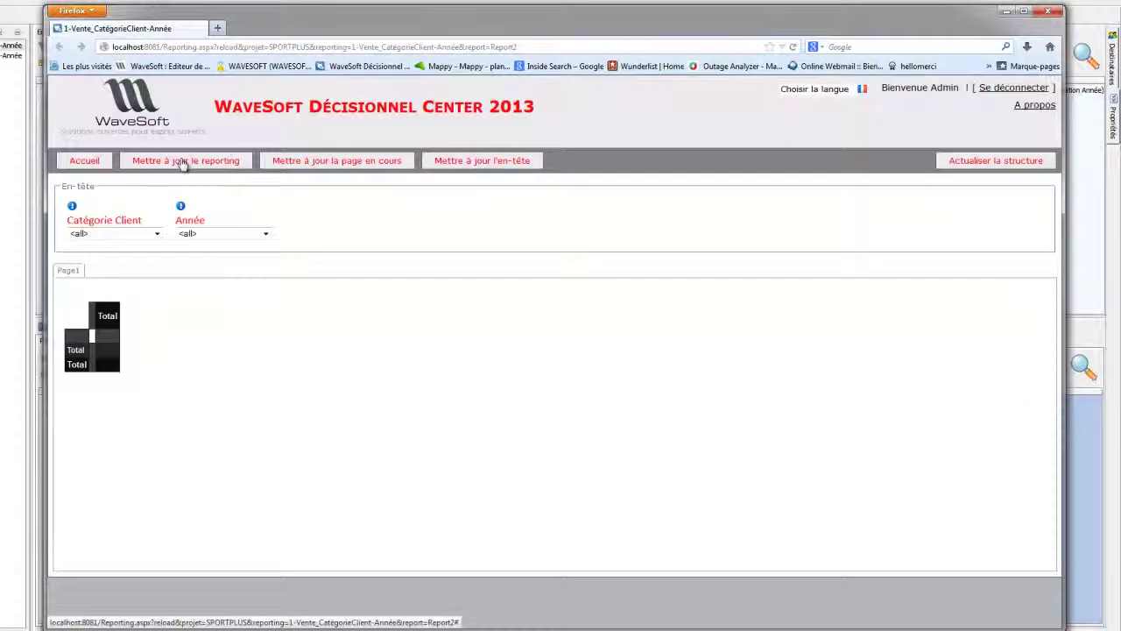
# - Update the previewed 1-Vente_CatégorieClient-Année reporting, pull out the Client WEB slice of the pie chart and close the preview
pyautogui.click(182, 163)
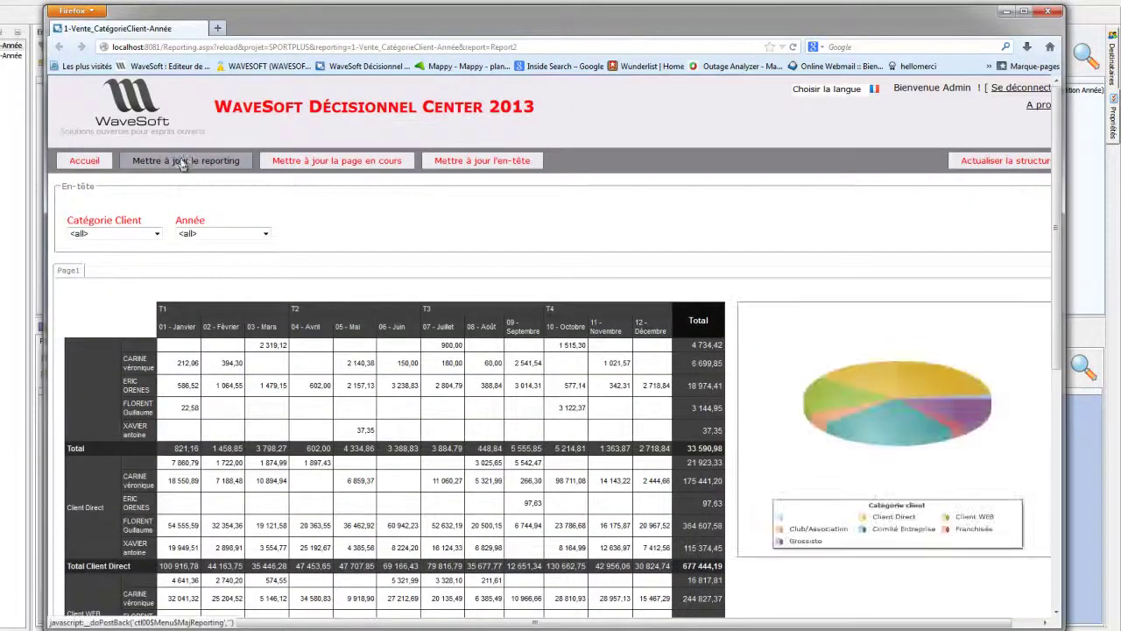
pyautogui.click(988, 522)
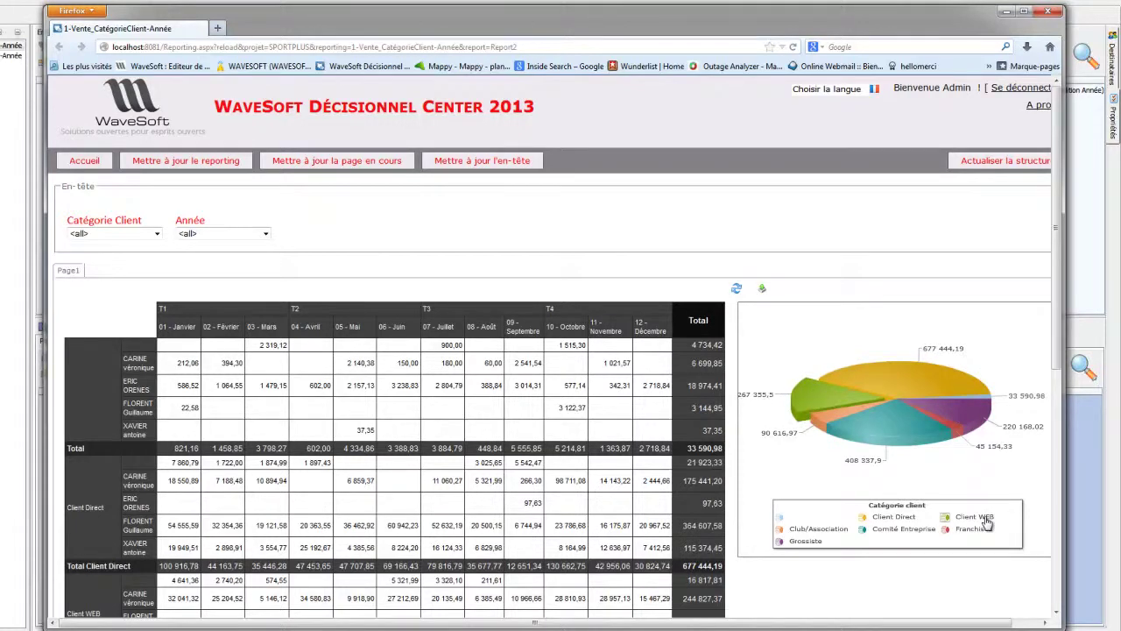
pyautogui.hotkey('alt', 'F4')
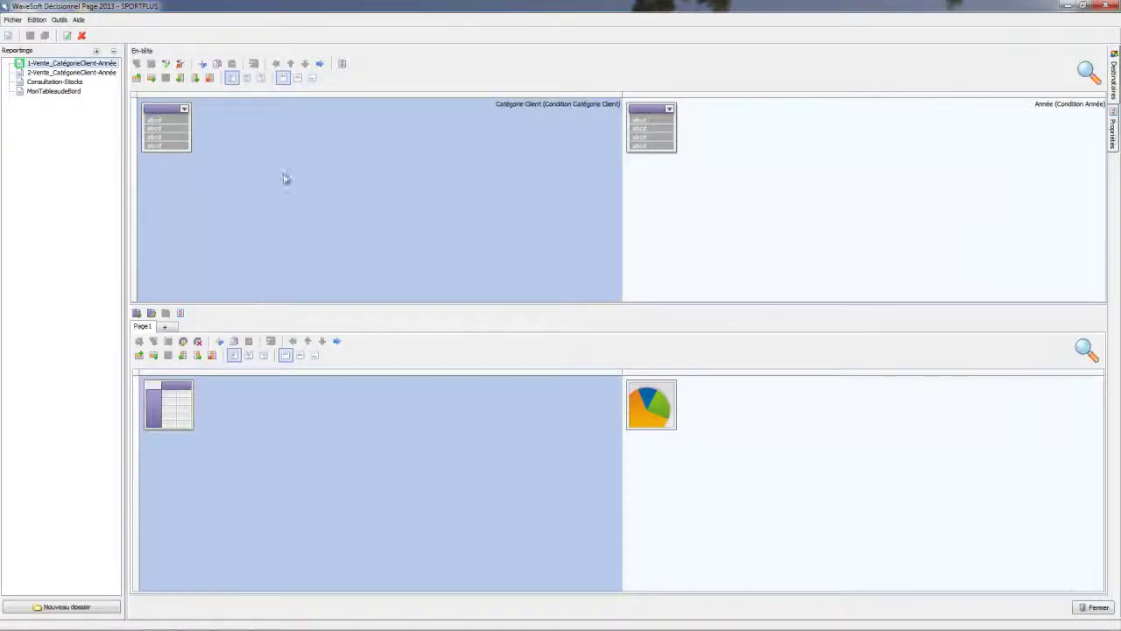
# - Open the Consultation-Stocks reporting and review its recipients and publication properties
pyautogui.click(72, 81)
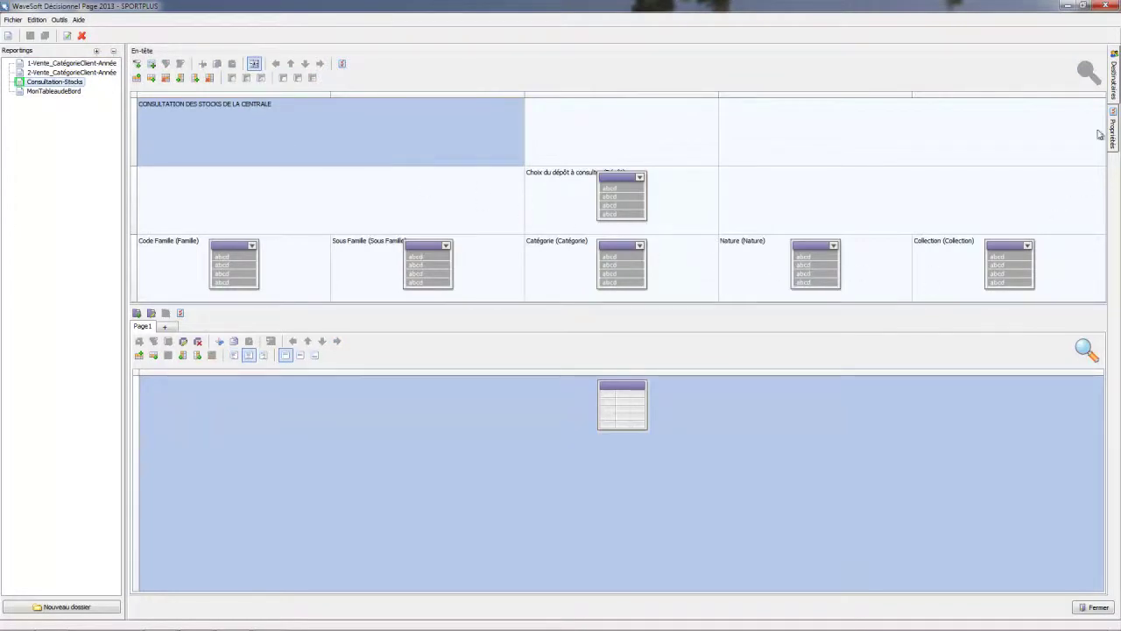
pyautogui.click(1114, 80)
pyautogui.click(961, 56)
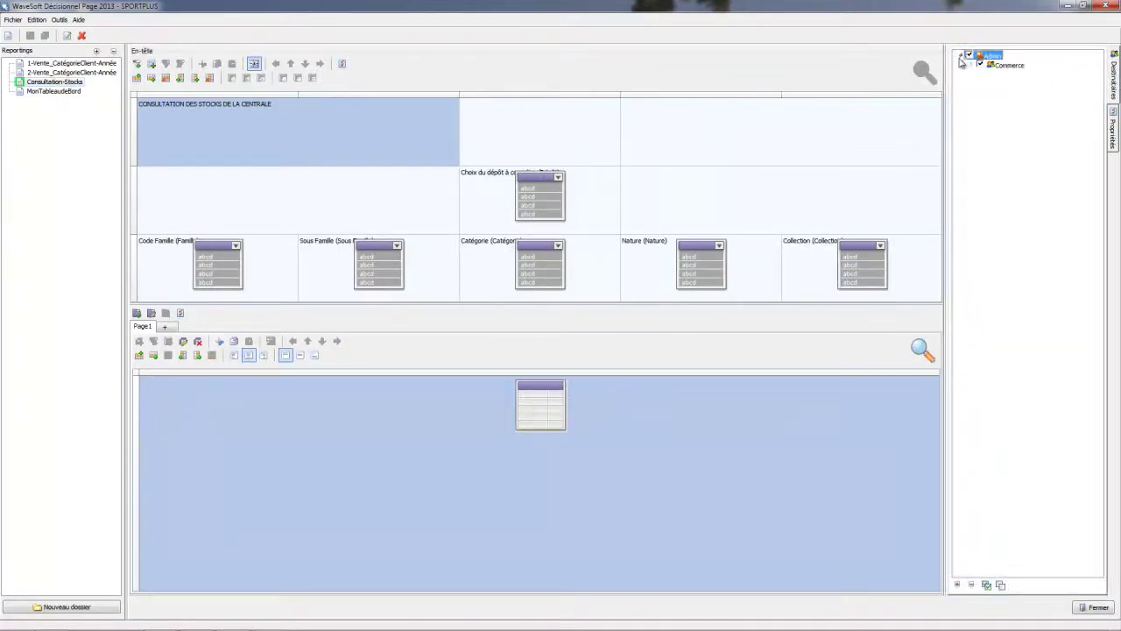
pyautogui.click(972, 66)
pyautogui.click(1115, 131)
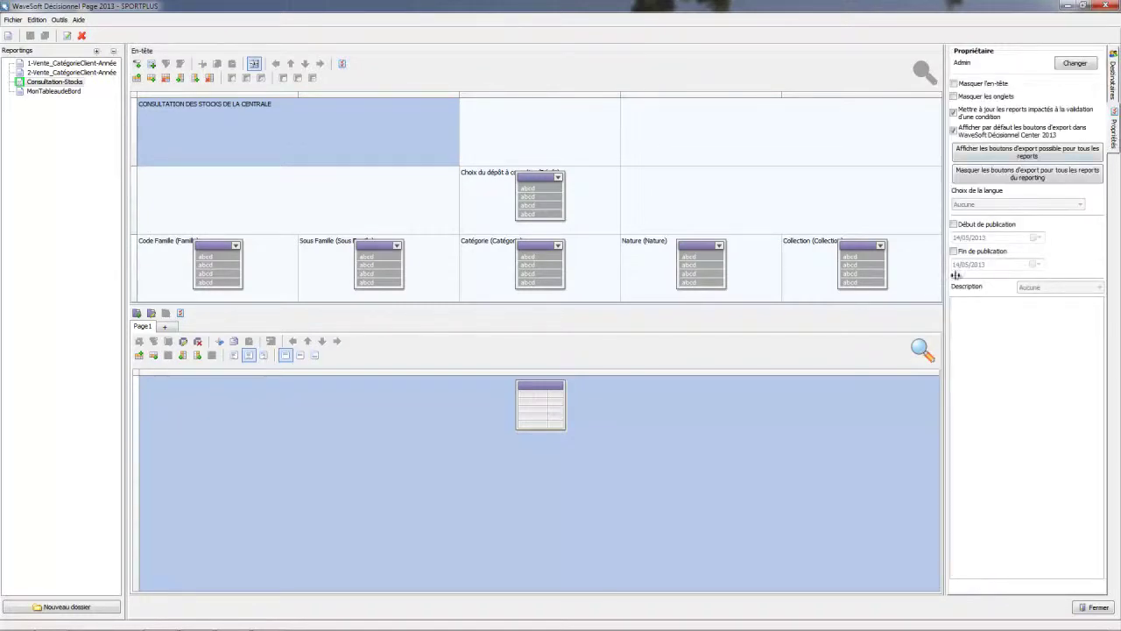
# - Preview the Consultation-Stocks page in WaveSoft Décisionnel Center and update its header conditions
pyautogui.click(918, 348)
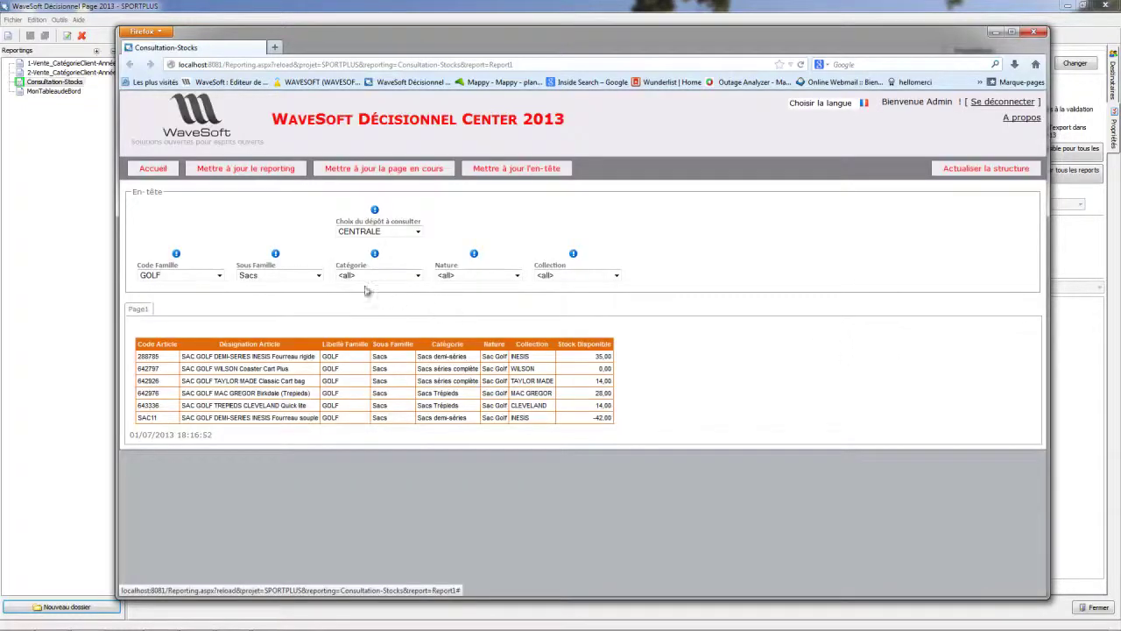
pyautogui.click(318, 276)
pyautogui.click(317, 279)
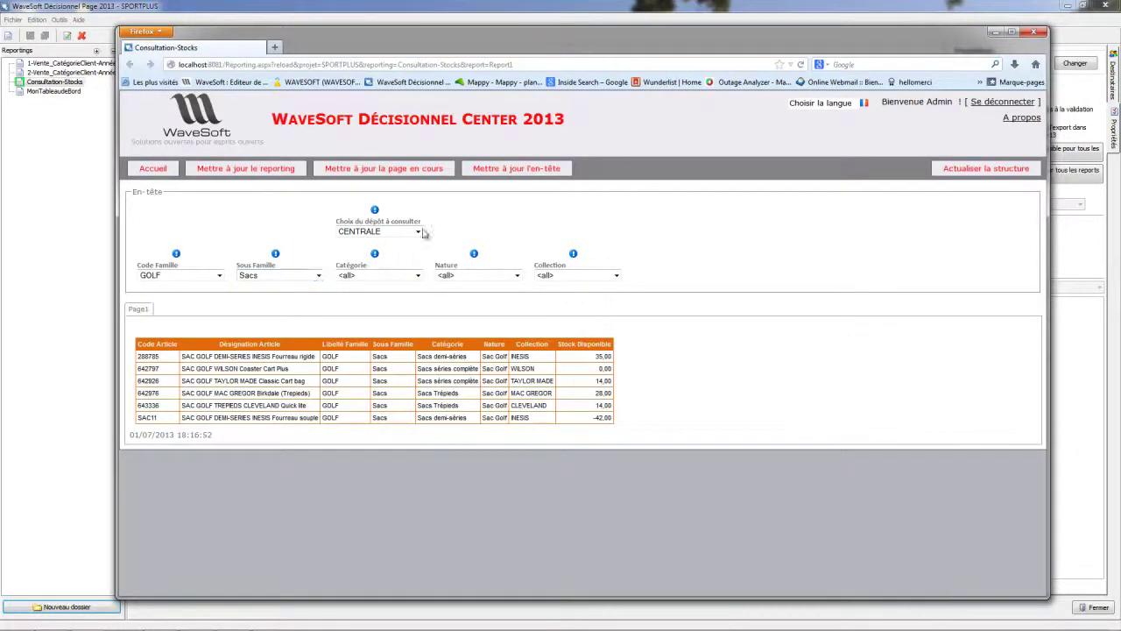
pyautogui.click(543, 173)
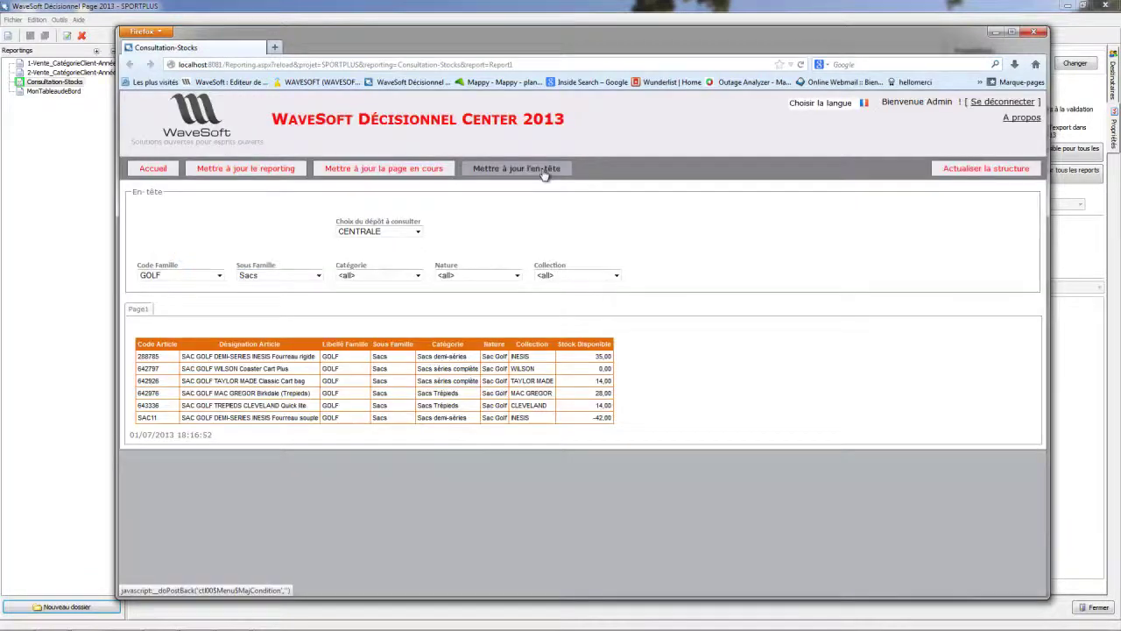
# - Filter the stock list by the Balles sub-family, and after that by Putter
pyautogui.click(319, 276)
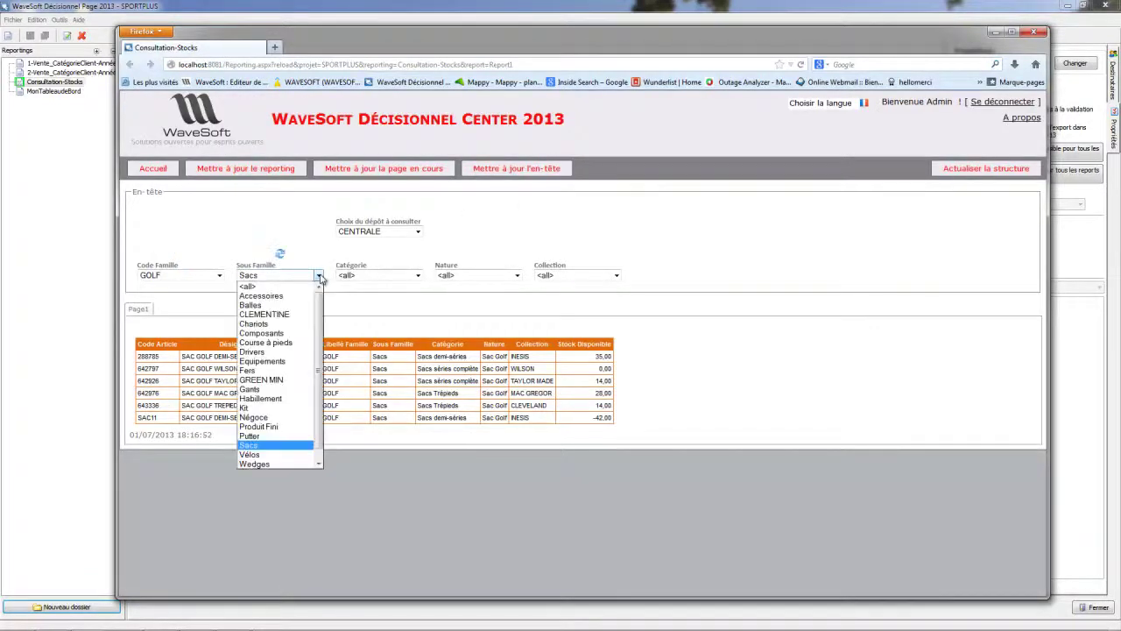
pyautogui.click(284, 305)
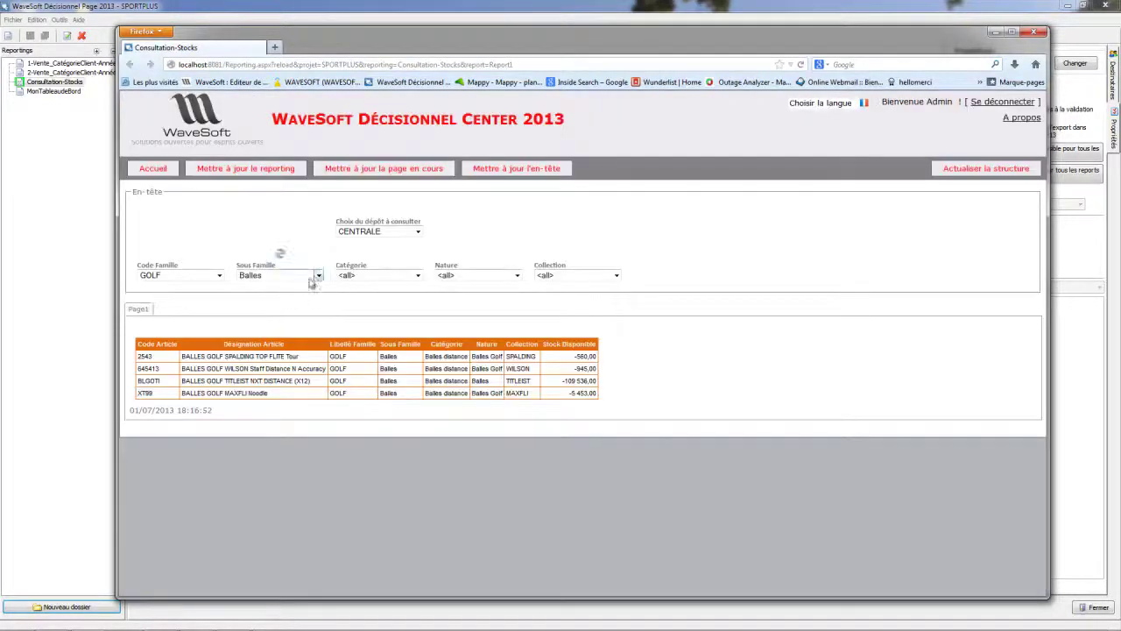
pyautogui.click(317, 276)
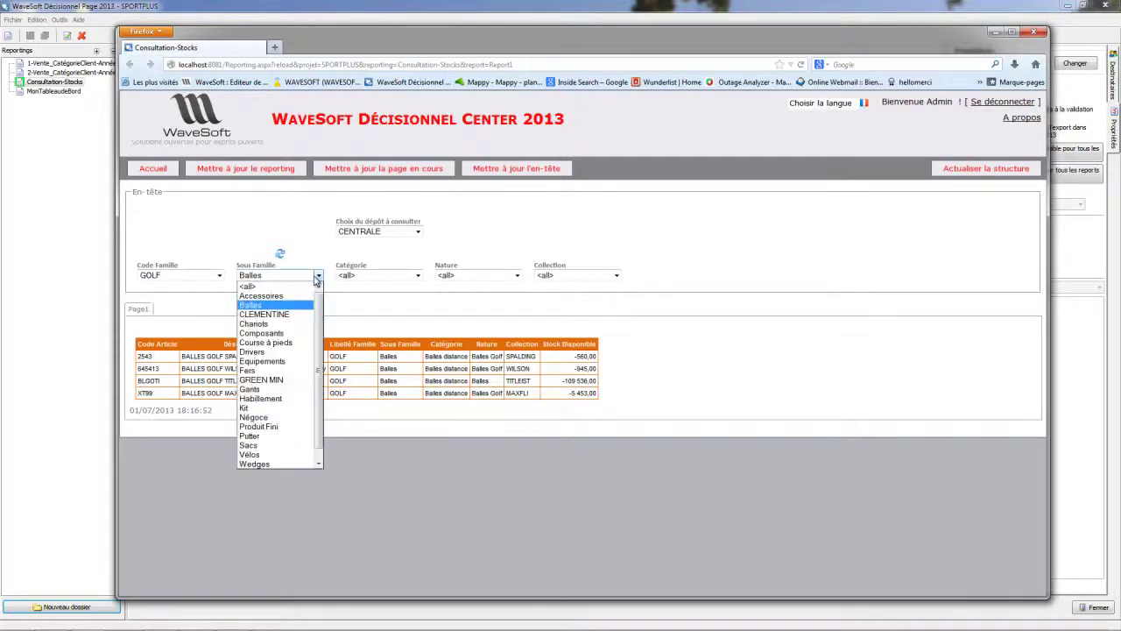
pyautogui.click(279, 437)
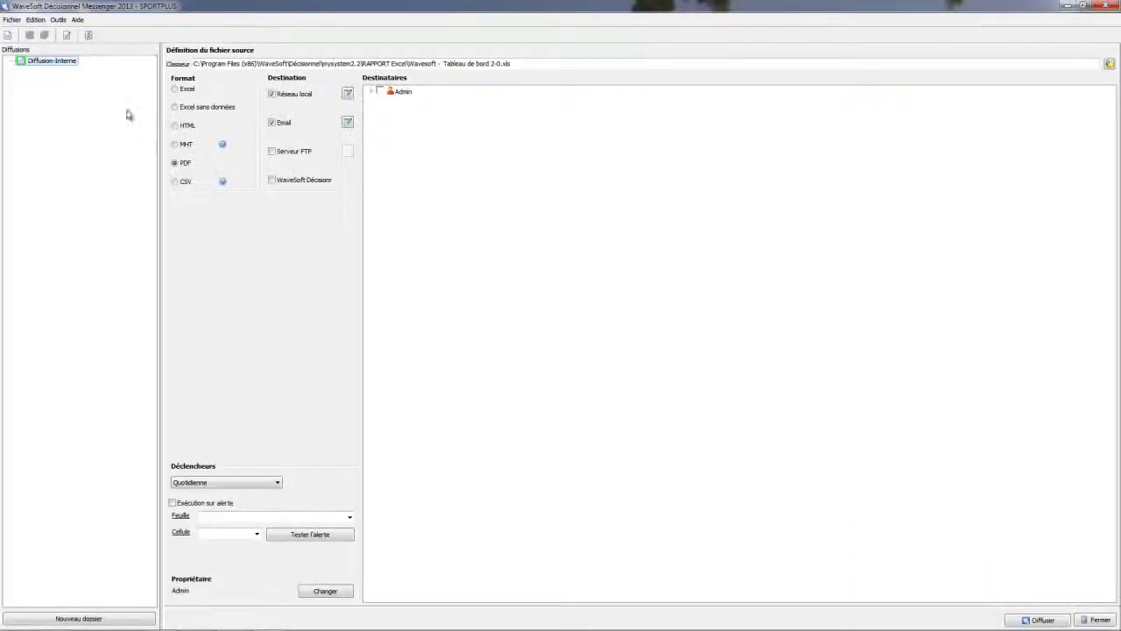
# - In WaveSoft Décisionnel Messenger, set the source workbook of Diffusion-Interne to MonTableaudeBord.xlsx from the desktop, listing all file types
pyautogui.moveTo(508, 63); pyautogui.dragTo(388, 63)
pyautogui.click(1110, 64)
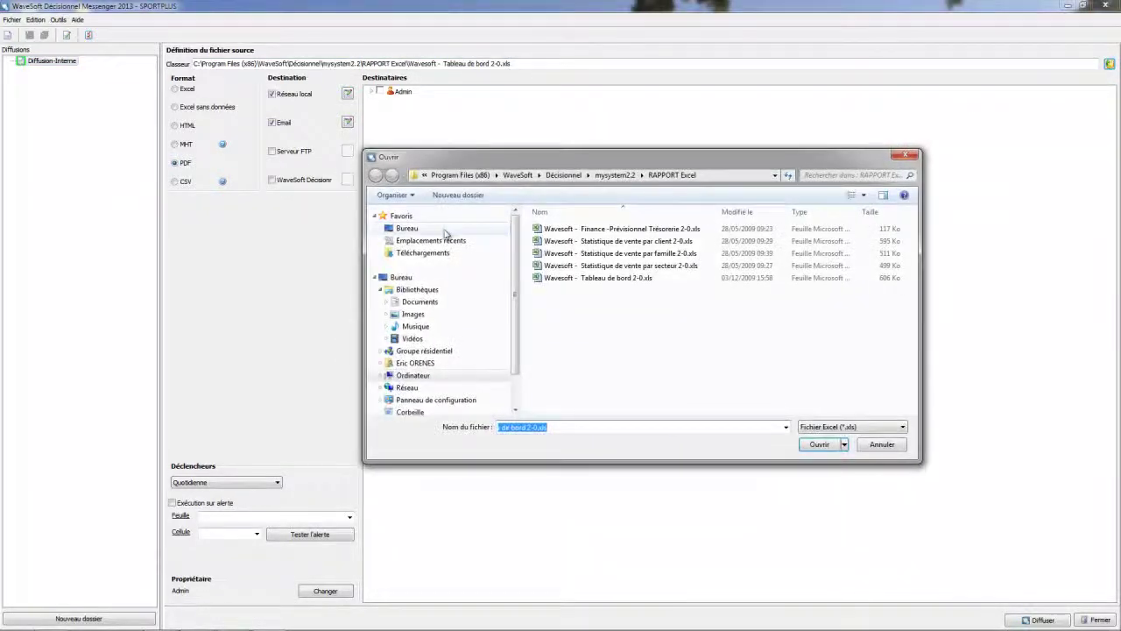
pyautogui.click(433, 229)
pyautogui.click(845, 427)
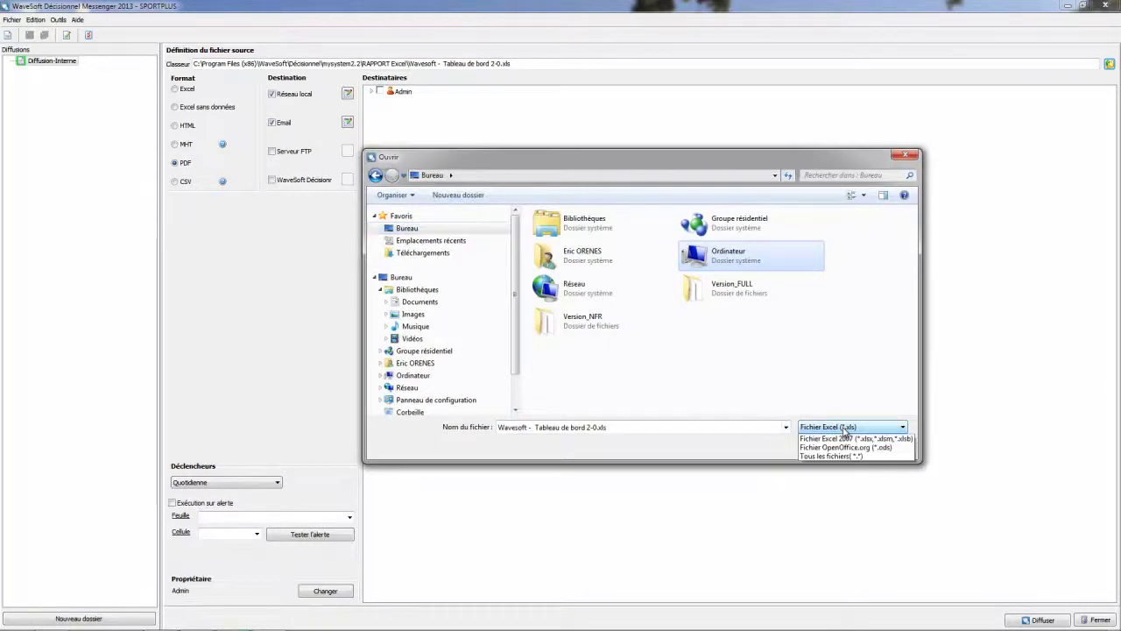
pyautogui.click(844, 473)
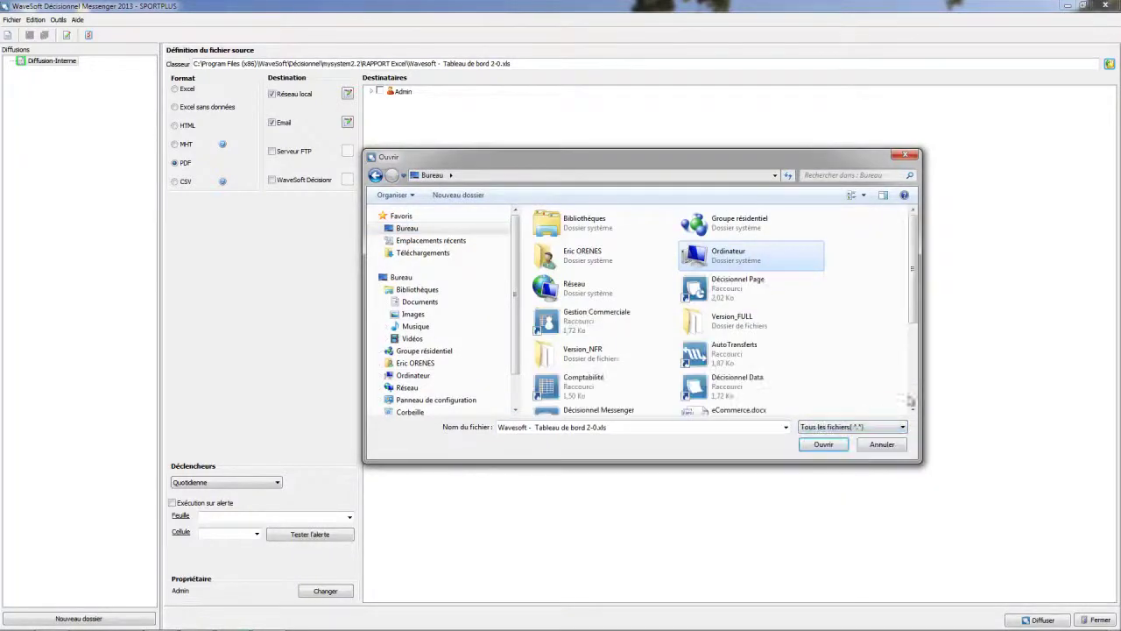
pyautogui.scroll(-3, 911, 402)
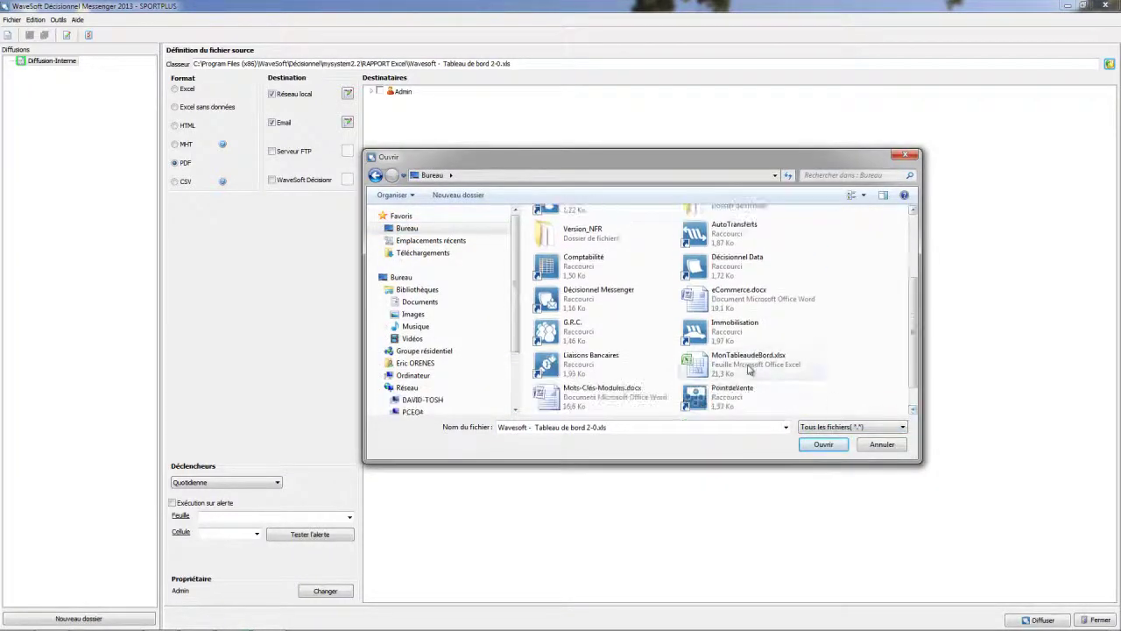
pyautogui.click(750, 360)
pyautogui.click(823, 444)
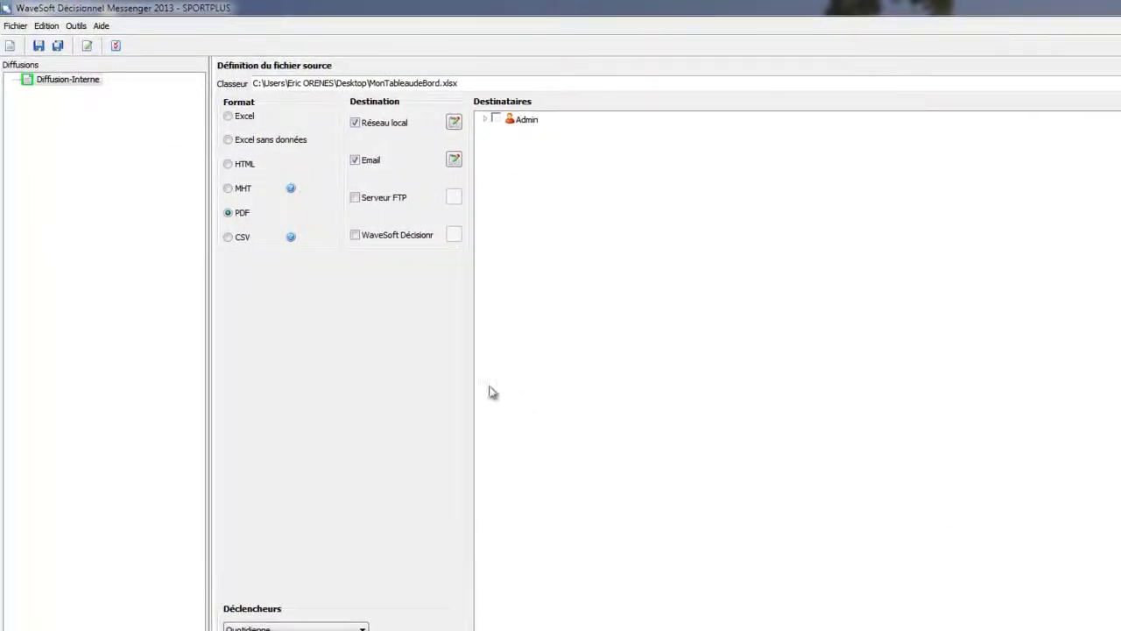
# - Expand the Admin and Commerce levels of the recipients tree to review who receives Diffusion-Interne
pyautogui.click(488, 120)
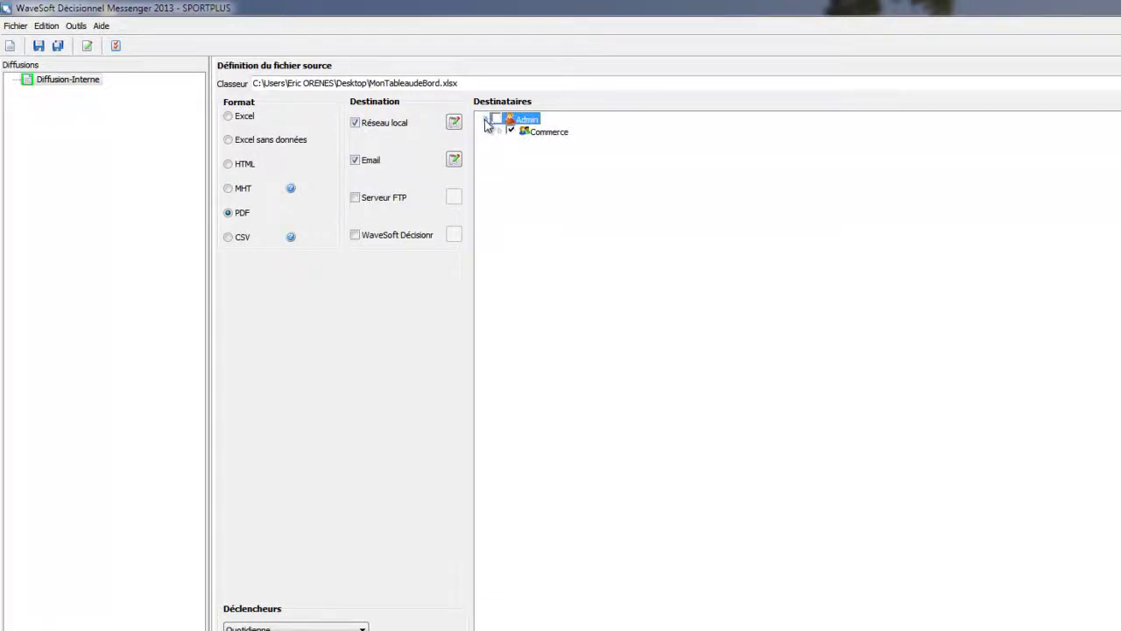
pyautogui.click(499, 131)
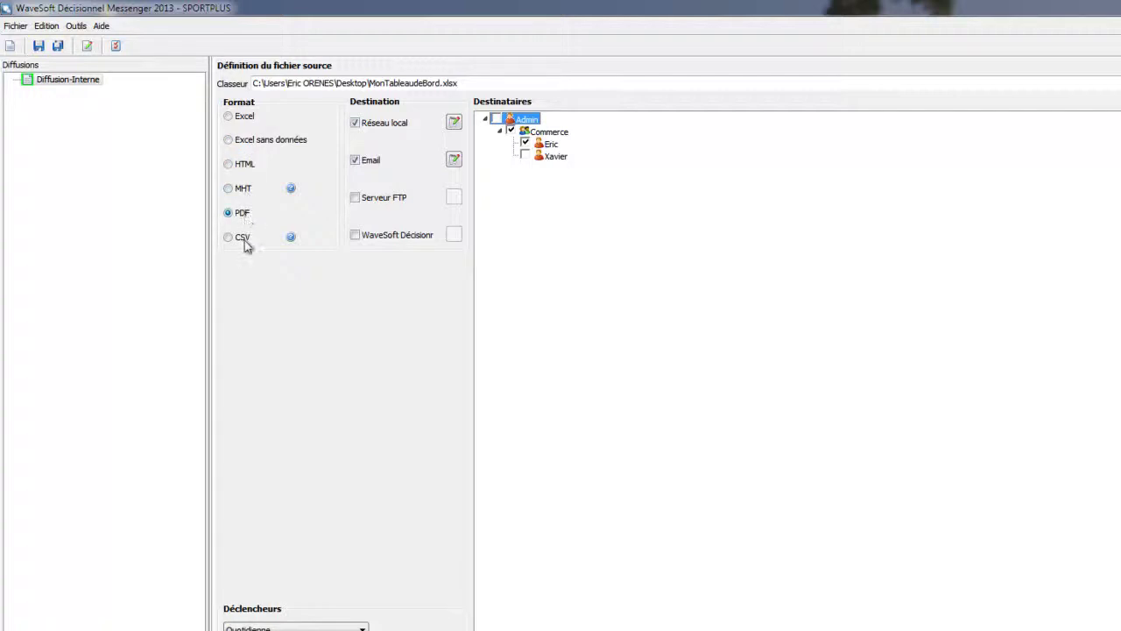
# - Review the Réseau local destination folder settings and the Email message settings of Diffusion-Interne without changing them
pyautogui.click(456, 124)
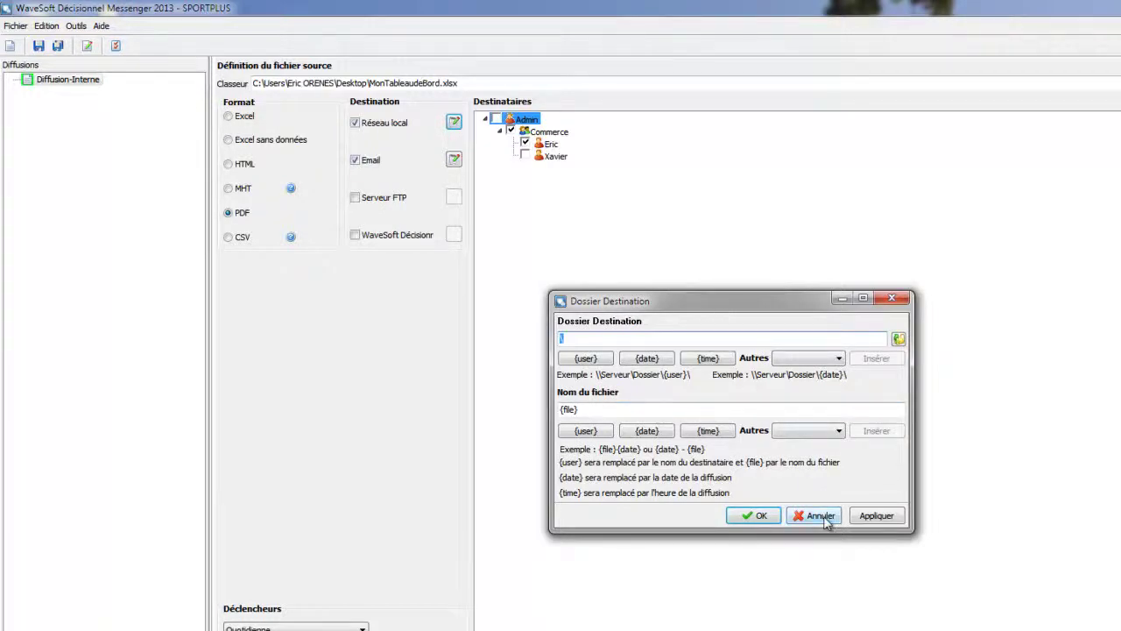
pyautogui.click(821, 516)
pyautogui.click(454, 160)
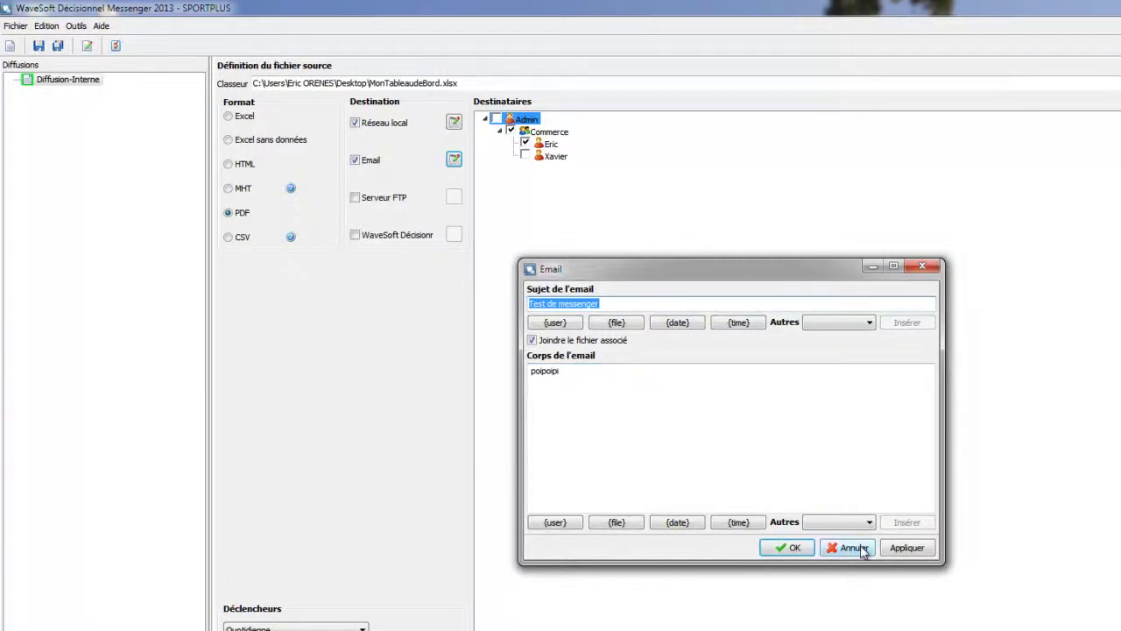
pyautogui.click(854, 547)
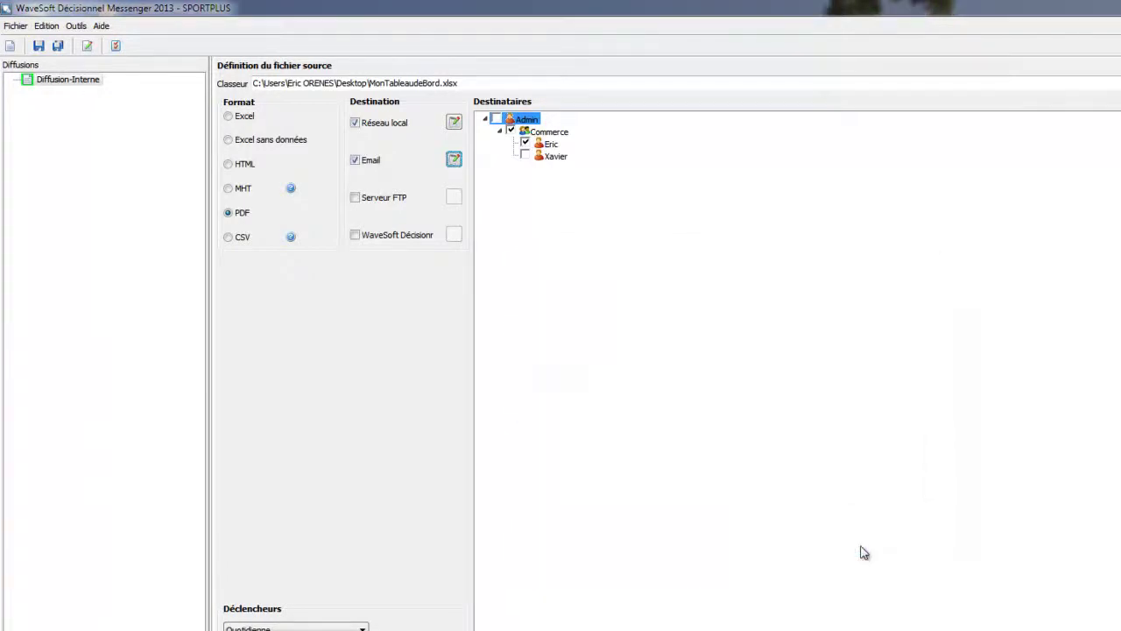
# - Enable the Serveur FTP and WaveSoft Décisionnel destinations for Diffusion-Interne, viewing each one's settings without changing them
pyautogui.click(403, 201)
pyautogui.click(454, 197)
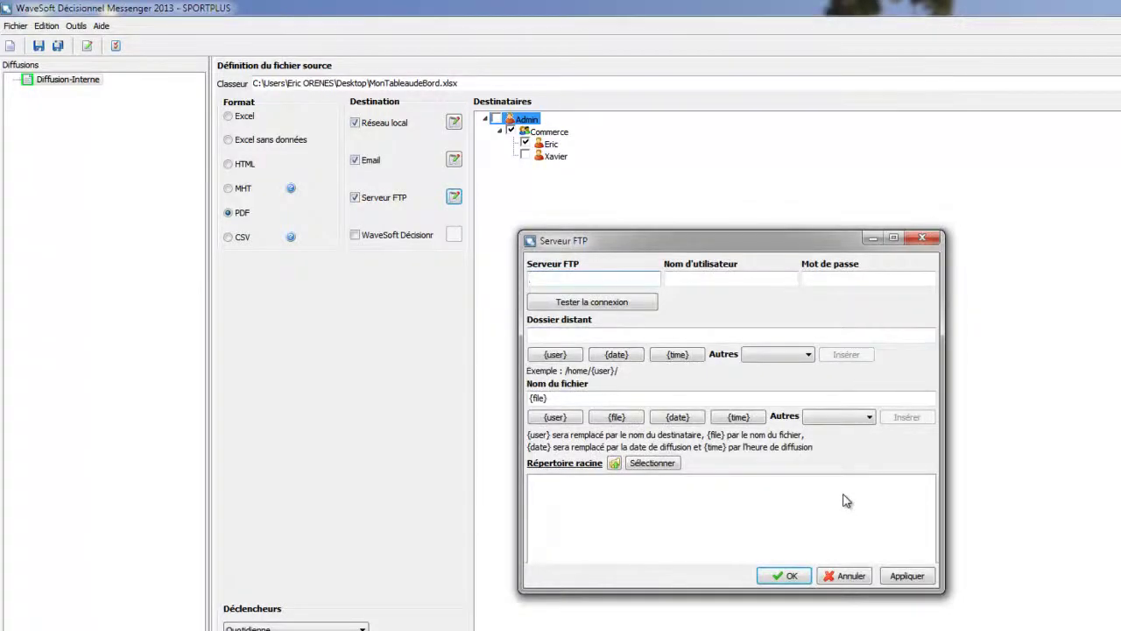
pyautogui.click(848, 575)
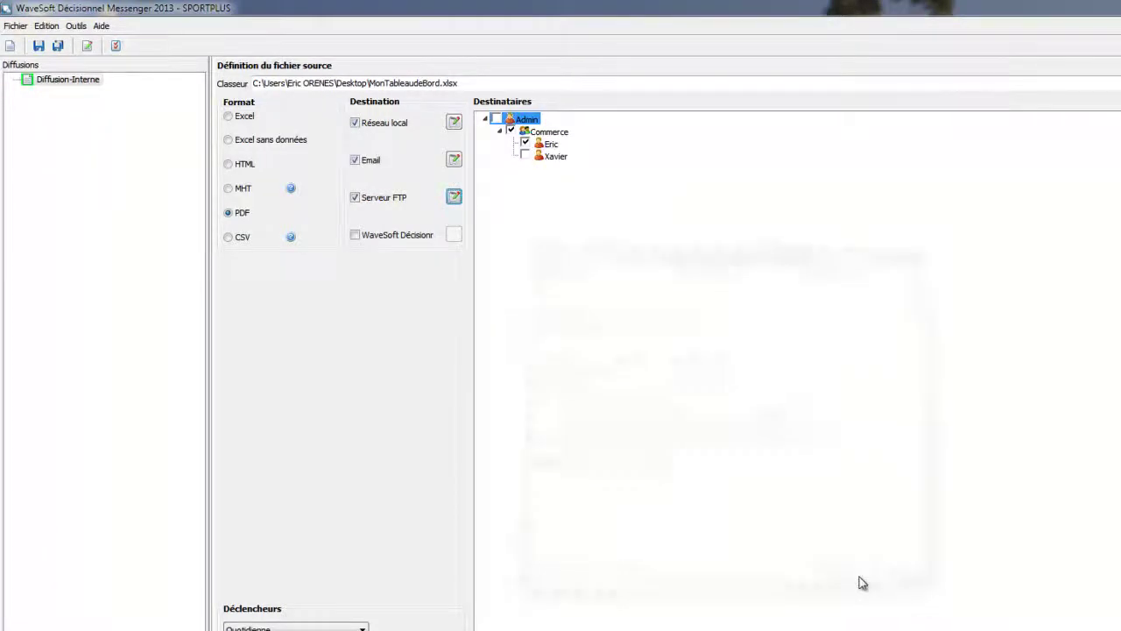
pyautogui.click(381, 234)
pyautogui.click(454, 234)
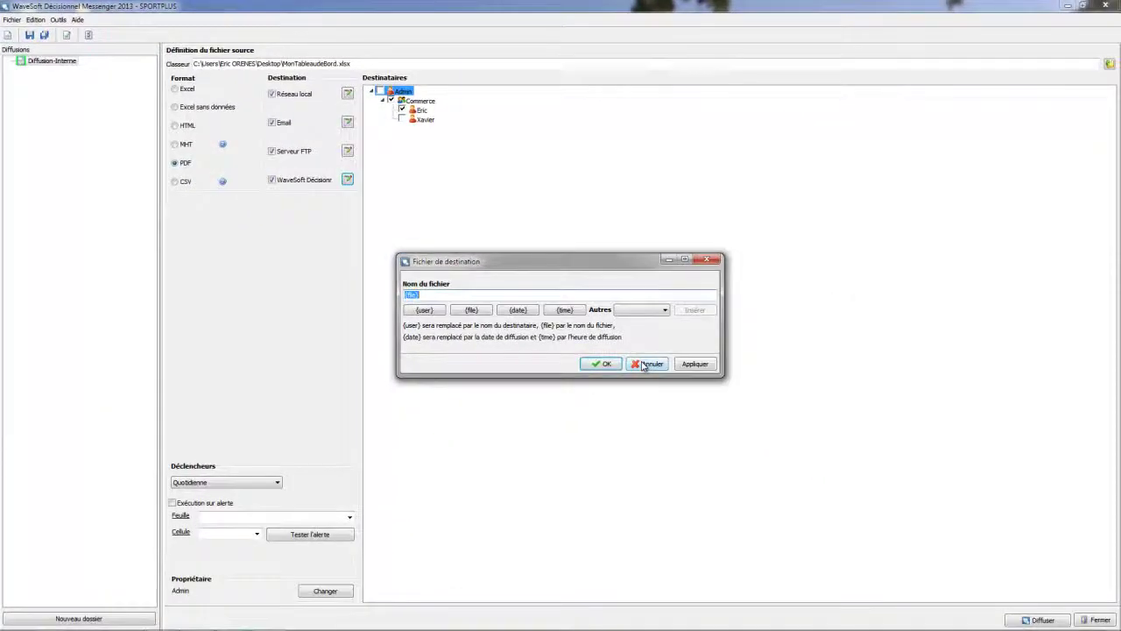
pyautogui.click(646, 365)
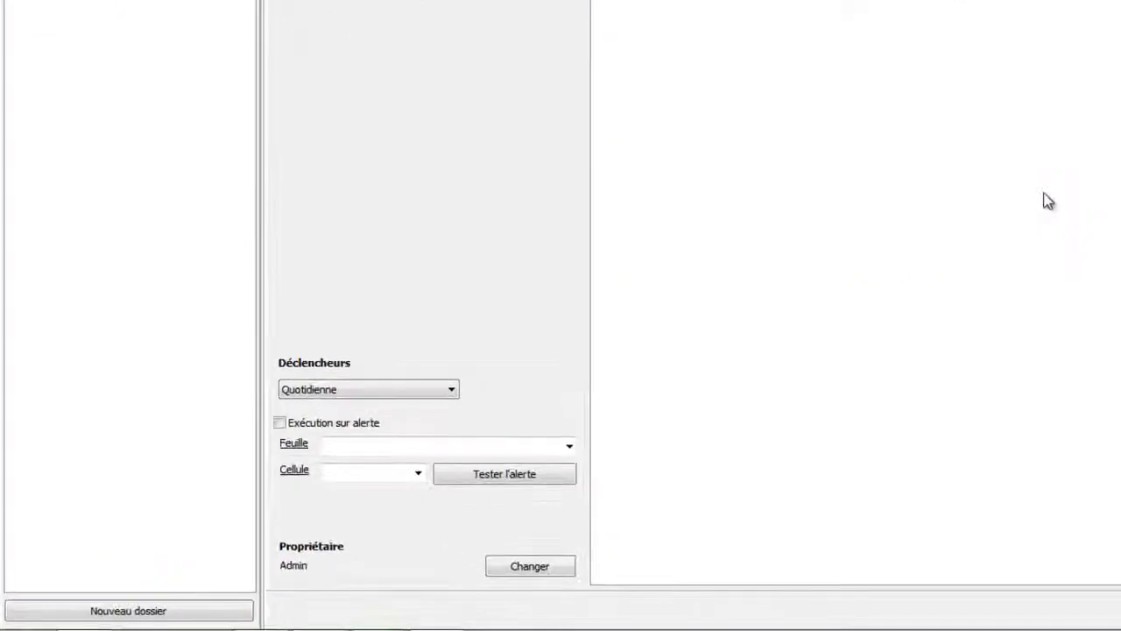
# - Review the trigger frequencies, keeping Quotidienne, and enable Exécution sur alerte with Feuil1 as the alert sheet
pyautogui.click(411, 394)
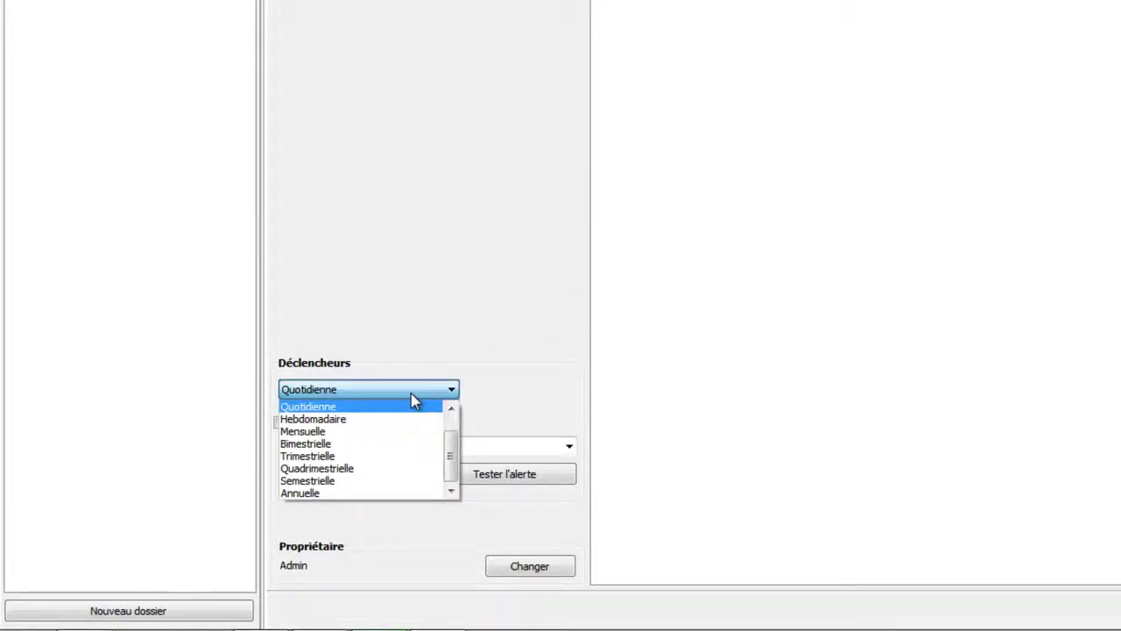
pyautogui.click(487, 385)
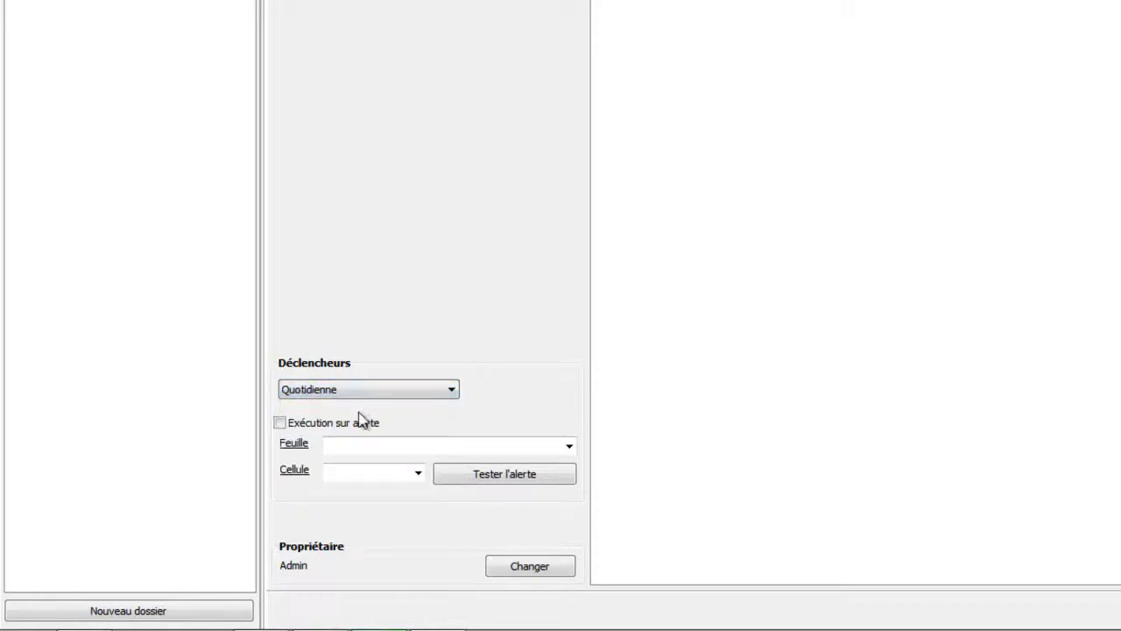
pyautogui.click(331, 426)
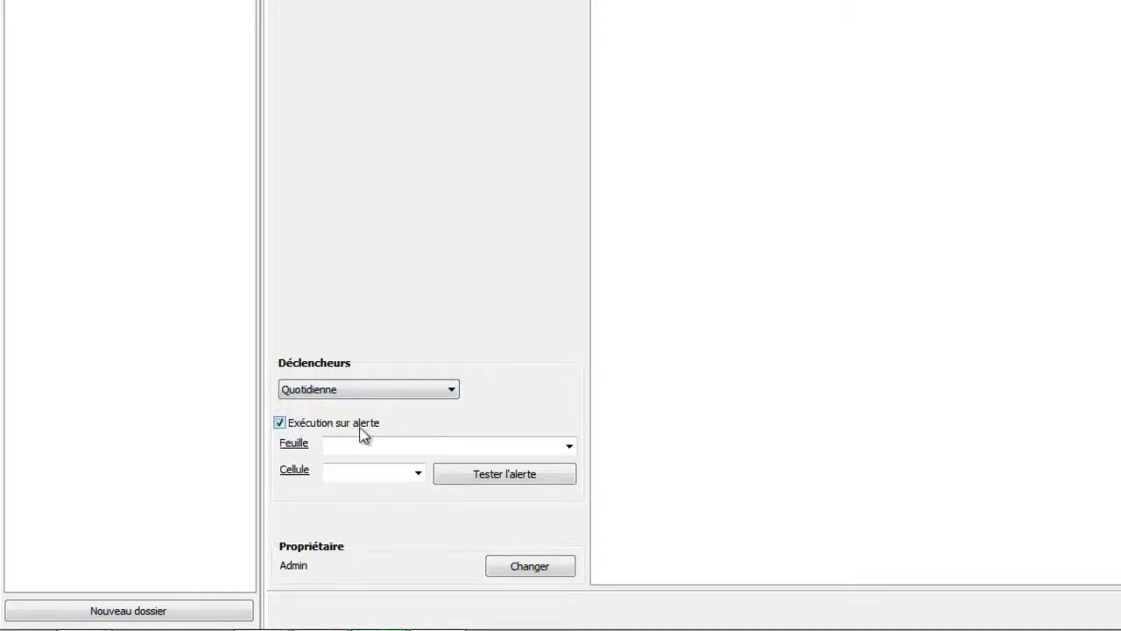
pyautogui.click(567, 446)
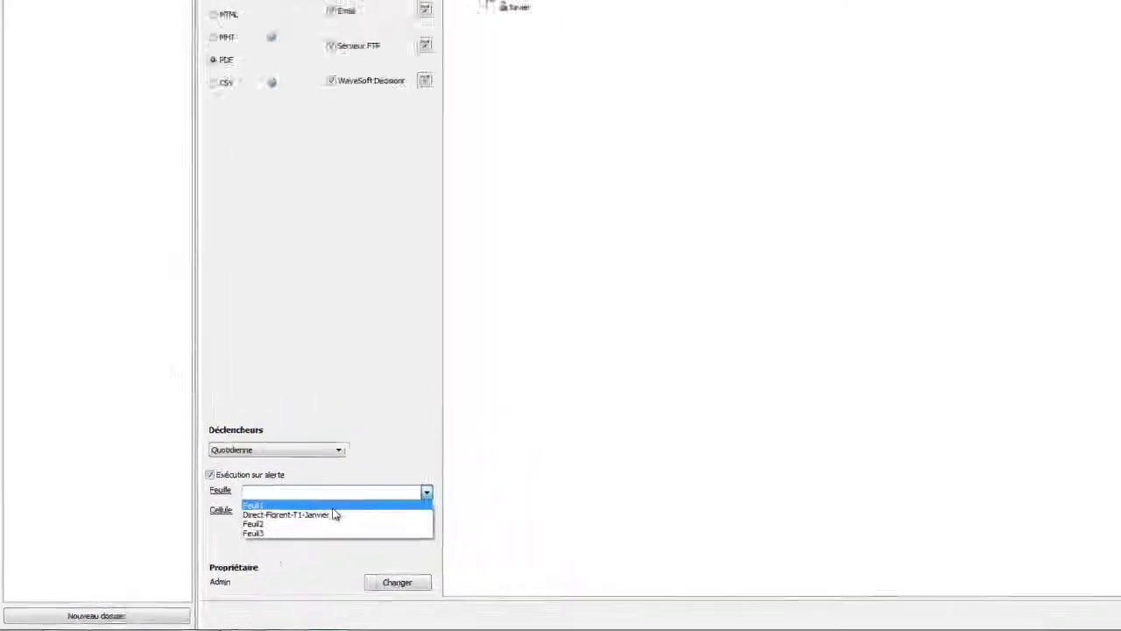
pyautogui.click(444, 468)
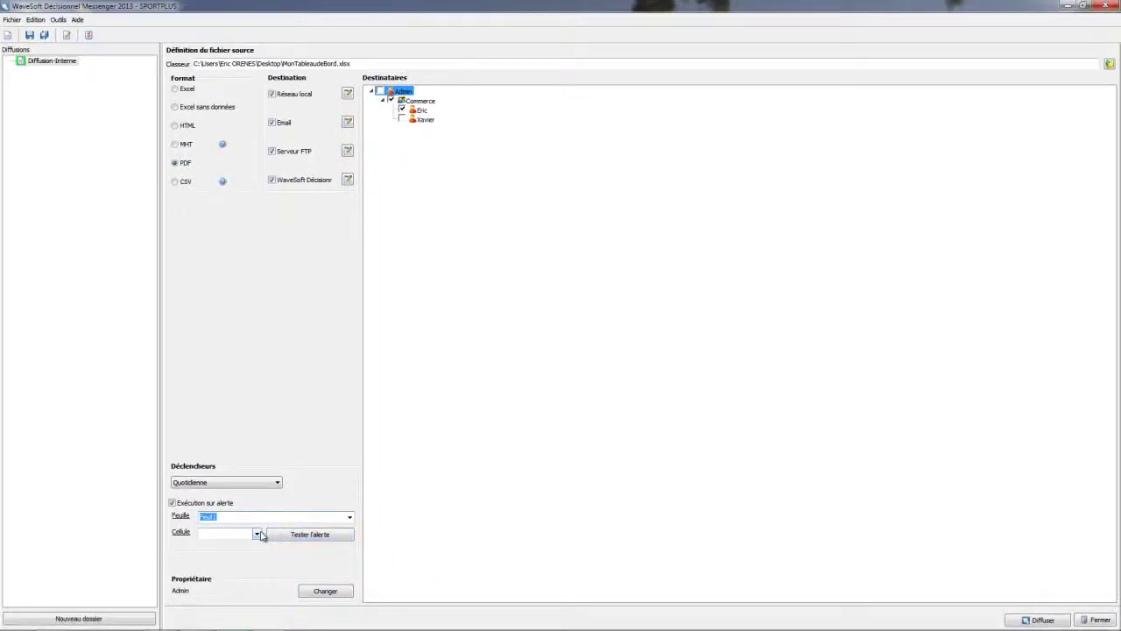